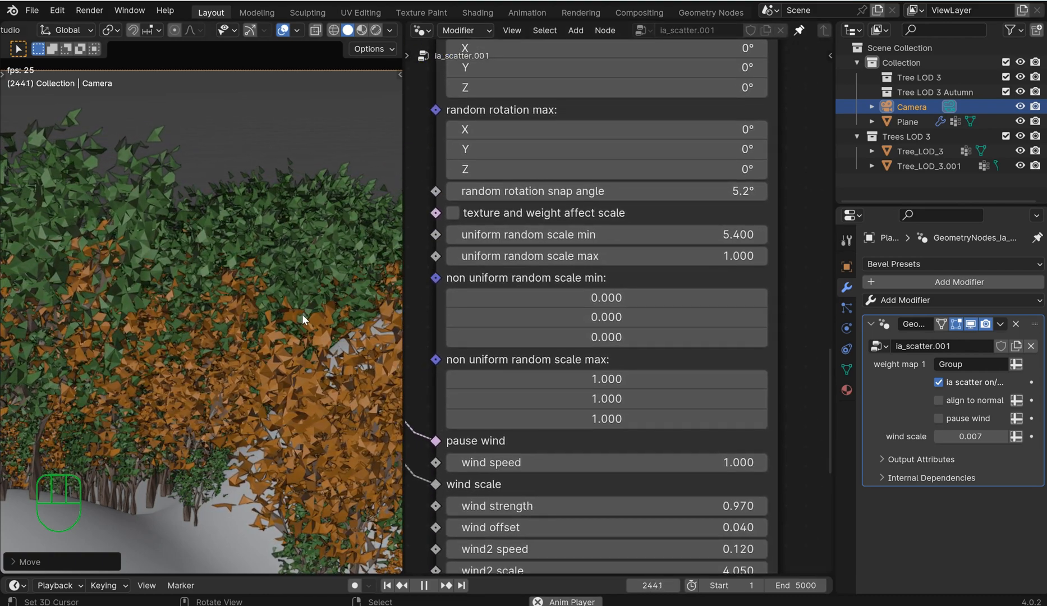
- Switch the scatter modifier's pause wind option on and back off to compare the tree animation
{"action": "middle_click_drag", "start_coordinate": [302, 314], "coordinate": [231, 320]}
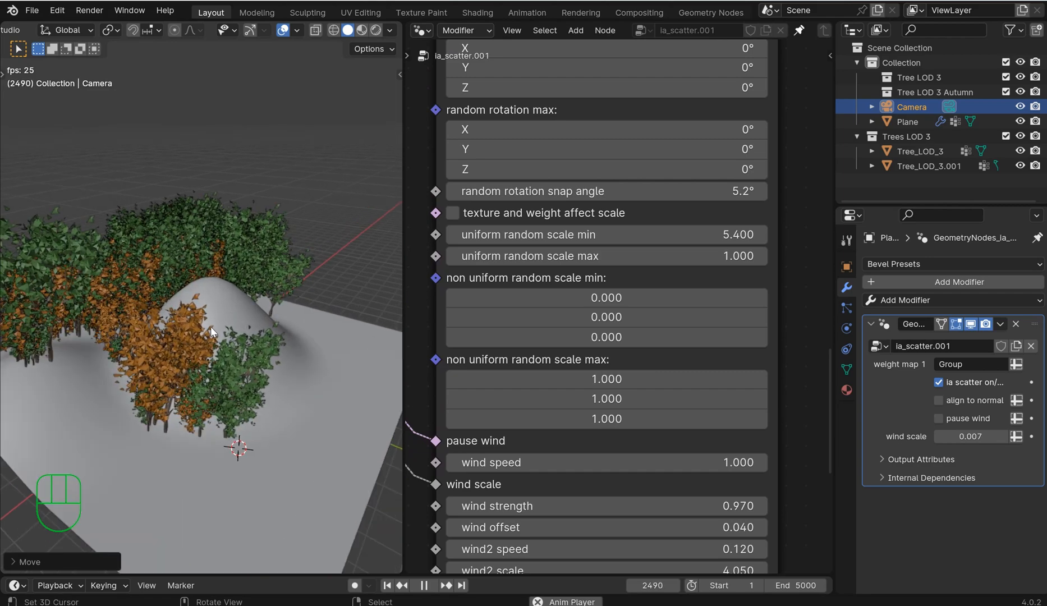
{"action": "scroll", "coordinate": [210, 327], "scroll_direction": "up", "scroll_amount": 5}
{"action": "scroll", "coordinate": [572, 292], "scroll_direction": "down", "scroll_amount": 2}
{"action": "middle_click_drag", "start_coordinate": [572, 292], "coordinate": [574, 168]}
{"action": "scroll", "coordinate": [596, 334], "scroll_direction": "up", "scroll_amount": 4}
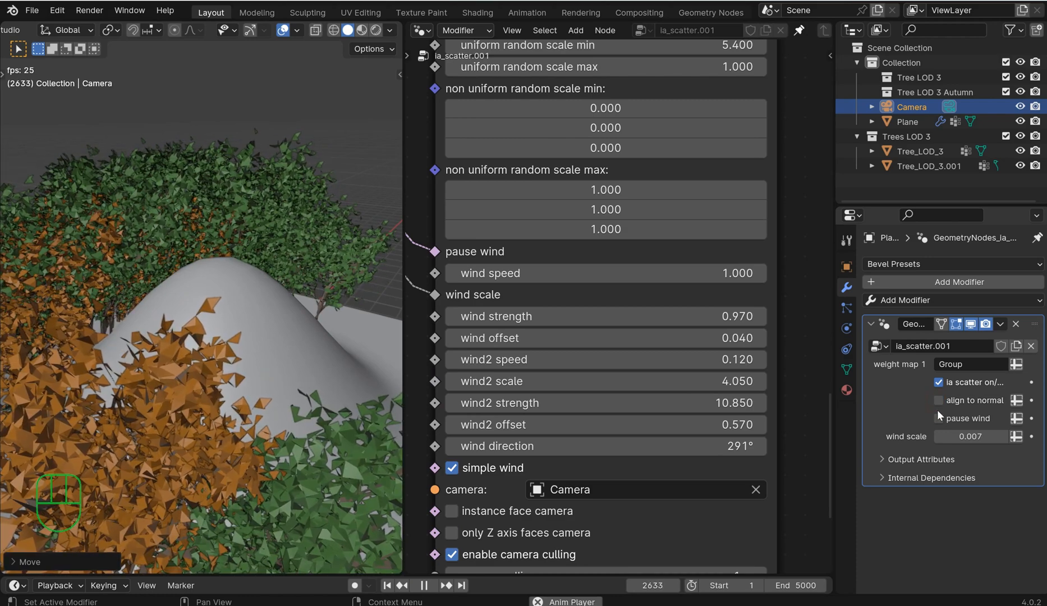
{"action": "left_click", "coordinate": [938, 418]}
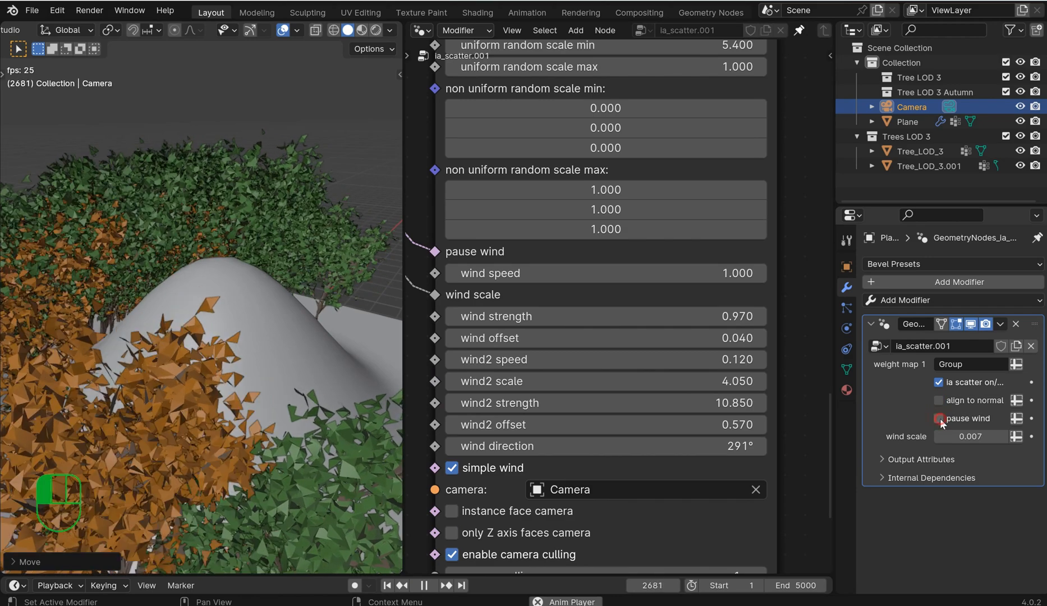
{"action": "left_click", "coordinate": [938, 418]}
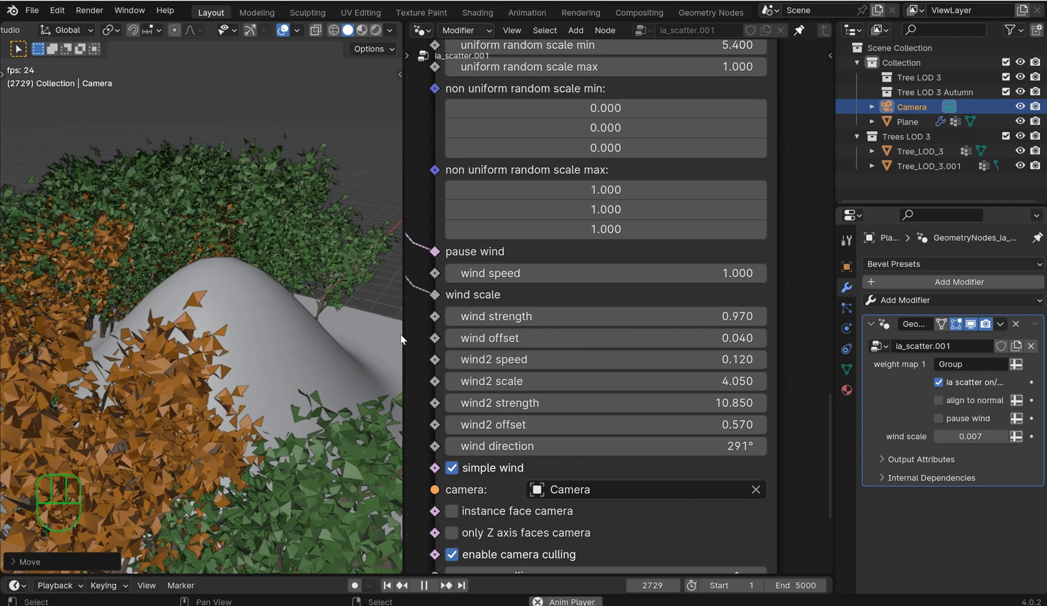
- Widen the 3D viewport over the node editor and raise the scatter modifier's wind scale to 1.644
{"action": "left_click_drag", "start_coordinate": [403, 332], "coordinate": [932, 316]}
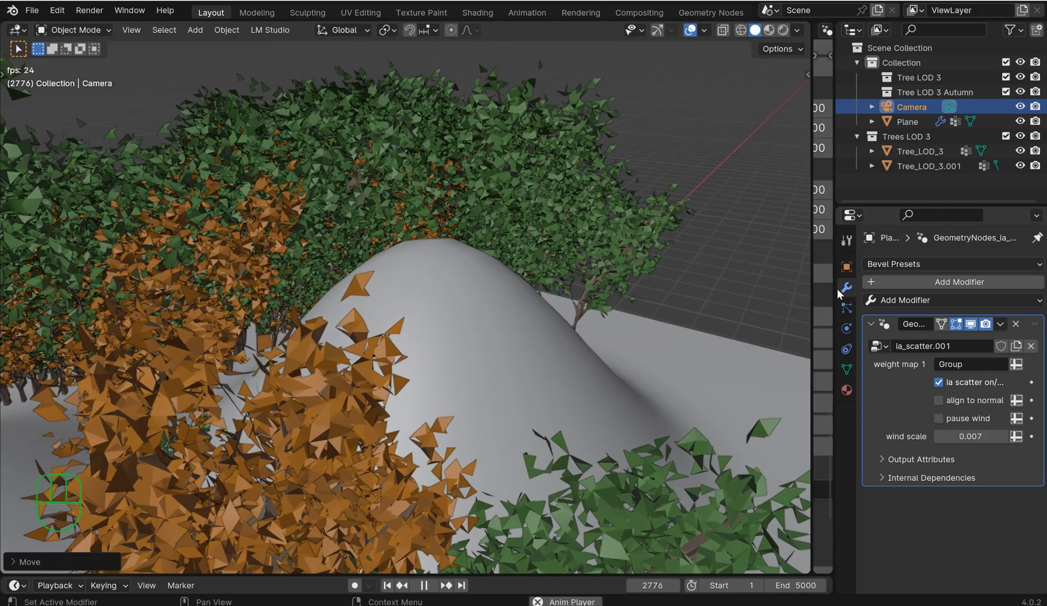
{"action": "middle_click_drag", "start_coordinate": [659, 281], "coordinate": [696, 325]}
{"action": "left_click_drag", "start_coordinate": [986, 437], "coordinate": [1010, 436], "text": "shift"}
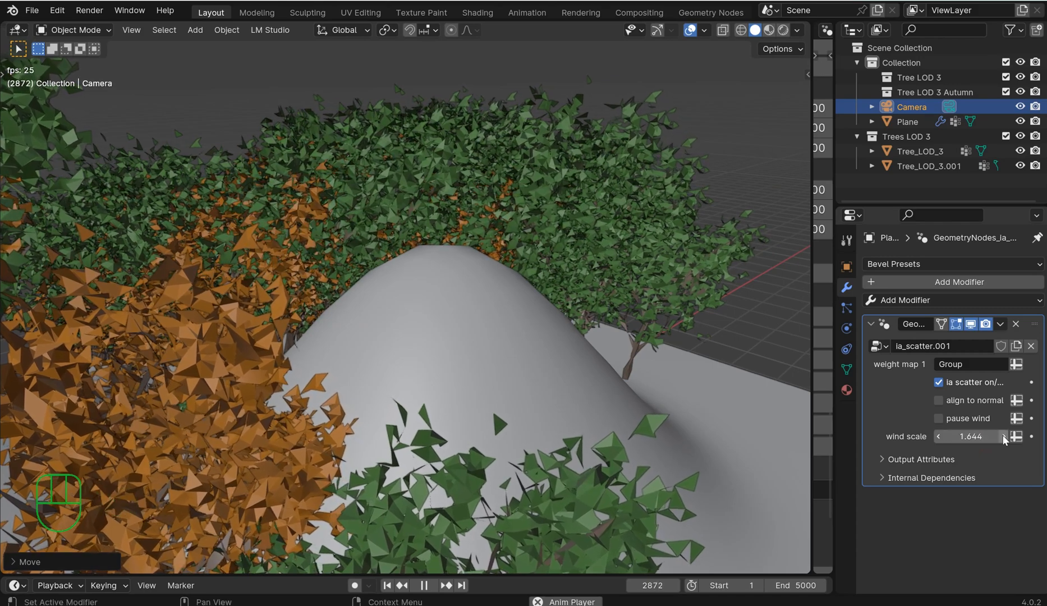
- Switch the ia scatter on/off option off and back on, viewing the forest from above
{"action": "left_click", "coordinate": [939, 382]}
{"action": "left_click", "coordinate": [938, 382]}
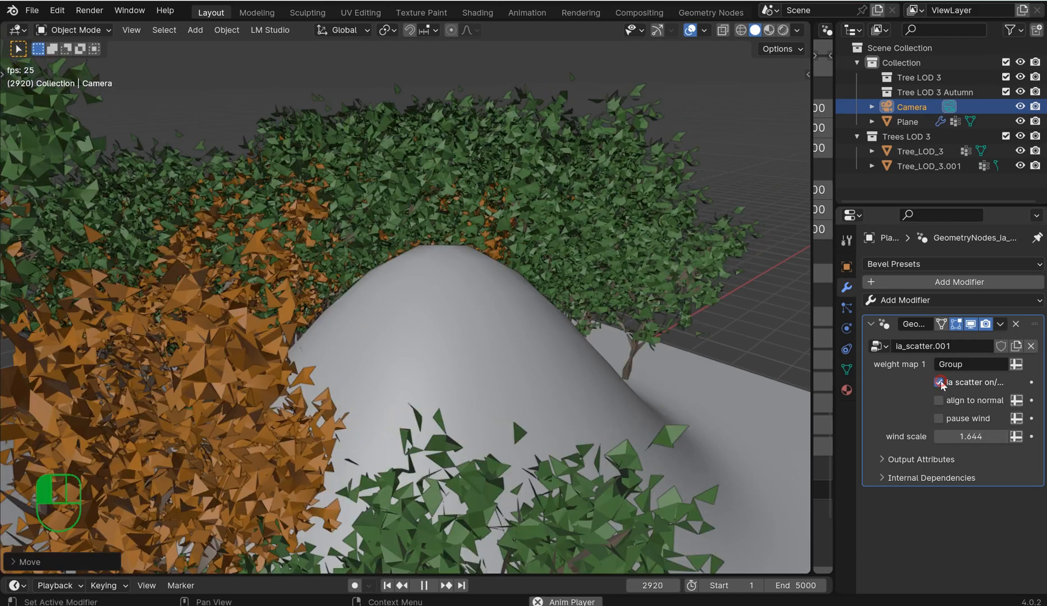
{"action": "middle_click_drag", "start_coordinate": [547, 283], "coordinate": [537, 346]}
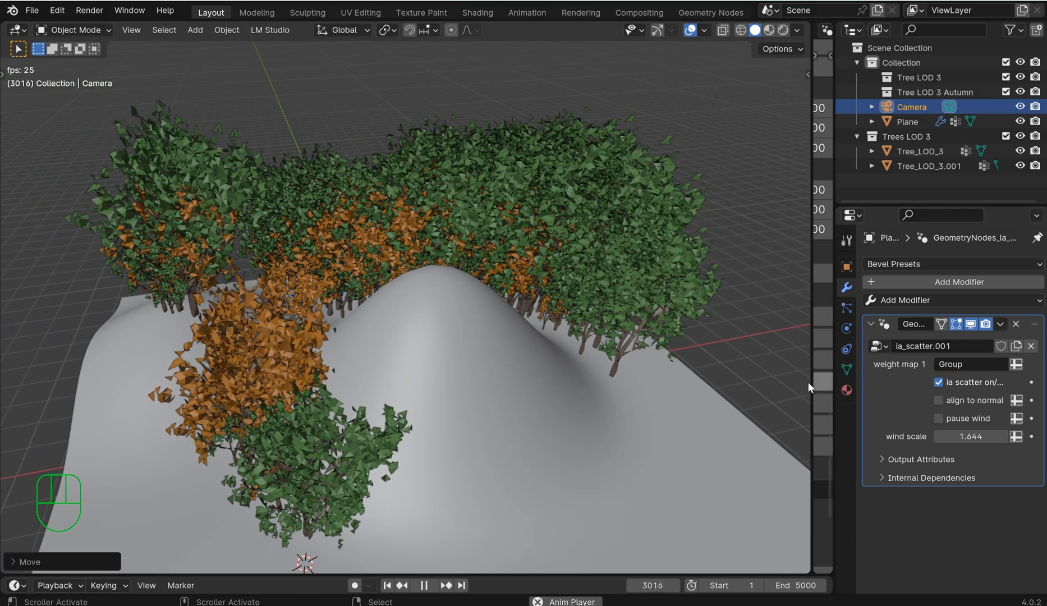
- Widen the node editor, link the Greater Than node's Result to the pause wind input, and set its A value to -37
{"action": "left_click_drag", "start_coordinate": [812, 376], "coordinate": [305, 361]}
{"action": "middle_click_drag", "start_coordinate": [316, 361], "coordinate": [571, 410]}
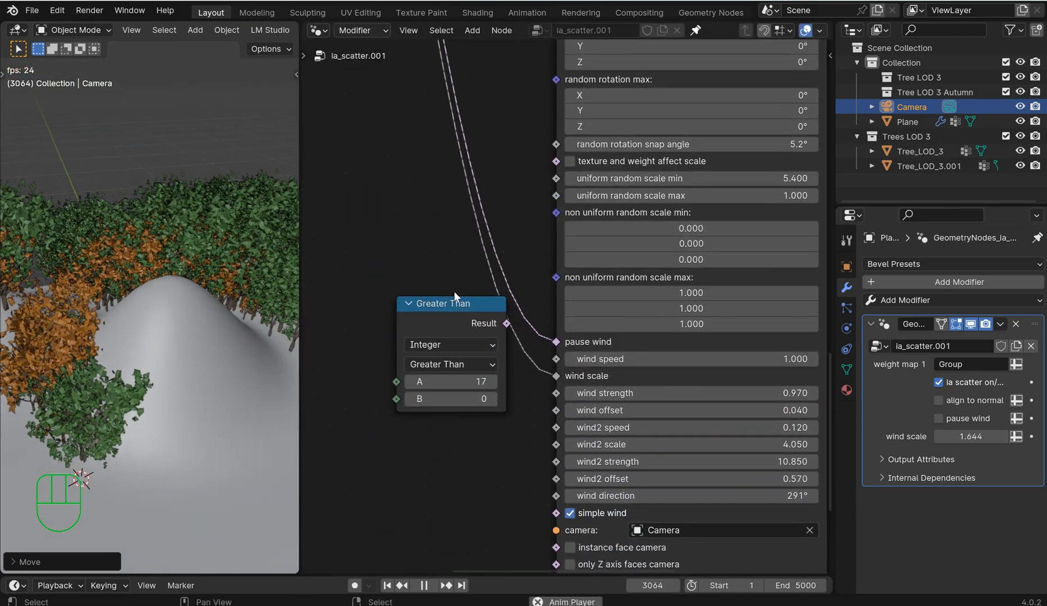
{"action": "left_click_drag", "start_coordinate": [454, 298], "coordinate": [403, 361]}
{"action": "left_click_drag", "start_coordinate": [456, 386], "coordinate": [556, 341]}
{"action": "left_click_drag", "start_coordinate": [416, 444], "coordinate": [493, 444], "text": "shift"}
{"action": "left_click_drag", "start_coordinate": [430, 444], "coordinate": [370, 443], "text": "shift"}
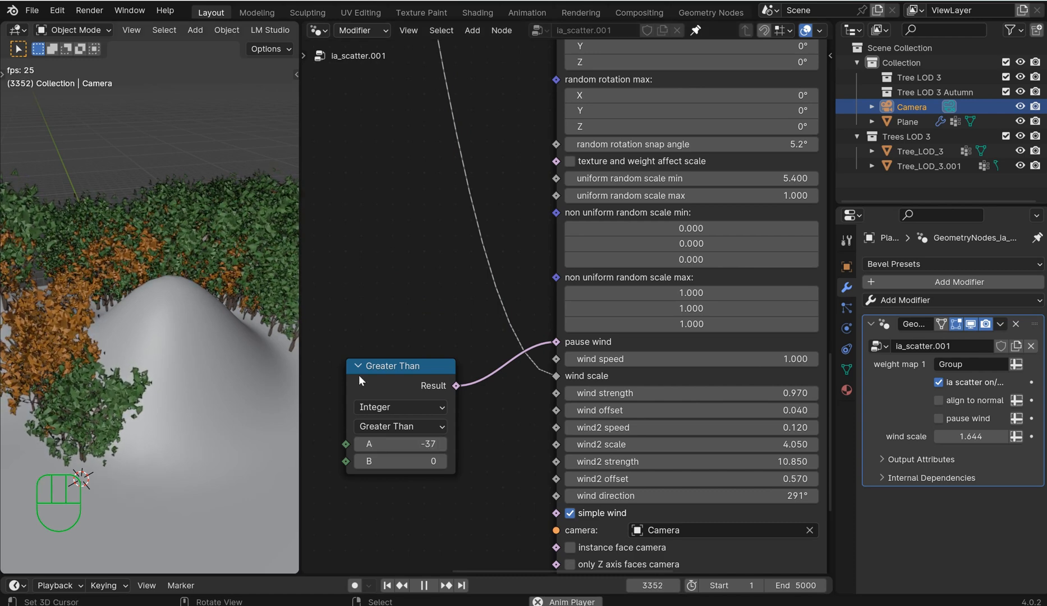
{"action": "left_click_drag", "start_coordinate": [417, 365], "coordinate": [423, 313]}
- Duplicate the ia_scatter0 node and place the copy beside the original, below the Join Geometry node
{"action": "scroll", "coordinate": [626, 183], "scroll_direction": "down", "scroll_amount": 6}
{"action": "scroll", "coordinate": [637, 153], "scroll_direction": "down", "scroll_amount": 3}
{"action": "middle_click_drag", "start_coordinate": [637, 153], "coordinate": [533, 335]}
{"action": "scroll", "coordinate": [556, 192], "scroll_direction": "down", "scroll_amount": 1}
{"action": "middle_click_drag", "start_coordinate": [556, 192], "coordinate": [539, 457]}
{"action": "left_click", "coordinate": [505, 252]}
{"action": "key", "text": "shift+d"}
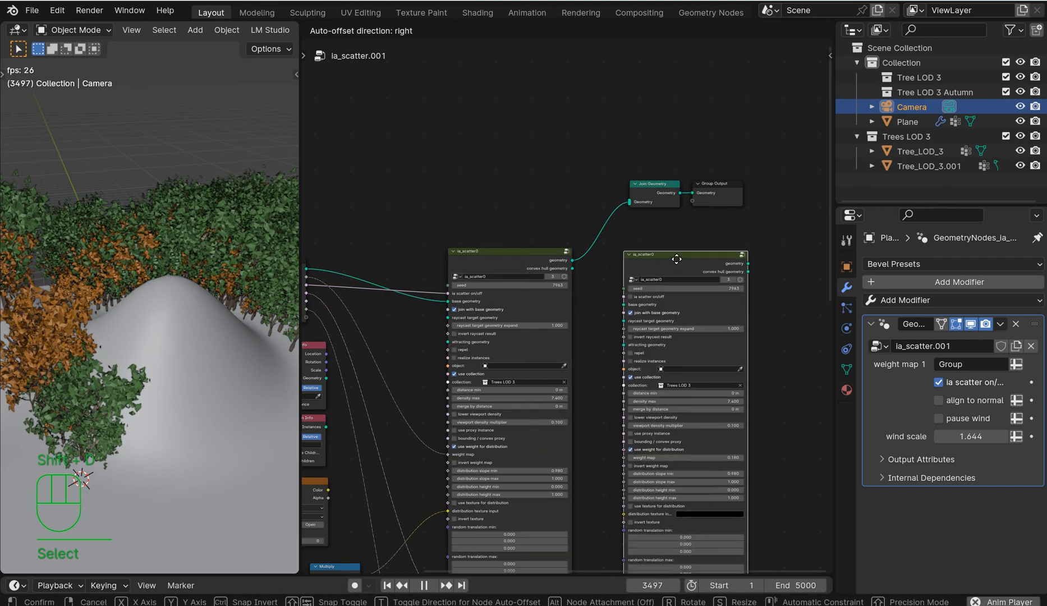
{"action": "left_click", "coordinate": [683, 252]}
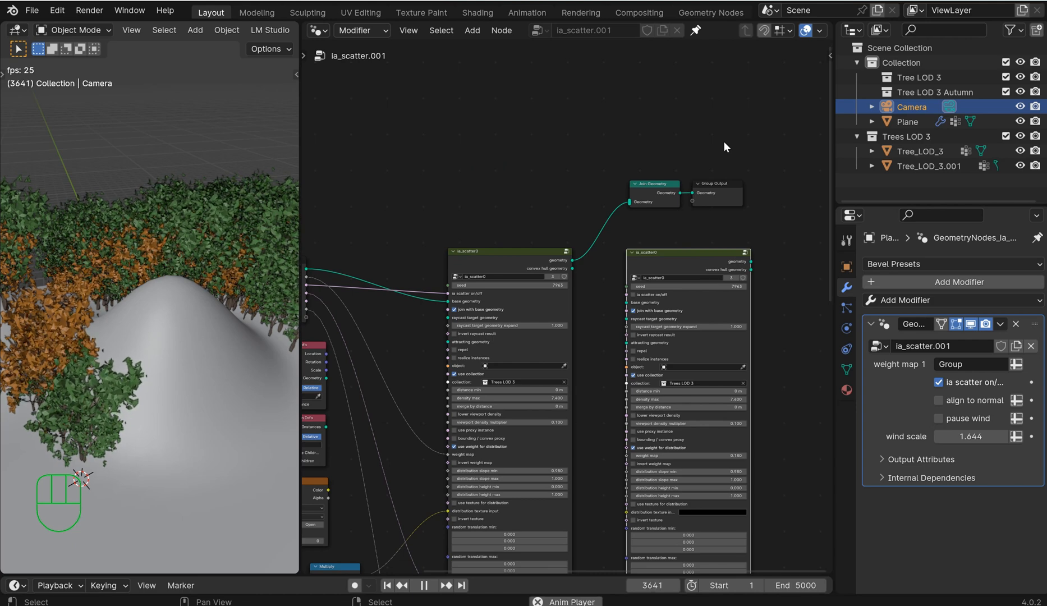
- Reposition the original and duplicated ia_scatter0 nodes so they stand side by side
{"action": "scroll", "coordinate": [662, 232], "scroll_direction": "up", "scroll_amount": 1}
{"action": "scroll", "coordinate": [661, 231], "scroll_direction": "up", "scroll_amount": 2}
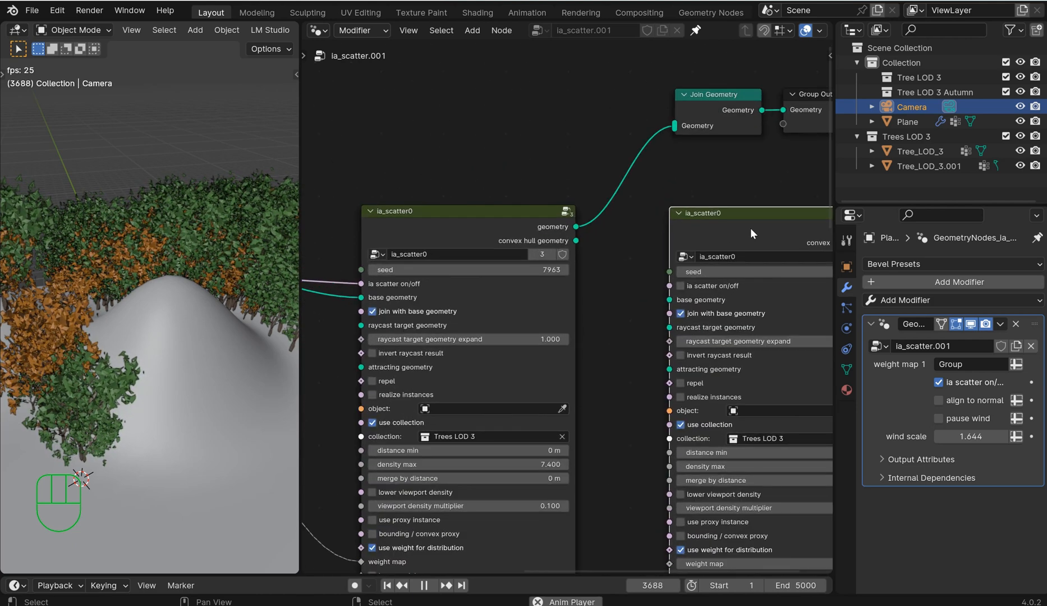
{"action": "left_click_drag", "start_coordinate": [767, 223], "coordinate": [745, 181]}
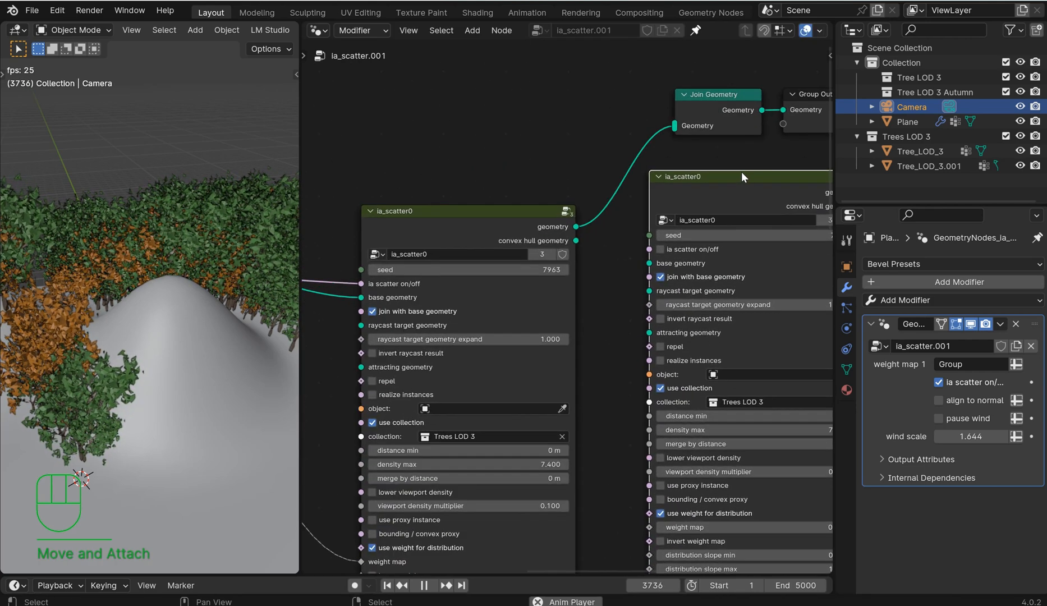
{"action": "scroll", "coordinate": [741, 172], "scroll_direction": "down", "scroll_amount": 1}
{"action": "middle_click_drag", "start_coordinate": [742, 172], "coordinate": [628, 174]}
{"action": "left_click_drag", "start_coordinate": [429, 232], "coordinate": [432, 207]}
{"action": "mouse_move", "coordinate": [565, 217]}
{"action": "left_mouse_down"}
{"action": "mouse_move", "coordinate": [617, 204]}
{"action": "mouse_move", "coordinate": [581, 213]}
{"action": "left_mouse_up"}
{"action": "scroll", "coordinate": [659, 217], "scroll_direction": "down", "scroll_amount": 7}
- Duplicate both ia_scatter0 nodes together and place the two copies further along the row
{"action": "left_click_drag", "start_coordinate": [706, 390], "coordinate": [457, 264]}
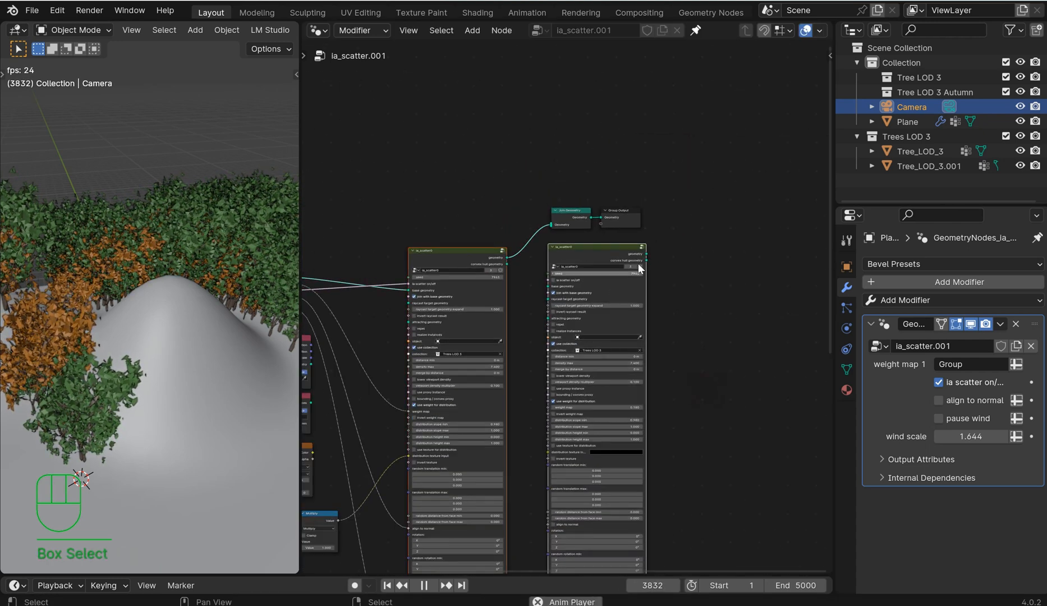
{"action": "scroll", "coordinate": [641, 269], "scroll_direction": "down", "scroll_amount": 2}
{"action": "middle_click_drag", "start_coordinate": [637, 273], "coordinate": [567, 282]}
{"action": "key", "text": "shift+d"}
{"action": "left_click", "coordinate": [648, 236]}
{"action": "left_click_drag", "start_coordinate": [647, 240], "coordinate": [624, 268]}
- Link the duplicated scatter nodes in a geometry chain and move Join Geometry and Group Output above the last one
{"action": "left_click_drag", "start_coordinate": [568, 255], "coordinate": [471, 211]}
{"action": "right_click_drag", "start_coordinate": [539, 353], "coordinate": [496, 270], "text": "alt"}
{"action": "right_click_drag", "start_coordinate": [525, 287], "coordinate": [536, 241], "text": "alt"}
{"action": "left_click_drag", "start_coordinate": [541, 242], "coordinate": [505, 219]}
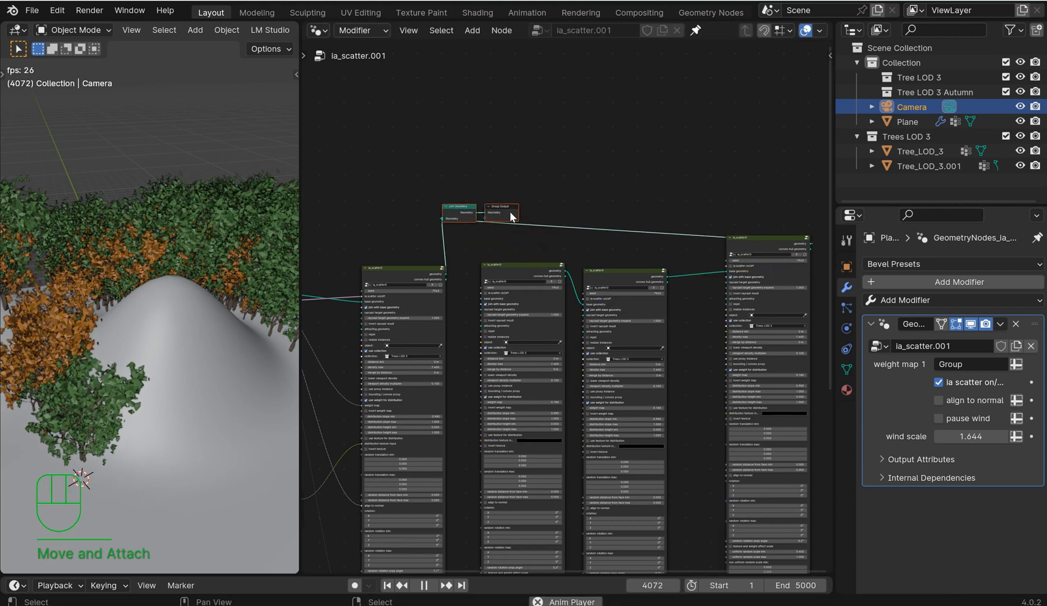
{"action": "key", "text": "g"}
{"action": "left_click", "coordinate": [754, 172]}
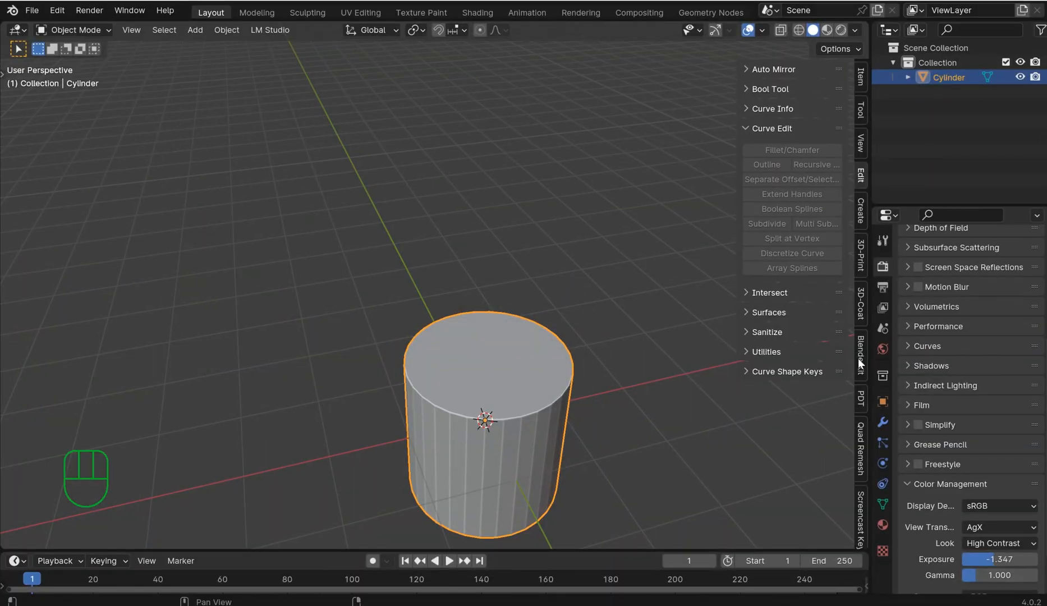
- Search the BlenderKit models for "tree lod 3"
{"action": "left_click", "coordinate": [863, 359]}
{"action": "left_click", "coordinate": [780, 209]}
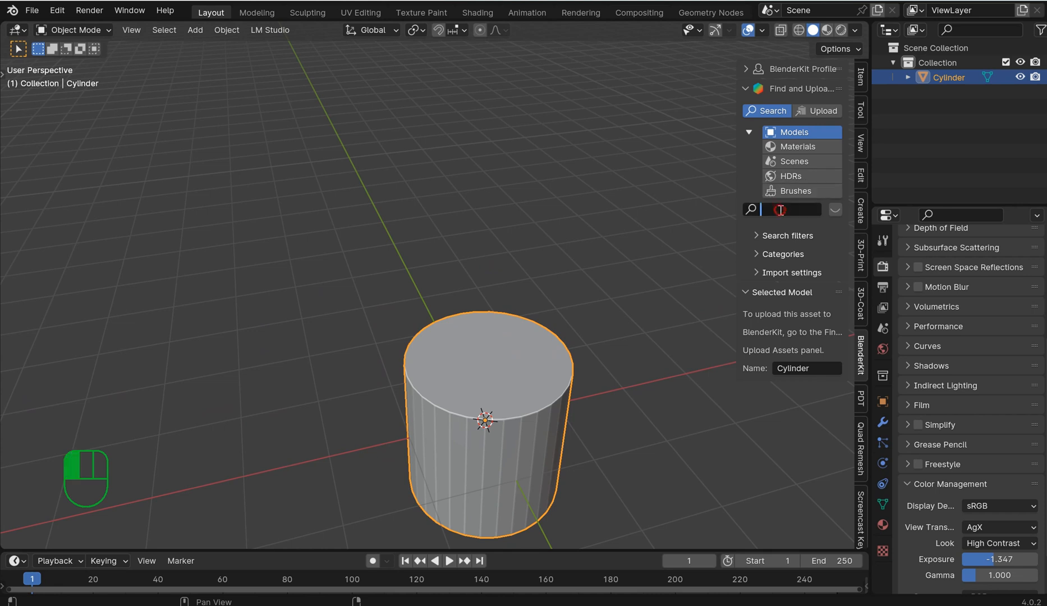
{"action": "left_click", "coordinate": [815, 128]}
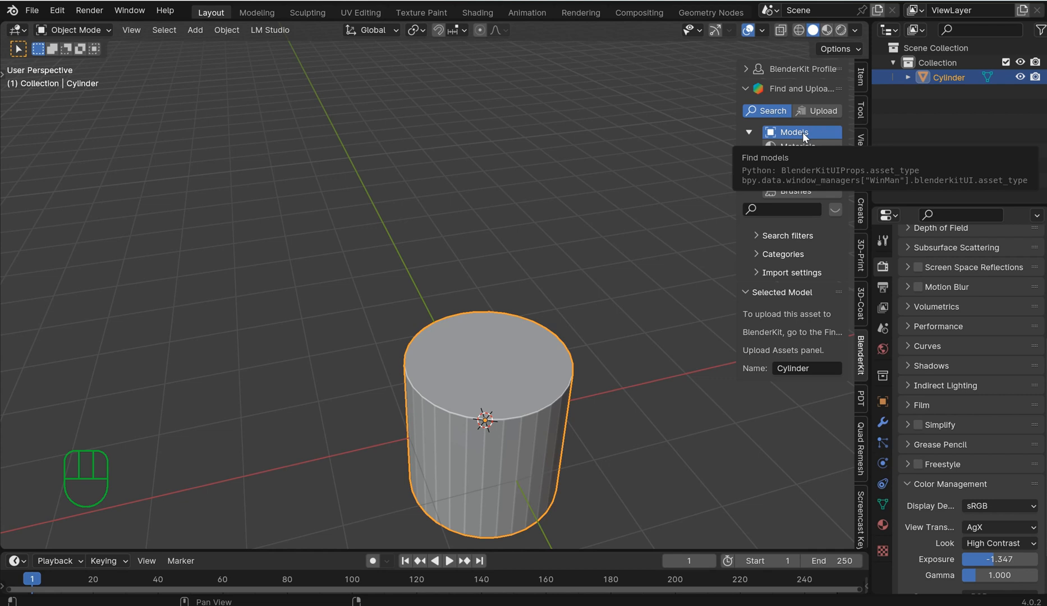
{"action": "left_click", "coordinate": [801, 206]}
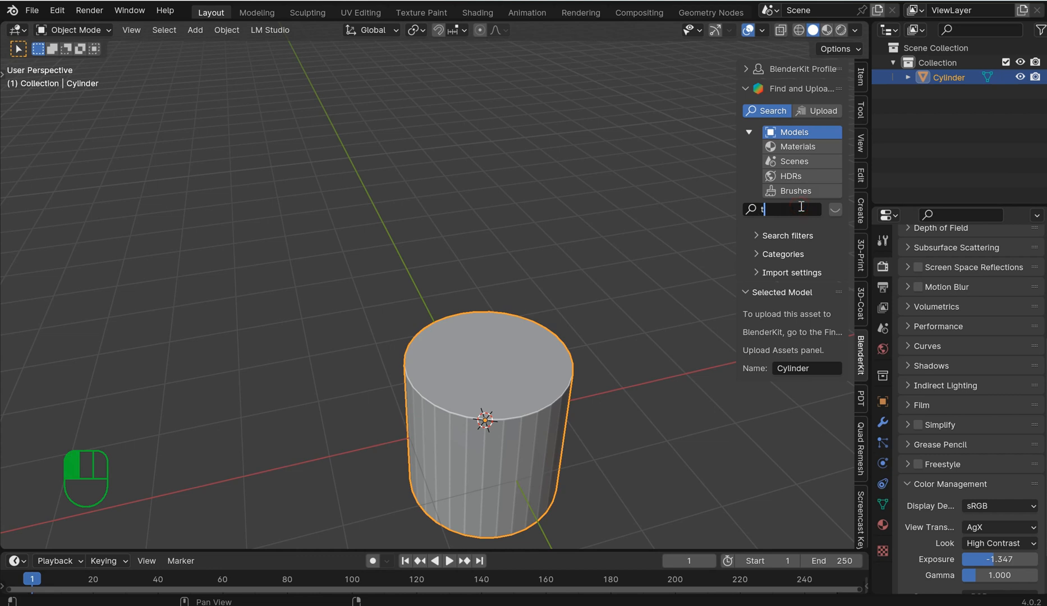
{"action": "type", "text": "tree lod 3"}
{"action": "key", "text": "Return"}
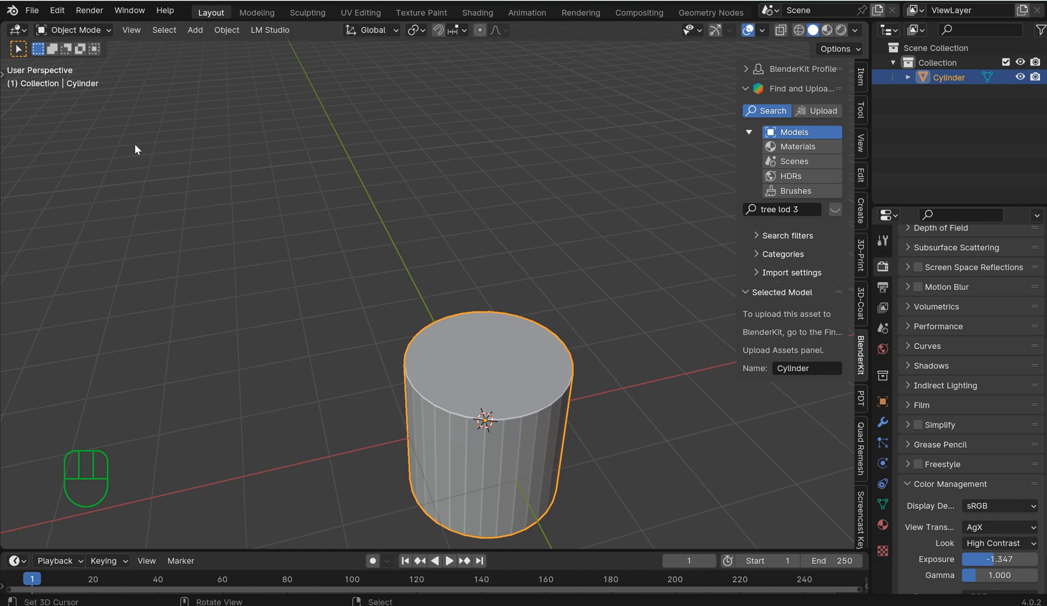
- Widen the BlenderKit sidebar slightly and show the asset bar with the search results
{"action": "left_click", "coordinate": [804, 209]}
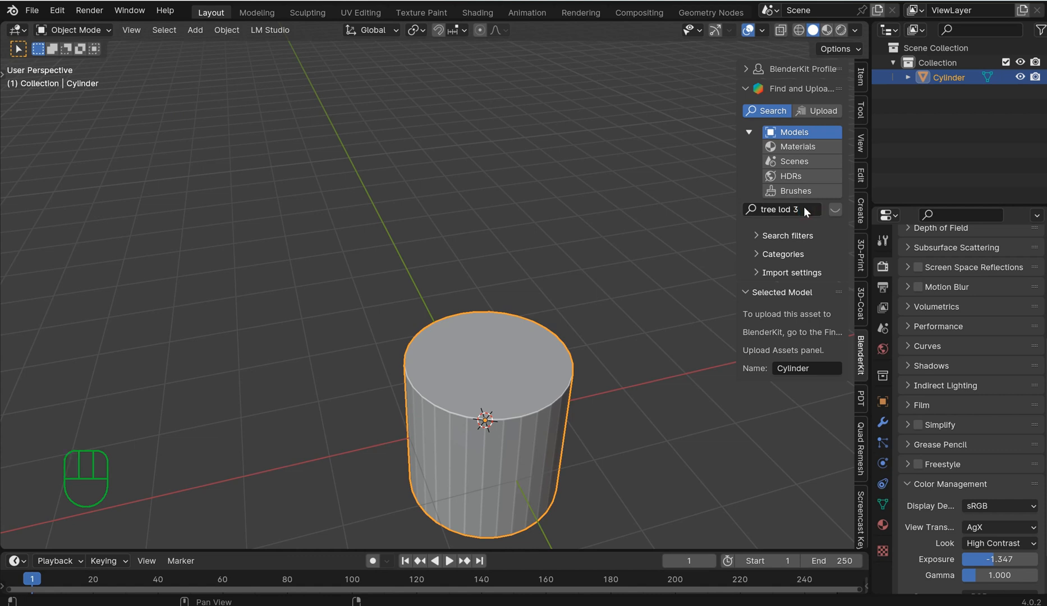
{"action": "mouse_move", "coordinate": [736, 204]}
{"action": "left_mouse_down"}
{"action": "mouse_move", "coordinate": [710, 208]}
{"action": "mouse_move", "coordinate": [724, 210]}
{"action": "left_mouse_up"}
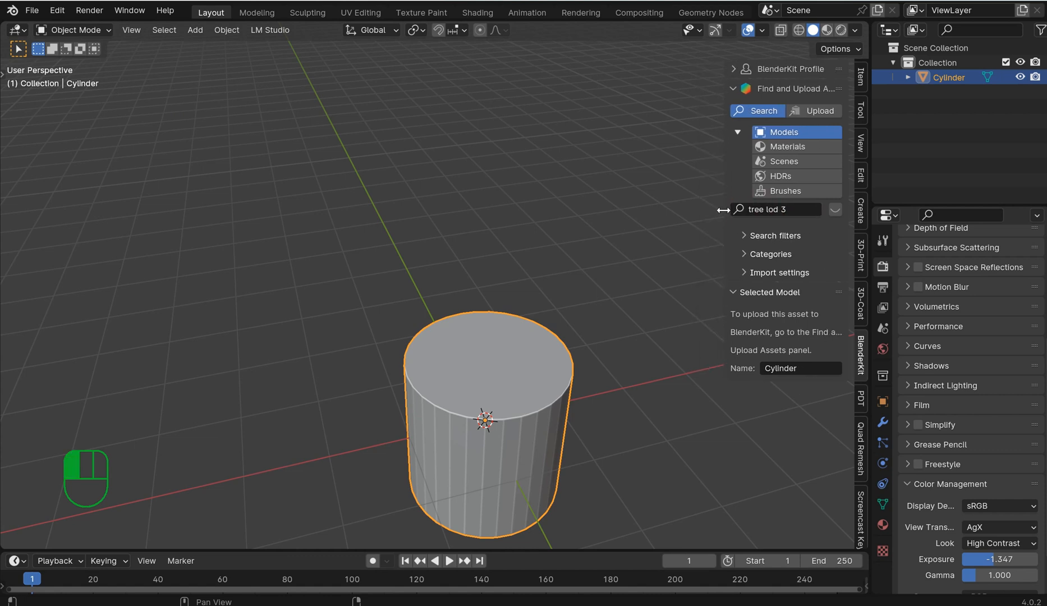
{"action": "key", "text": "n"}
{"action": "key", "text": "n"}
{"action": "left_click", "coordinate": [835, 210]}
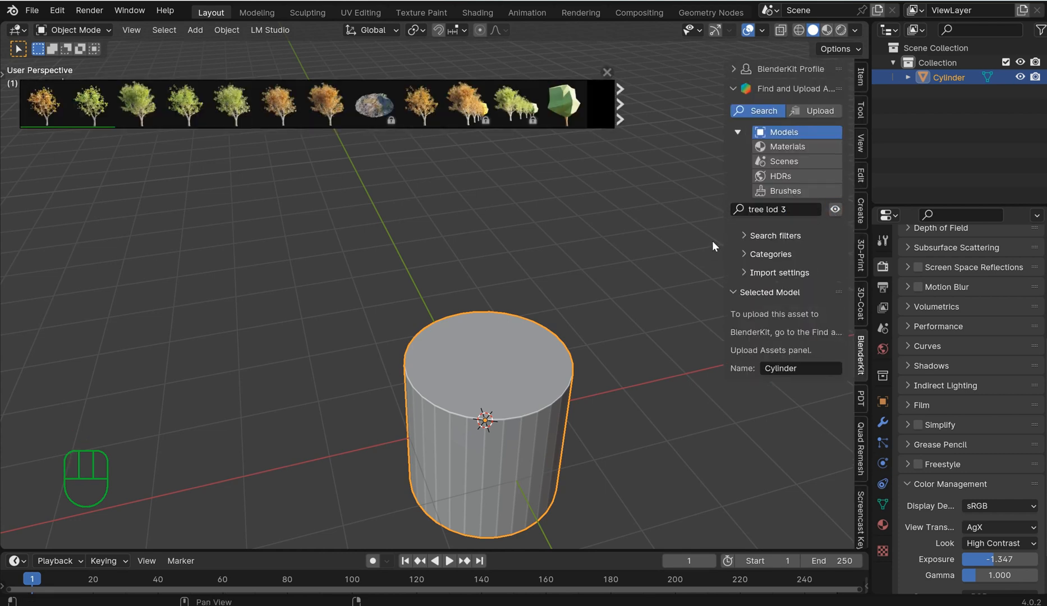
- Add the Tree LOD 3 and Tree LOD 3 Autumn models to the scene and close the asset bar
{"action": "mouse_move", "coordinate": [140, 98]}
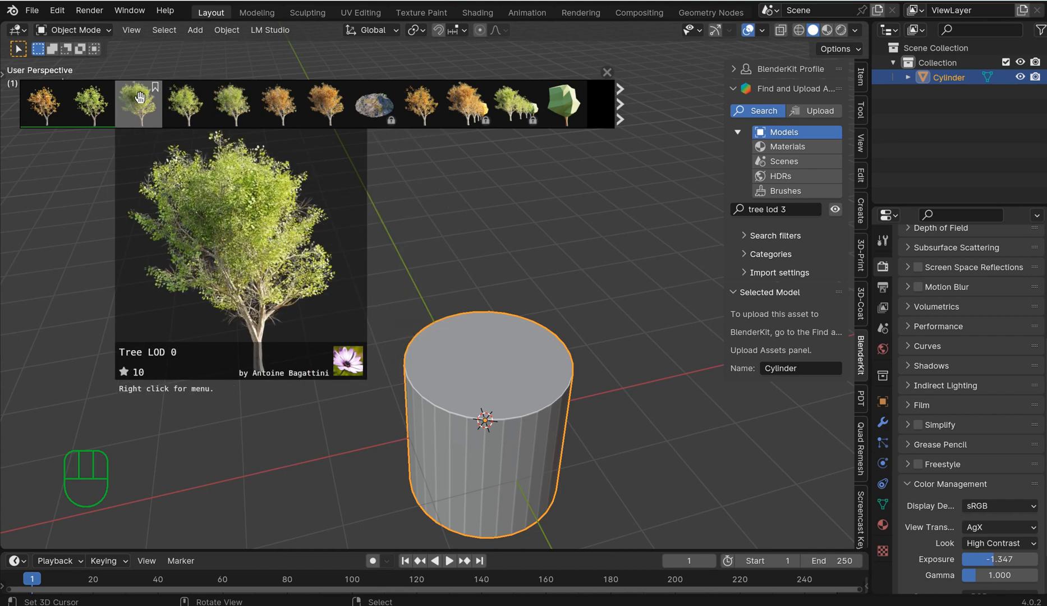
{"action": "mouse_move", "coordinate": [104, 100]}
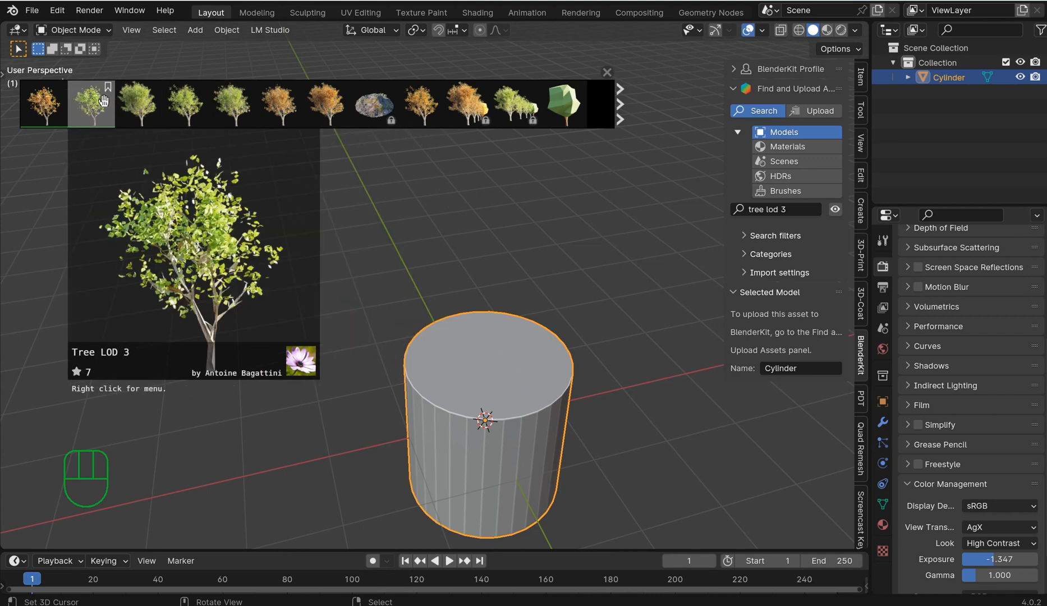
{"action": "left_click_drag", "start_coordinate": [103, 99], "coordinate": [327, 142]}
{"action": "mouse_move", "coordinate": [45, 89]}
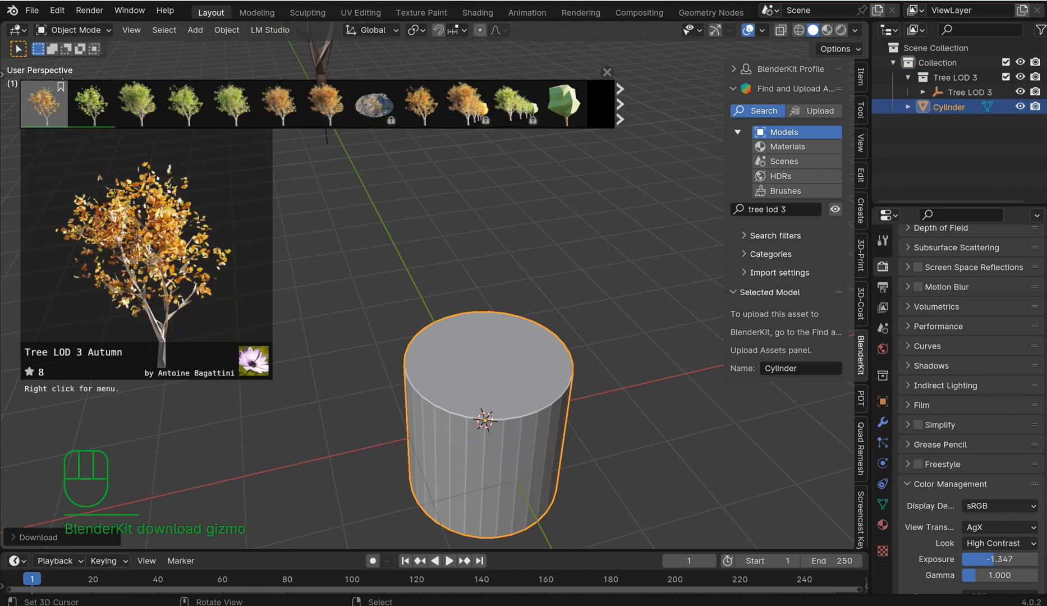
{"action": "left_click_drag", "start_coordinate": [45, 89], "coordinate": [375, 197]}
{"action": "middle_click_drag", "start_coordinate": [379, 237], "coordinate": [283, 336]}
{"action": "left_click", "coordinate": [606, 74]}
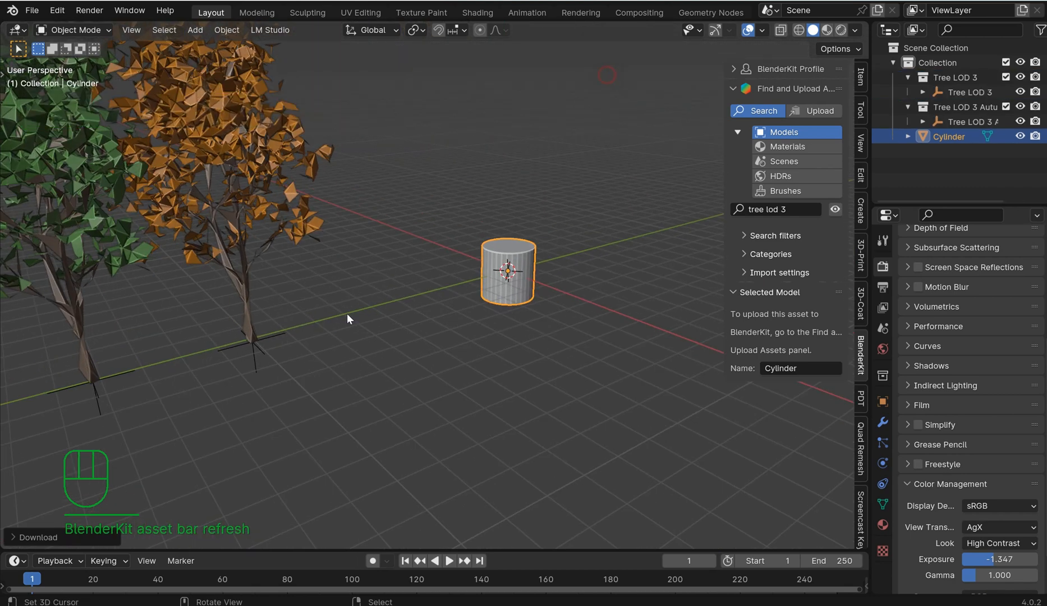
- Delete the parent empties of the autumn tree and the green tree
{"action": "left_click", "coordinate": [271, 340]}
{"action": "key", "text": "Delete"}
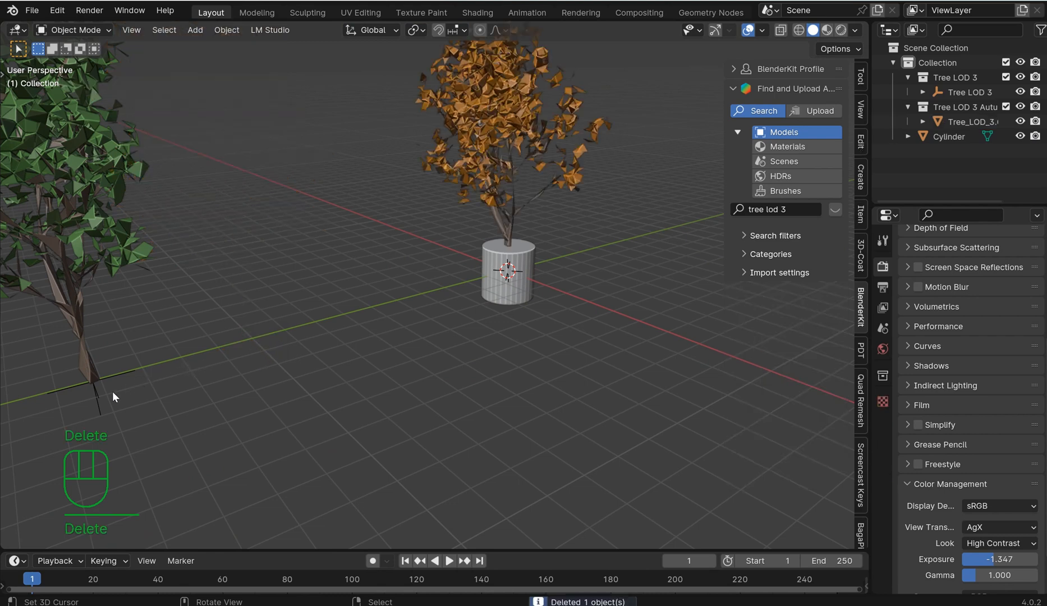
{"action": "left_click", "coordinate": [100, 393]}
{"action": "key", "text": "Delete"}
- Move the autumn tree along the global Y axis, well away from the cylinder
{"action": "left_click", "coordinate": [484, 176]}
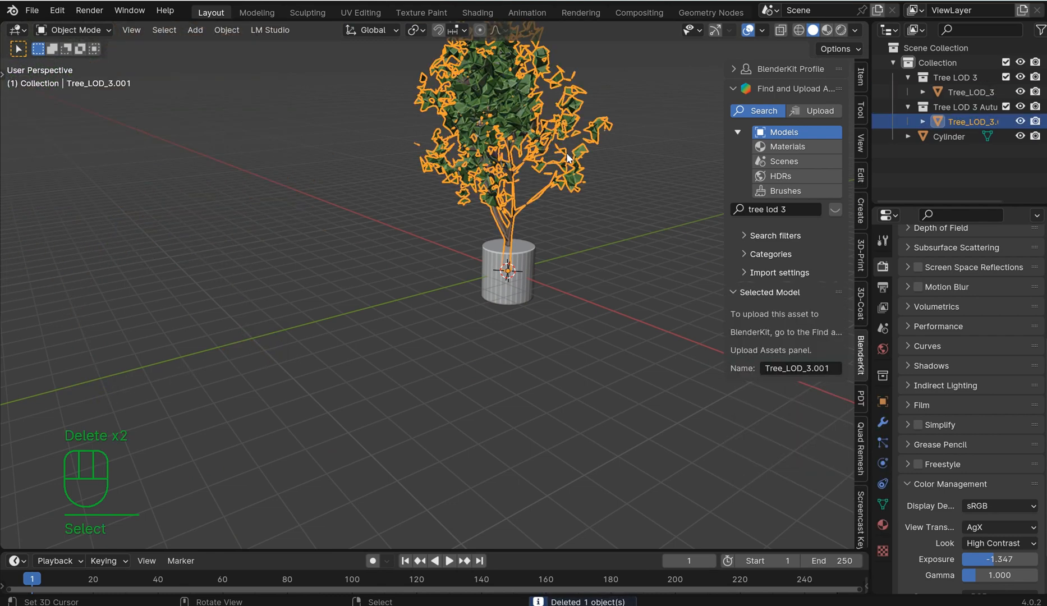
{"action": "scroll", "coordinate": [568, 153], "scroll_direction": "down", "scroll_amount": 2}
{"action": "key", "text": "g"}
{"action": "key", "text": "y"}
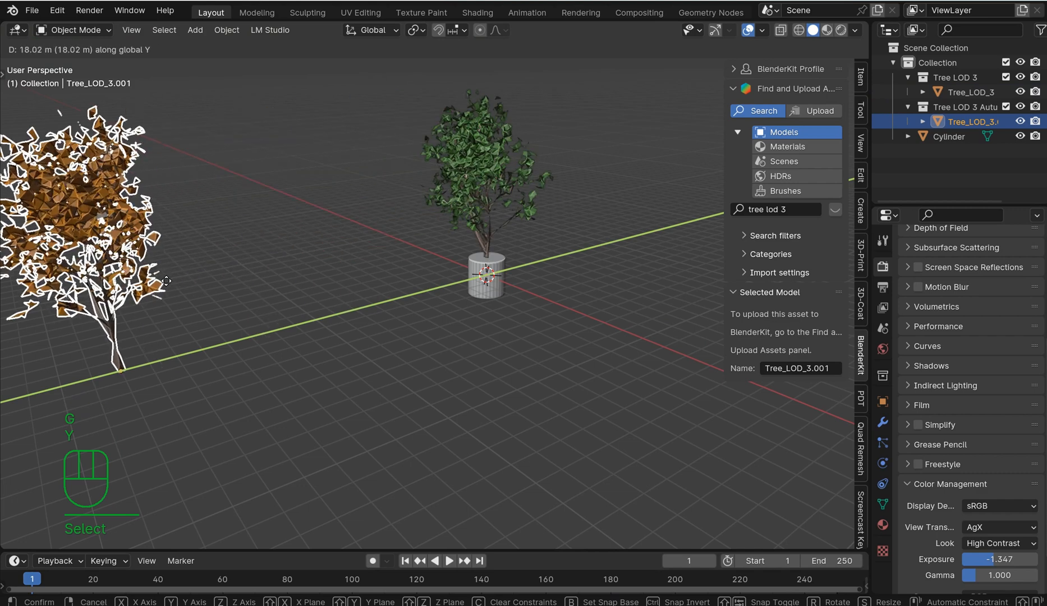
{"action": "left_click", "coordinate": [320, 225]}
- Move the green tree along the Y axis to stand next to the autumn tree
{"action": "left_click", "coordinate": [485, 159]}
{"action": "key", "text": "g"}
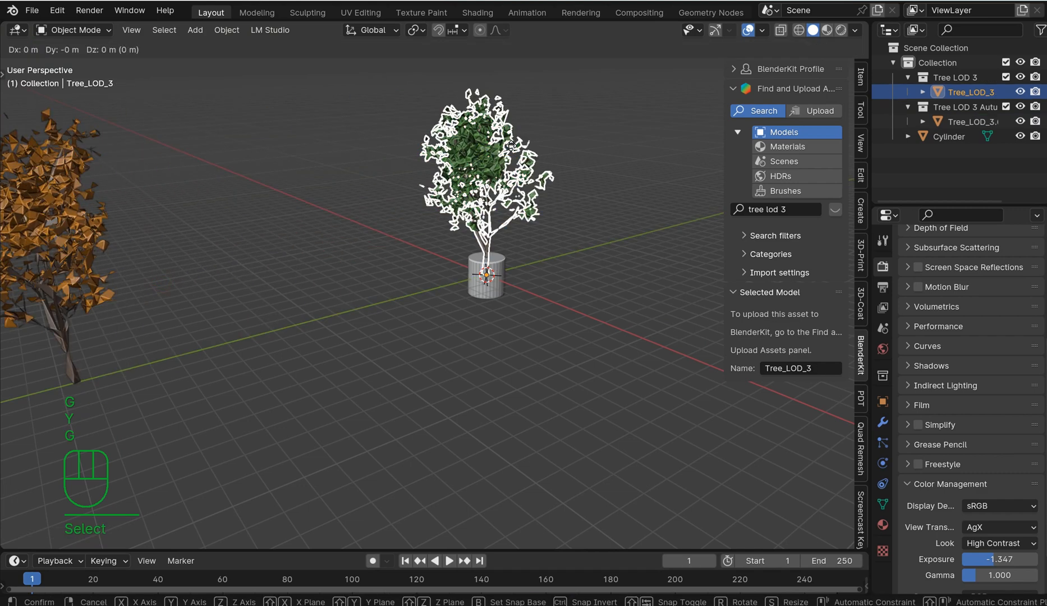
{"action": "left_click", "coordinate": [258, 171]}
{"action": "middle_click_drag", "start_coordinate": [259, 171], "coordinate": [421, 268]}
- Replace the cylinder with a plane at the origin, scaled up to about 17.6 m per side
{"action": "left_click", "coordinate": [490, 299]}
{"action": "key", "text": "Delete"}
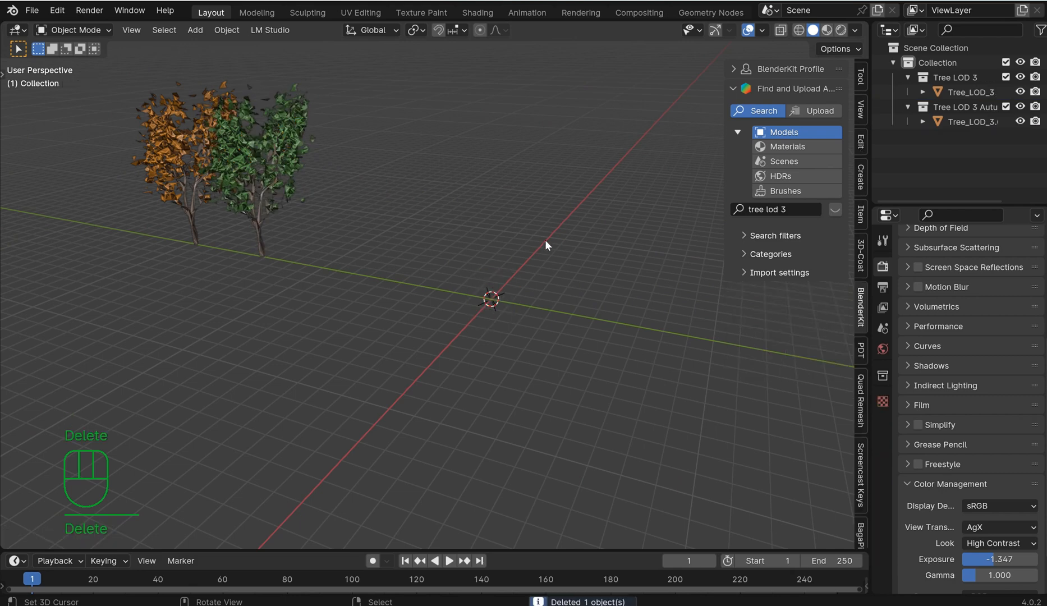
{"action": "key", "text": "d"}
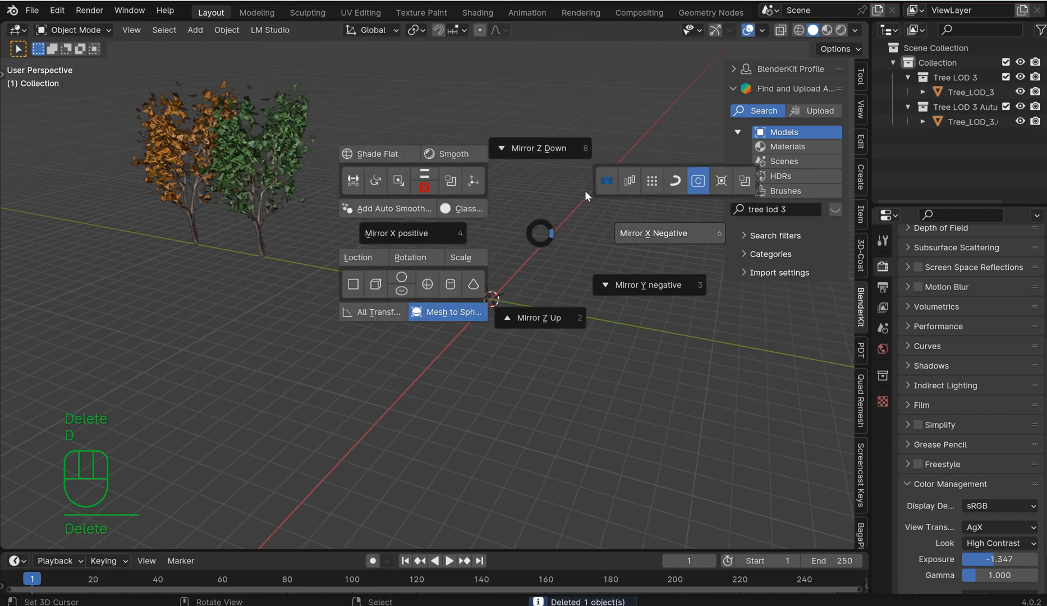
{"action": "left_click", "coordinate": [354, 284]}
{"action": "key", "text": "s"}
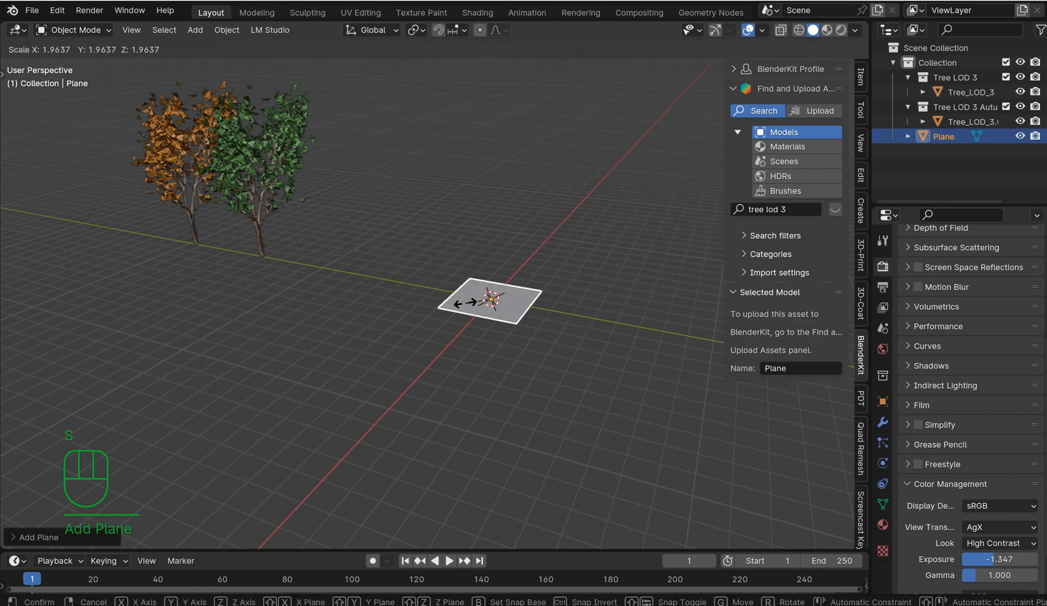
{"action": "left_click", "coordinate": [374, 301]}
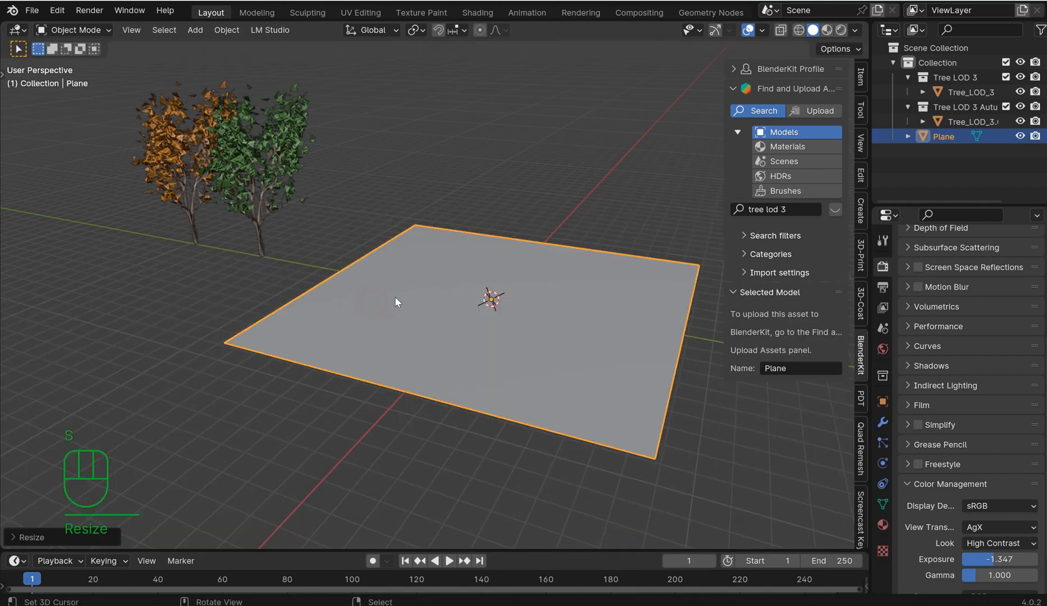
- Apply all transforms to the ground plane
{"action": "key", "text": "ctrl+a"}
{"action": "left_click", "coordinate": [391, 302]}
{"action": "key", "text": "d"}
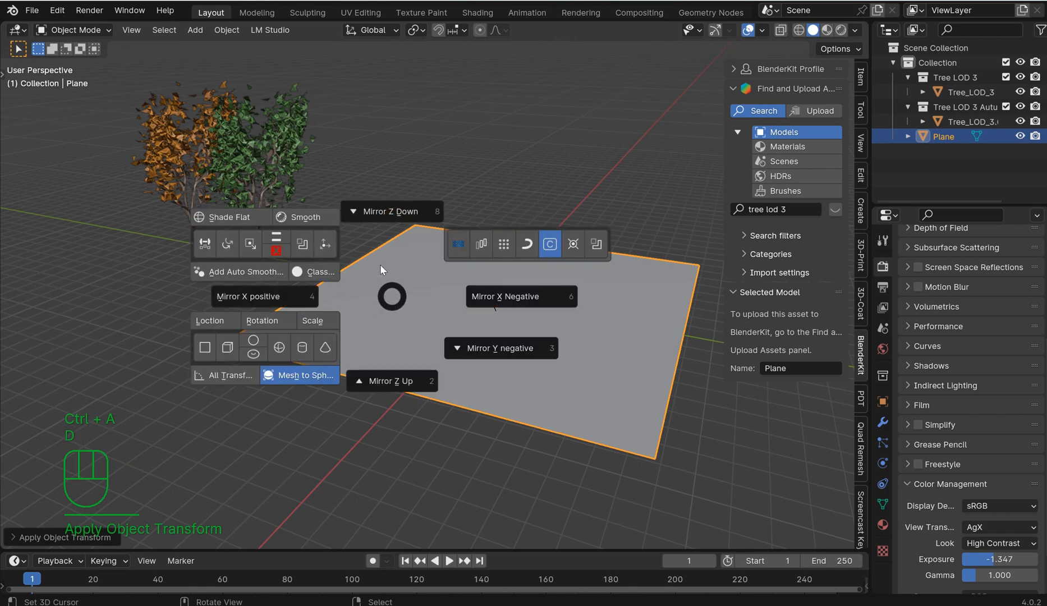
{"action": "left_click", "coordinate": [216, 375]}
- Scale the green tree down to a small fraction of its size and apply its transform
{"action": "left_click", "coordinate": [255, 184]}
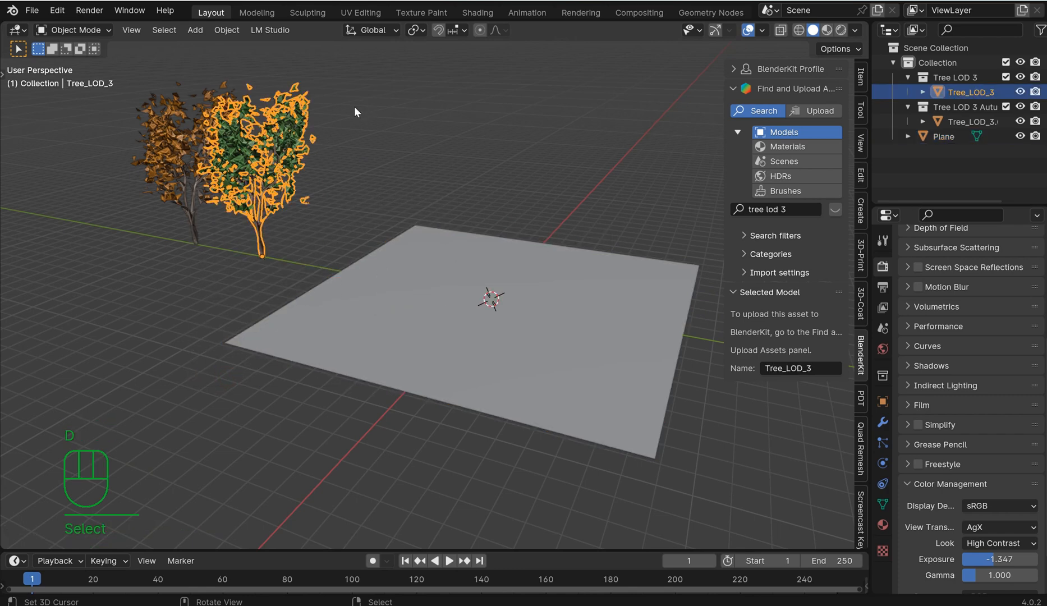
{"action": "key", "text": "s"}
{"action": "left_click", "coordinate": [261, 243]}
{"action": "key", "text": "ctrl"}
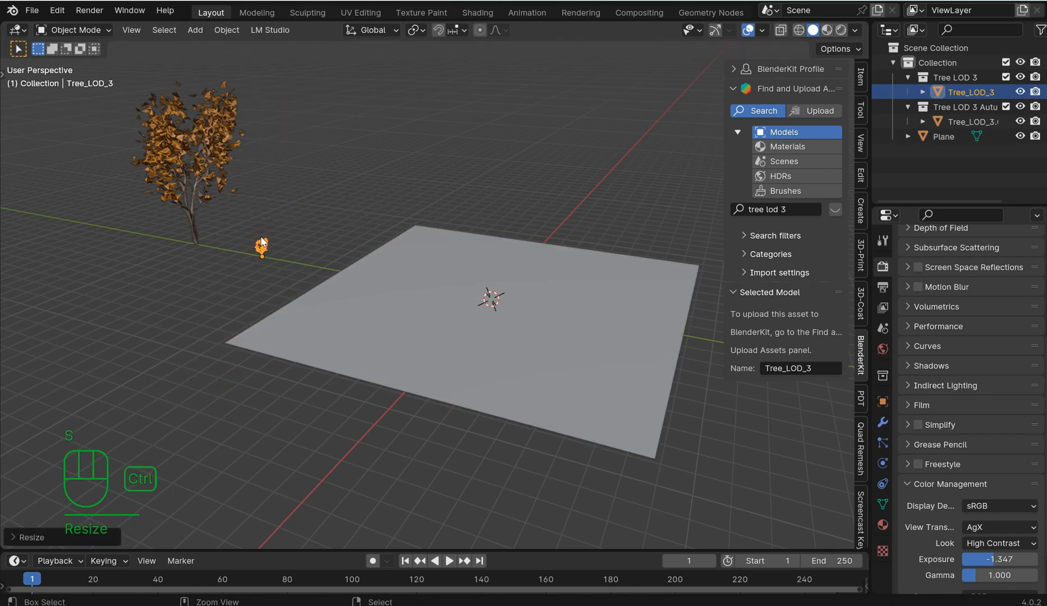
{"action": "key", "text": "ctrl+a"}
{"action": "left_click", "coordinate": [262, 236]}
- Scale the autumn tree down to roughly match the small green tree and apply its transform
{"action": "left_click", "coordinate": [230, 129]}
{"action": "key", "text": "s"}
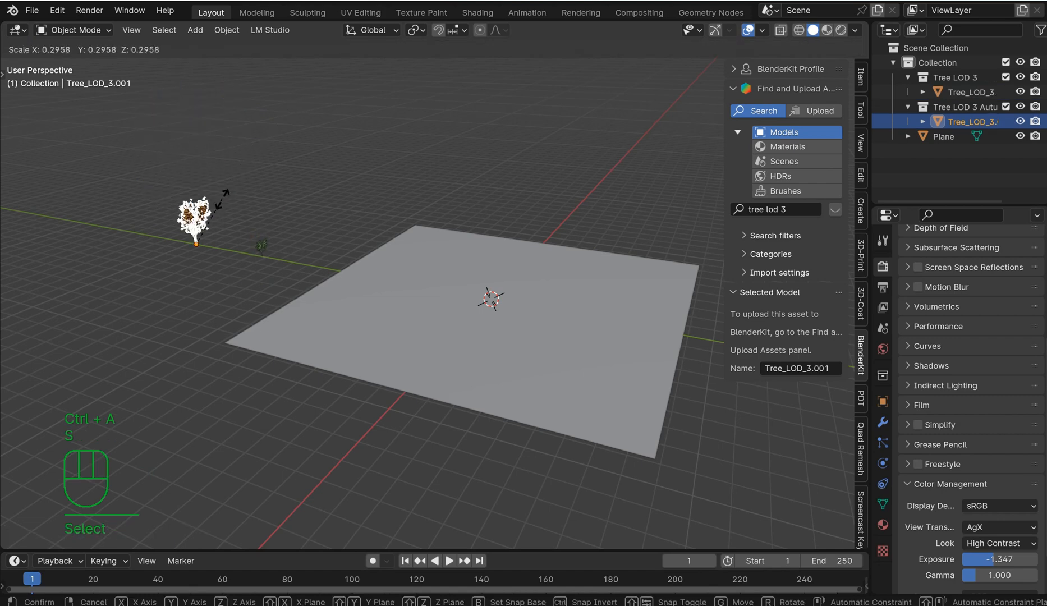
{"action": "left_click", "coordinate": [204, 230]}
{"action": "key", "text": "ctrl+a"}
{"action": "left_click", "coordinate": [204, 230]}
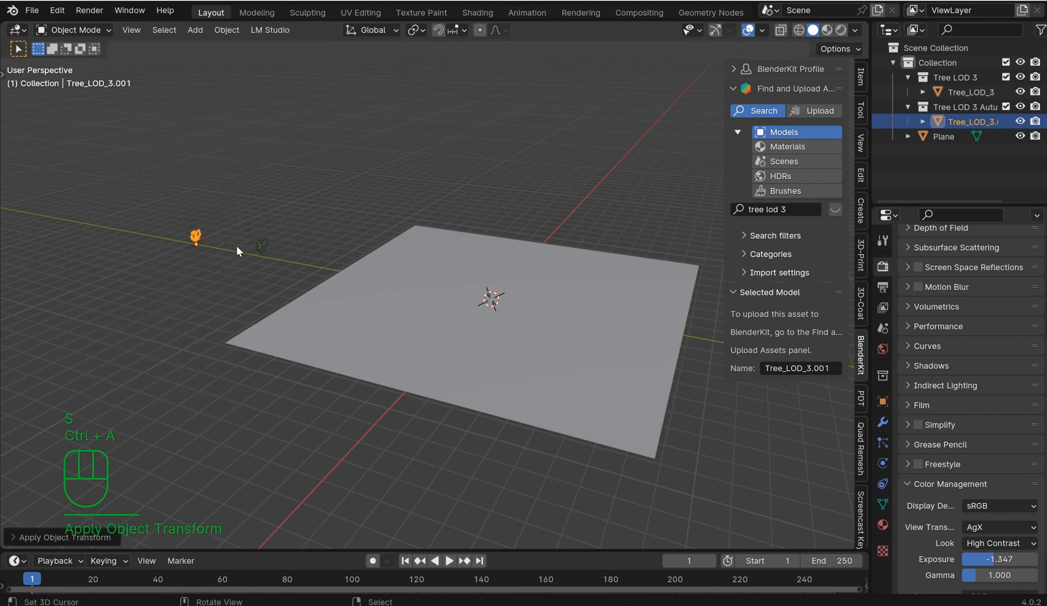
{"action": "left_click_drag", "start_coordinate": [237, 245], "coordinate": [287, 259], "text": "shift"}
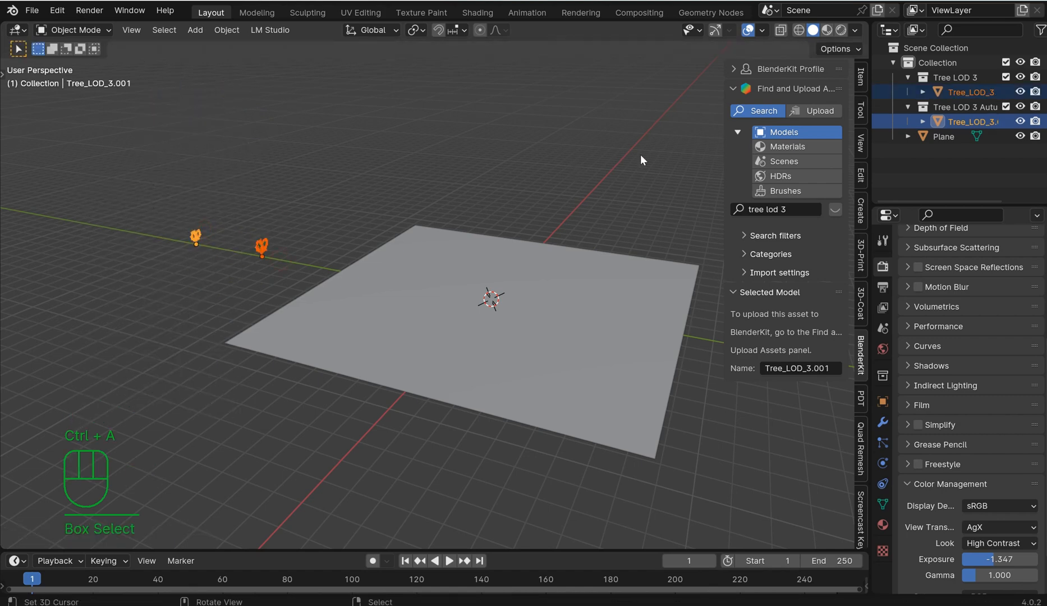
{"action": "middle_click_drag", "start_coordinate": [640, 155], "coordinate": [589, 158]}
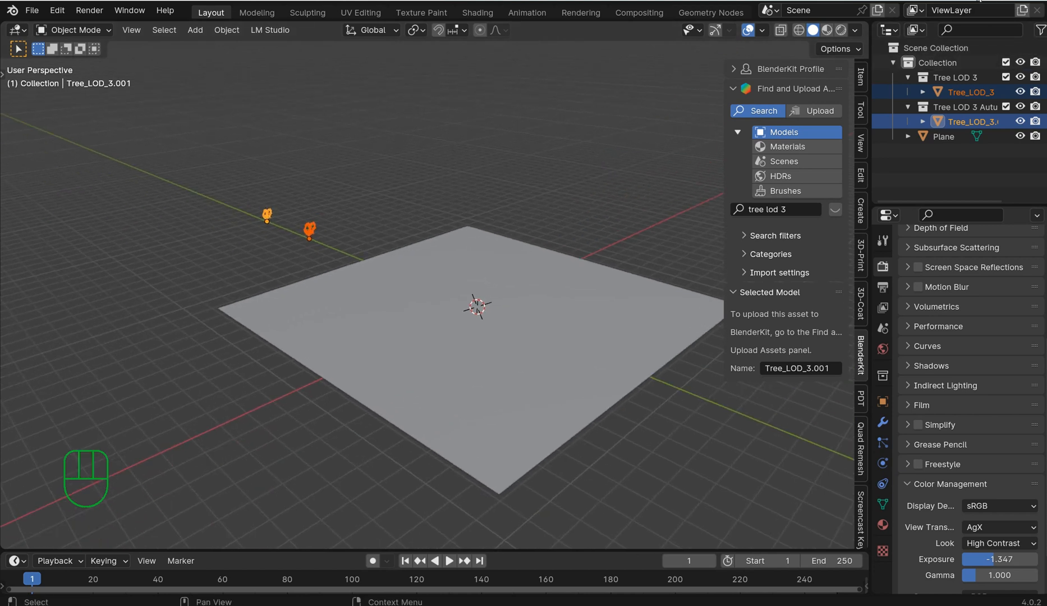
{"action": "key", "text": "Tab"}
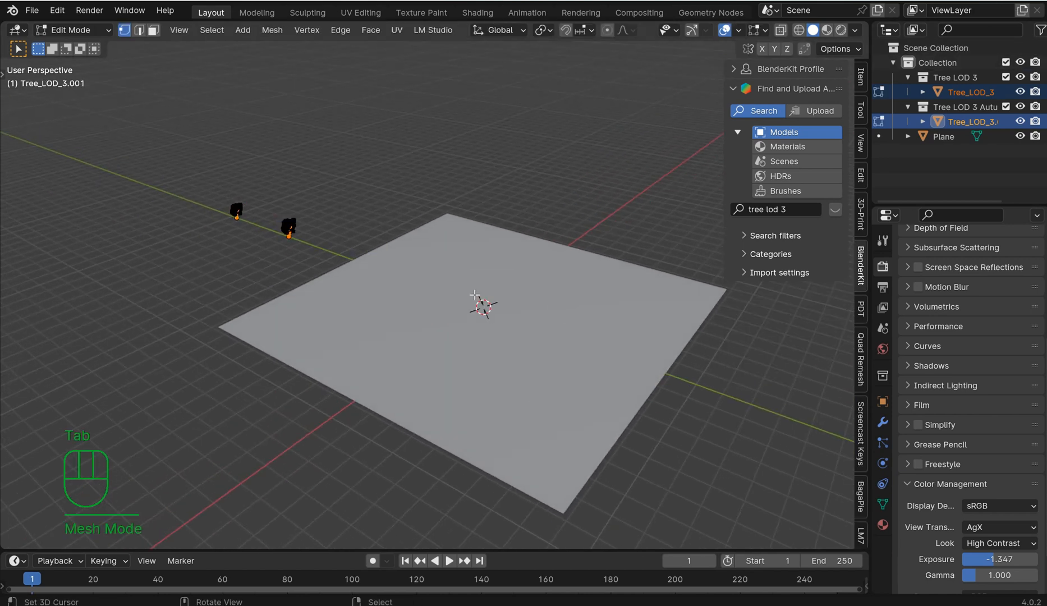
{"action": "key", "text": "Tab"}
- Run ia scatter from the ia tools add-on on the plane and hide the sidebars of the node editor and 3D viewport
{"action": "right_click", "coordinate": [589, 300]}
{"action": "key", "text": "Tab"}
{"action": "right_click", "coordinate": [575, 290]}
{"action": "key", "text": "Tab"}
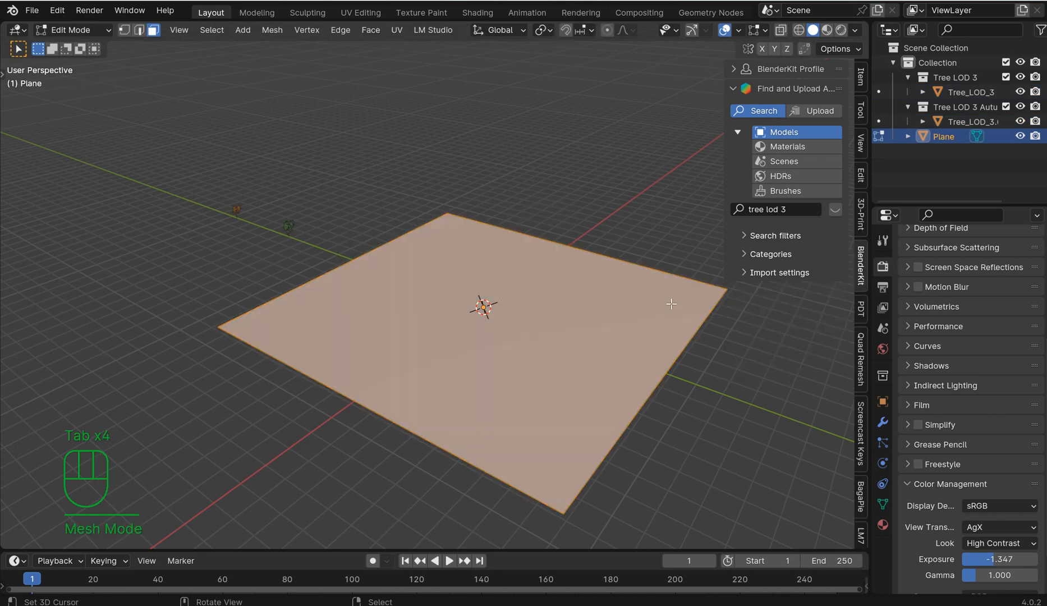
{"action": "key", "text": "Tab"}
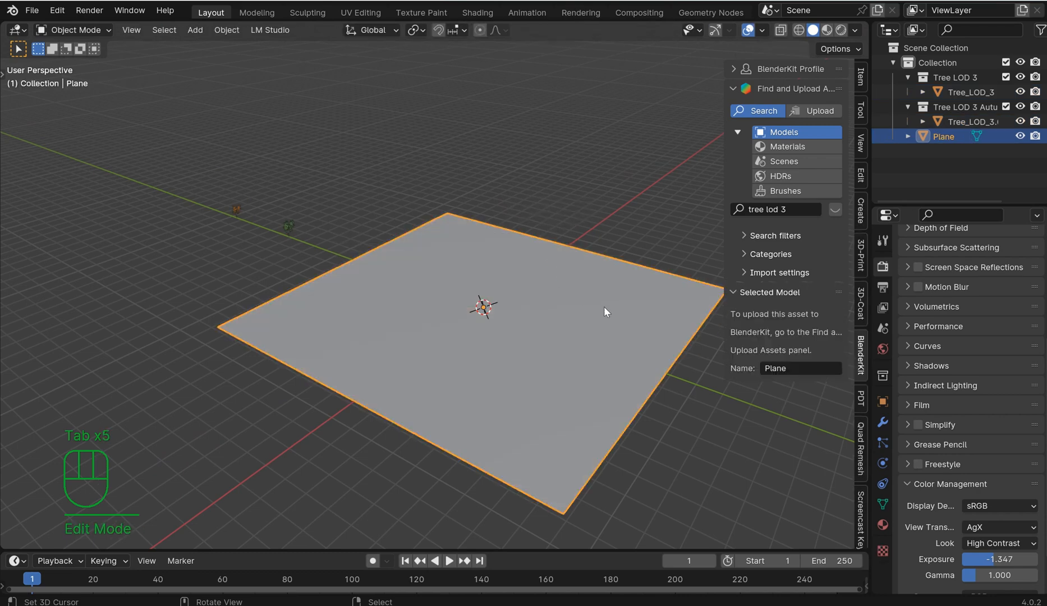
{"action": "scroll", "coordinate": [862, 510], "scroll_direction": "down", "scroll_amount": 5}
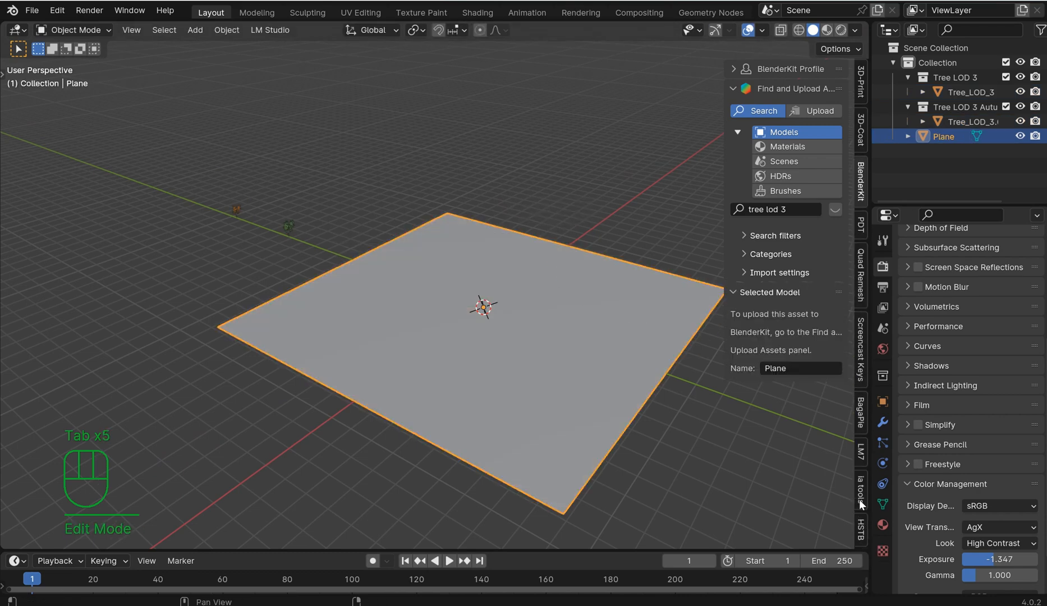
{"action": "left_click", "coordinate": [860, 489]}
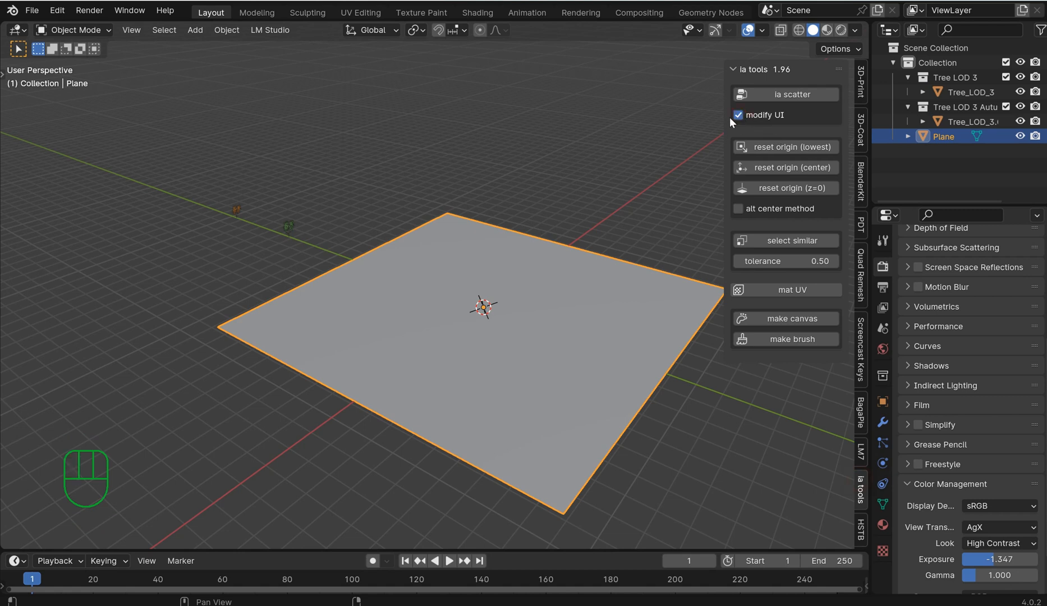
{"action": "left_click", "coordinate": [792, 96]}
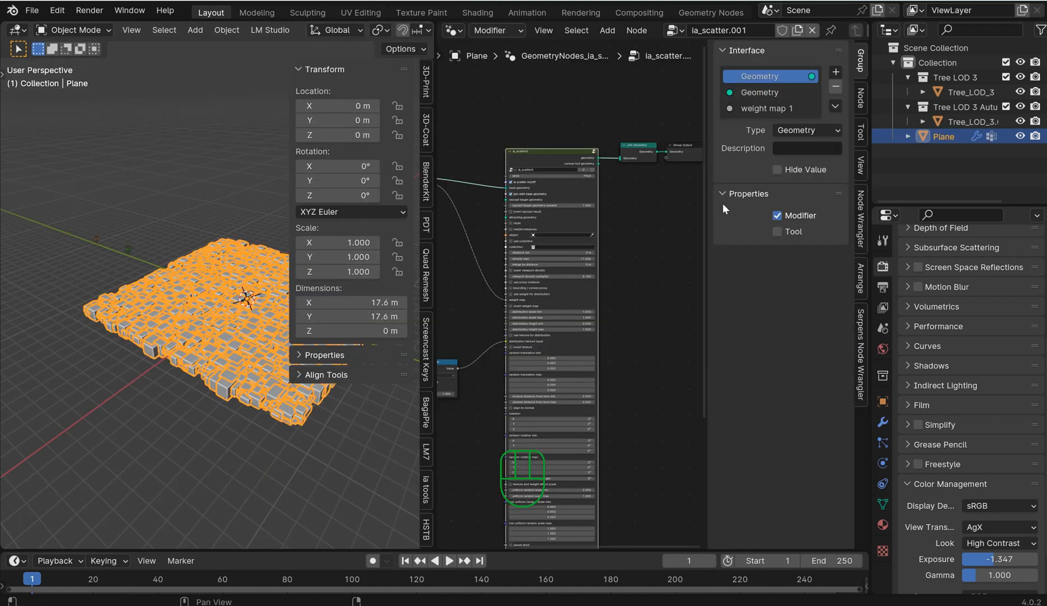
{"action": "key", "text": "n"}
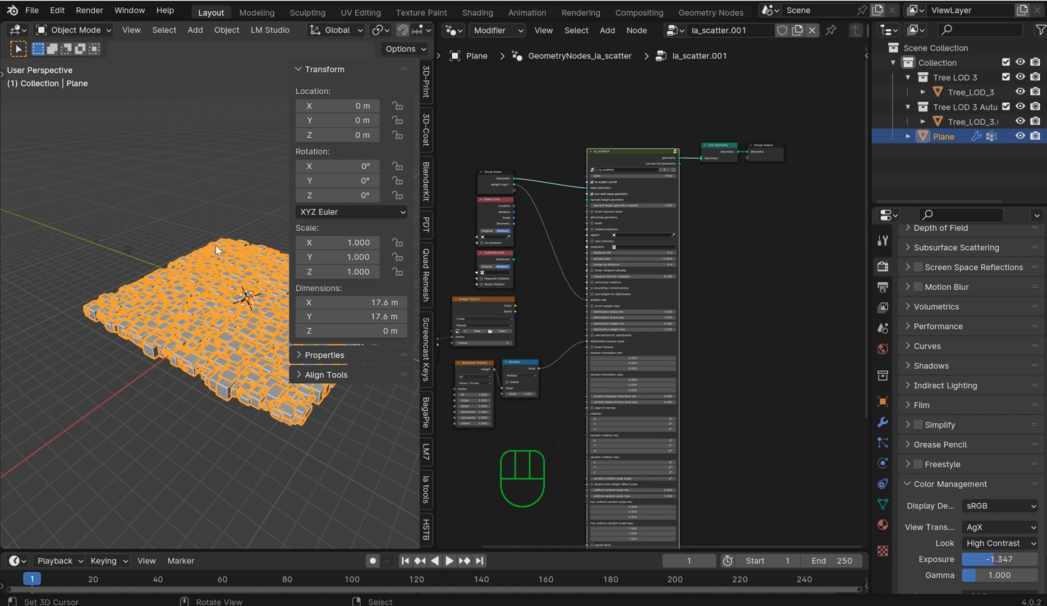
{"action": "key", "text": "n"}
- Move both small trees into a new collection named Trees LOD 3
{"action": "middle_click_drag", "start_coordinate": [242, 276], "coordinate": [205, 268]}
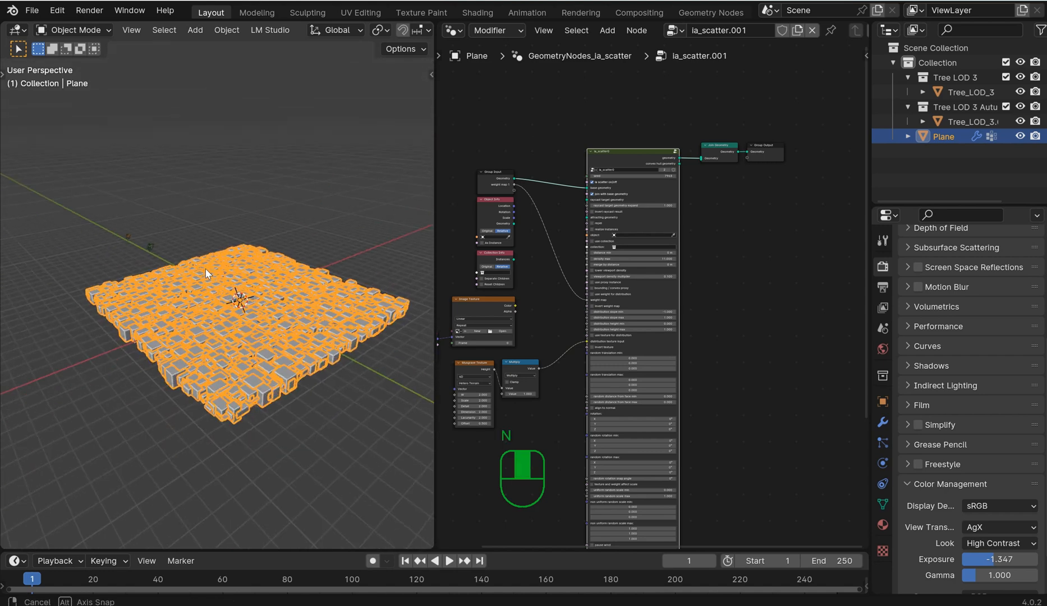
{"action": "scroll", "coordinate": [227, 271], "scroll_direction": "up", "scroll_amount": 4}
{"action": "middle_click_drag", "start_coordinate": [223, 365], "coordinate": [250, 241]}
{"action": "scroll", "coordinate": [220, 234], "scroll_direction": "down", "scroll_amount": 4}
{"action": "left_click_drag", "start_coordinate": [114, 212], "coordinate": [38, 156]}
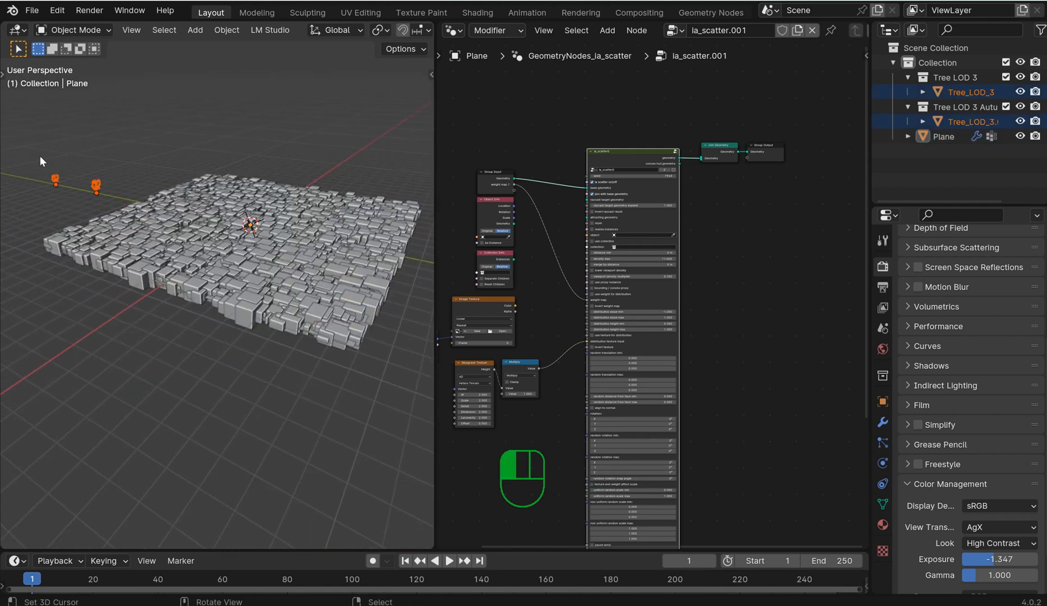
{"action": "key", "text": "m"}
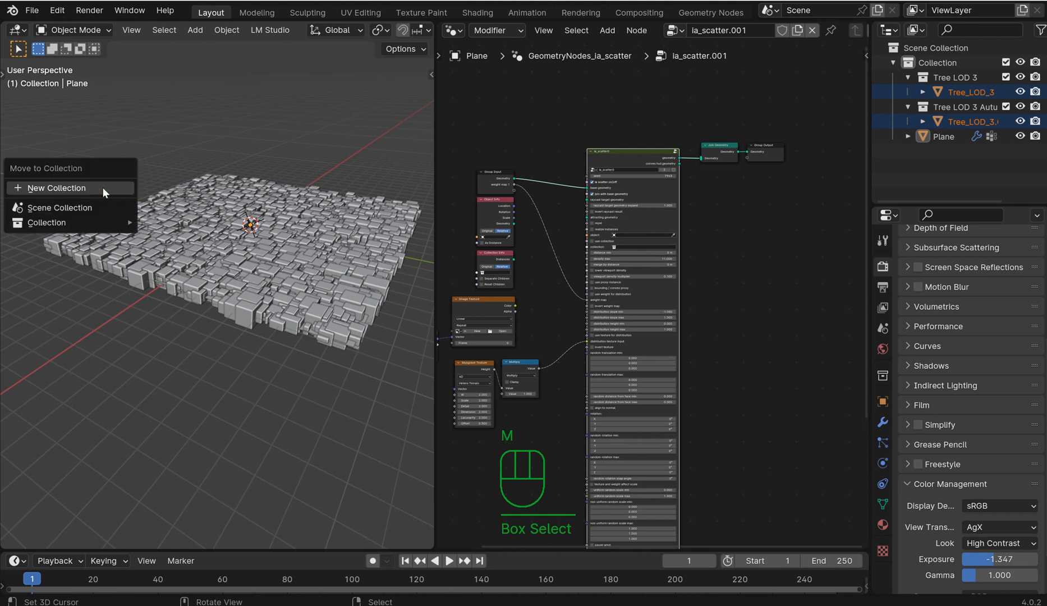
{"action": "left_click", "coordinate": [104, 187]}
{"action": "type", "text": "Tre"}
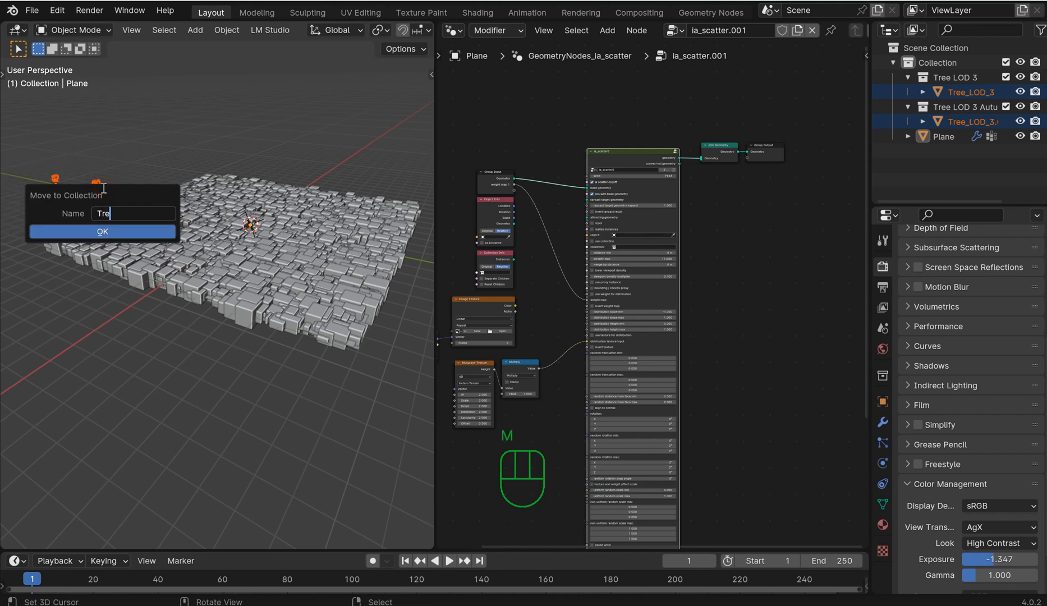
{"action": "type", "text": "es LOD 3"}
{"action": "key", "text": "Return"}
- Look inside the ia_scatter0 node group at its internal nodes and return to the parent node tree
{"action": "scroll", "coordinate": [675, 327], "scroll_direction": "up", "scroll_amount": 3}
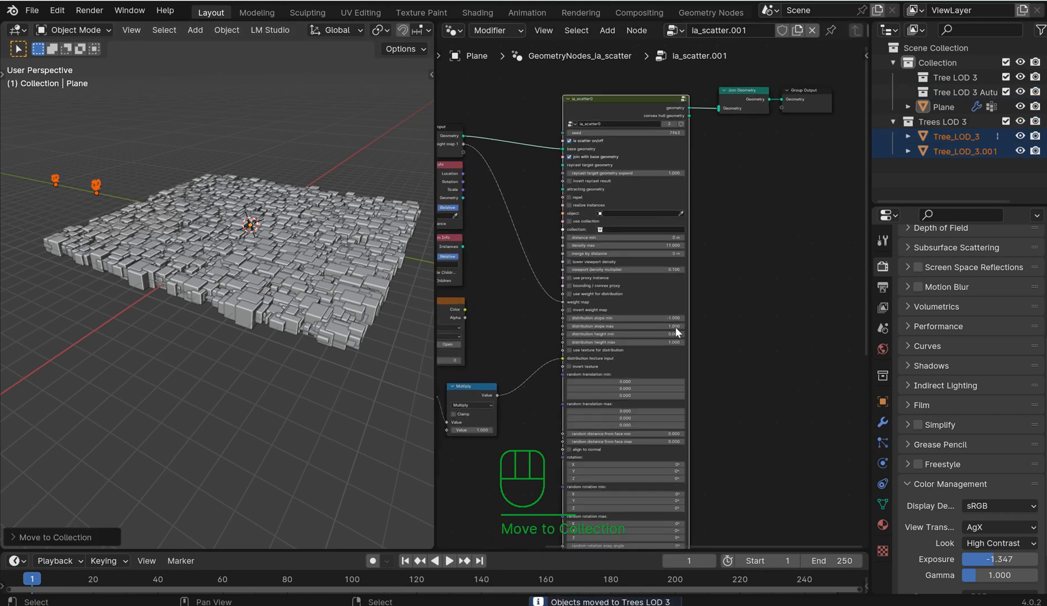
{"action": "middle_click_drag", "start_coordinate": [679, 170], "coordinate": [698, 303]}
{"action": "scroll", "coordinate": [728, 243], "scroll_direction": "up", "scroll_amount": 1}
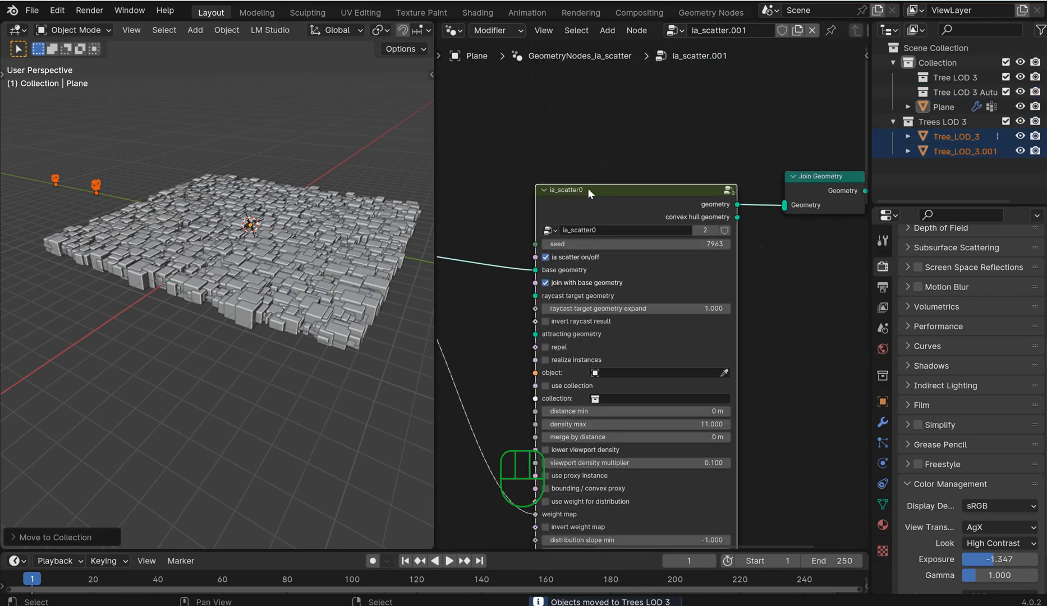
{"action": "left_click_drag", "start_coordinate": [588, 190], "coordinate": [622, 147]}
{"action": "key", "text": "Tab"}
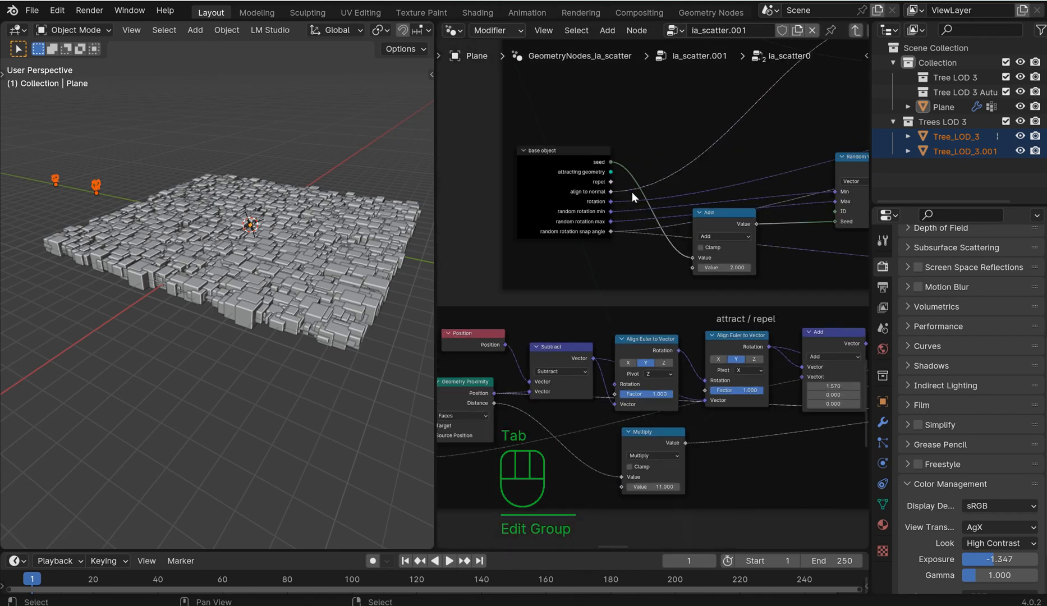
{"action": "scroll", "coordinate": [634, 195], "scroll_direction": "down", "scroll_amount": 6}
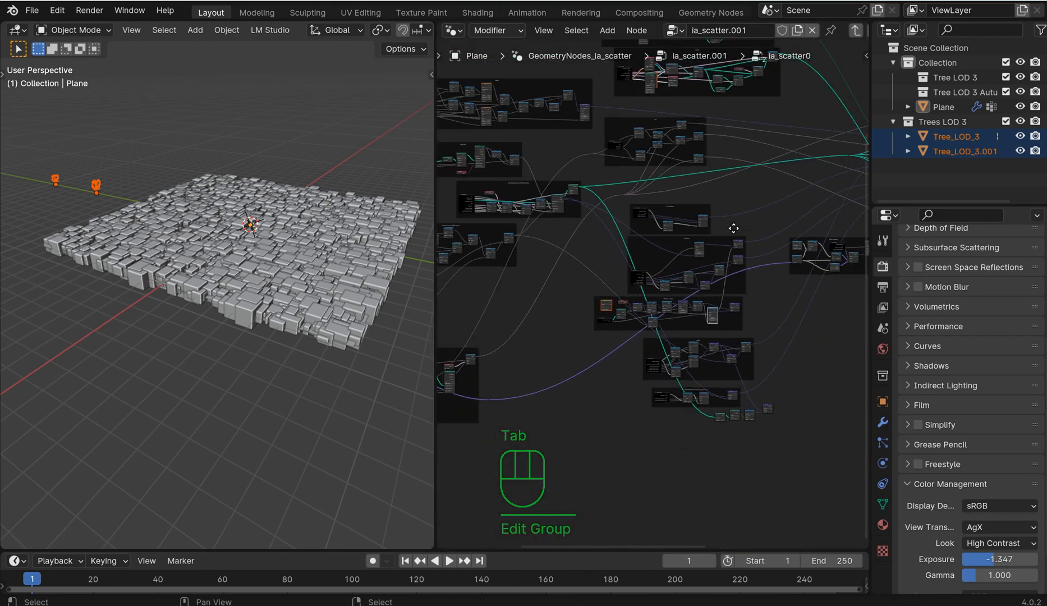
{"action": "key", "text": "Tab"}
- Make the ia_scatter0 node use a collection as its instances and assign Trees LOD 3
{"action": "scroll", "coordinate": [718, 227], "scroll_direction": "up", "scroll_amount": 7}
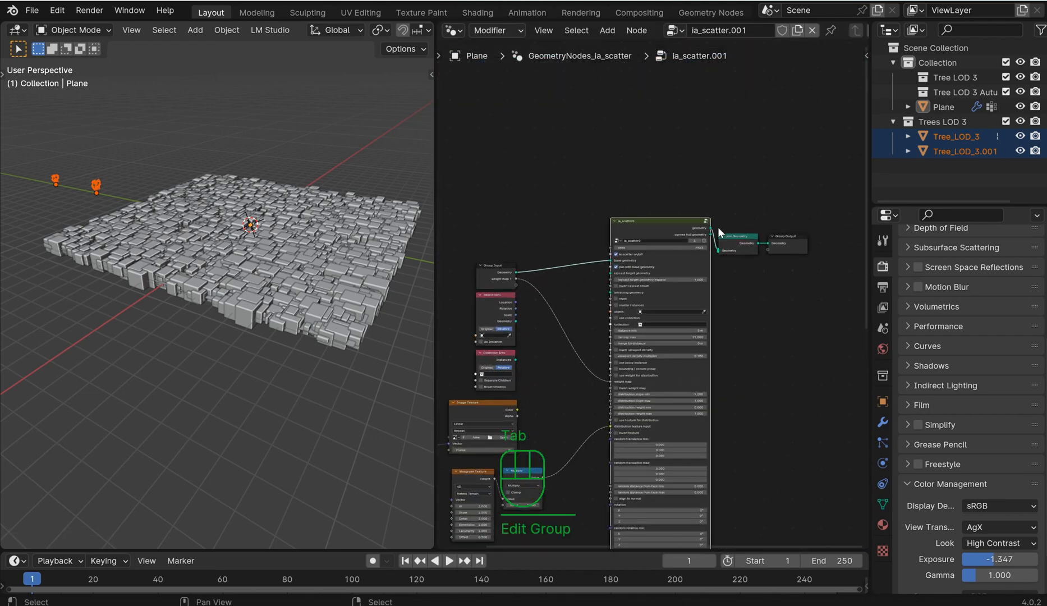
{"action": "left_click", "coordinate": [533, 369]}
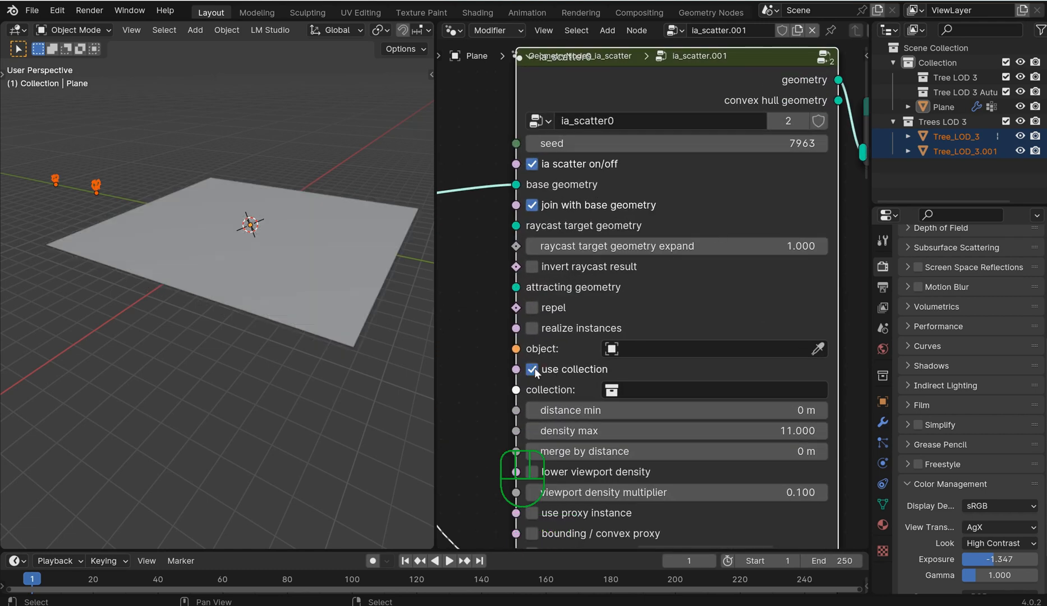
{"action": "left_click", "coordinate": [648, 390]}
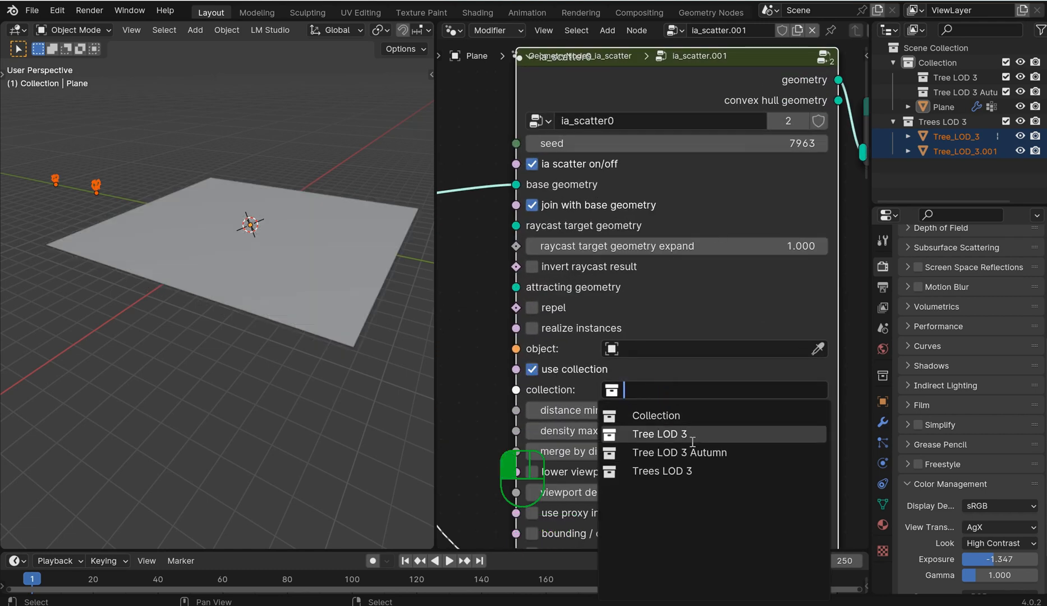
{"action": "left_click", "coordinate": [702, 470]}
- Enable lower viewport density on the scatter node, and try use proxy instance before switching it back off
{"action": "scroll", "coordinate": [350, 328], "scroll_direction": "up", "scroll_amount": 6}
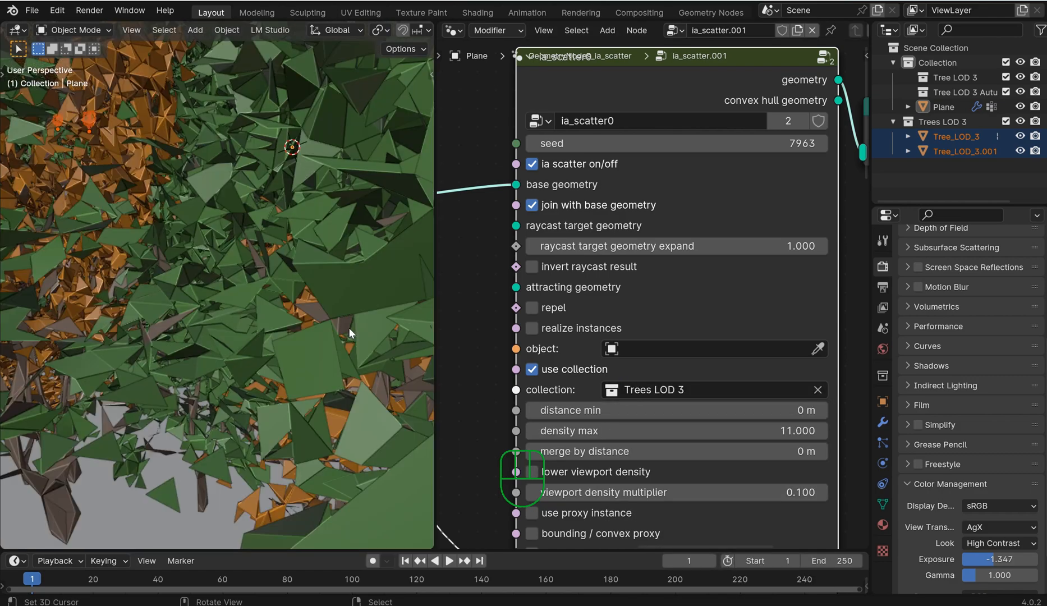
{"action": "scroll", "coordinate": [349, 328], "scroll_direction": "down", "scroll_amount": 5}
{"action": "middle_click_drag", "start_coordinate": [349, 329], "coordinate": [318, 244]}
{"action": "middle_click_drag", "start_coordinate": [558, 374], "coordinate": [562, 254]}
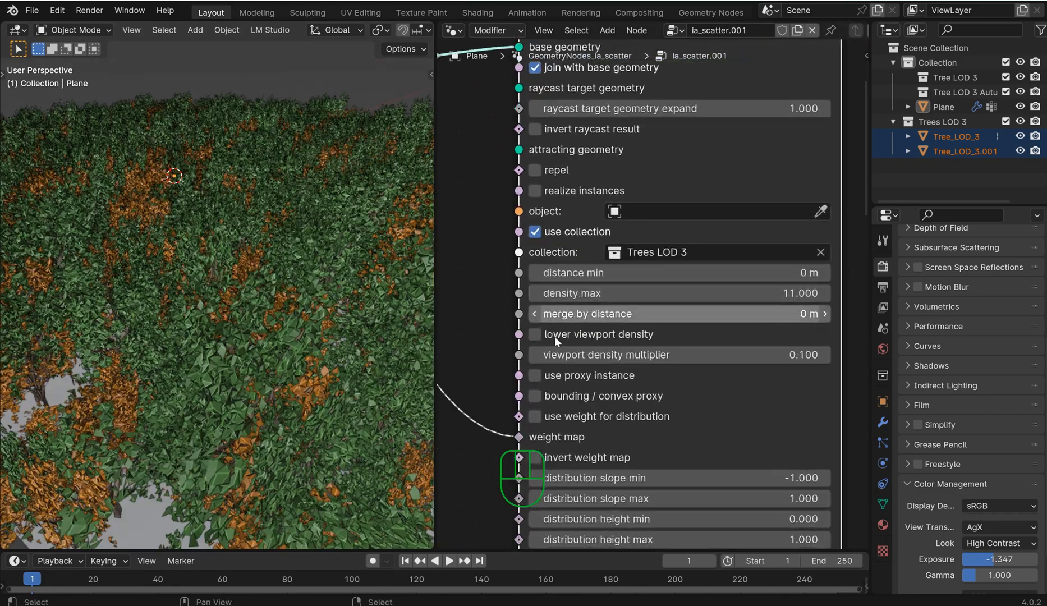
{"action": "left_click", "coordinate": [536, 334]}
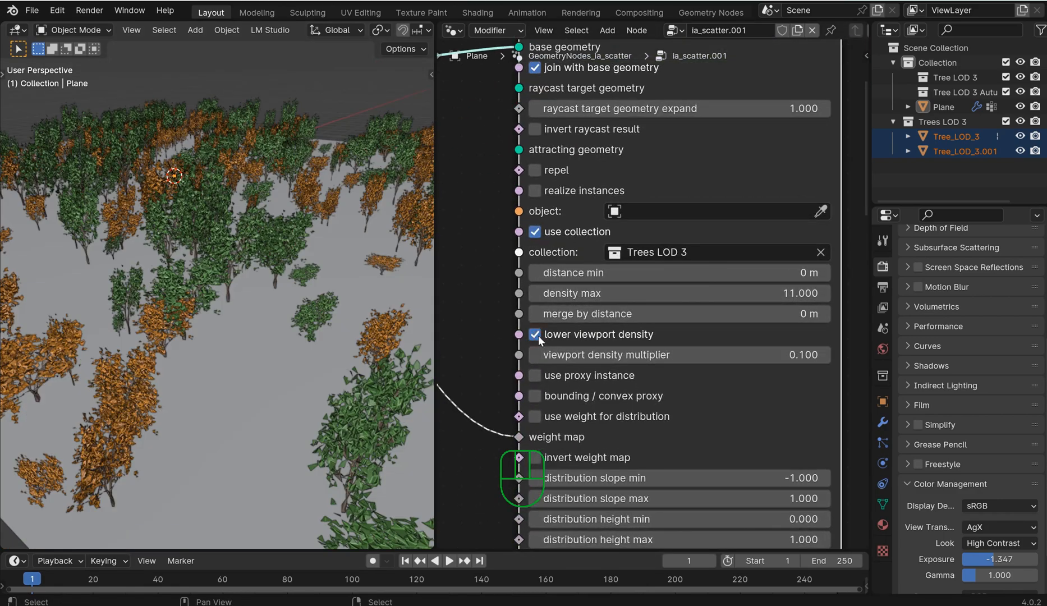
{"action": "left_click", "coordinate": [536, 375]}
{"action": "left_click", "coordinate": [536, 375]}
{"action": "middle_click_drag", "start_coordinate": [375, 293], "coordinate": [326, 267]}
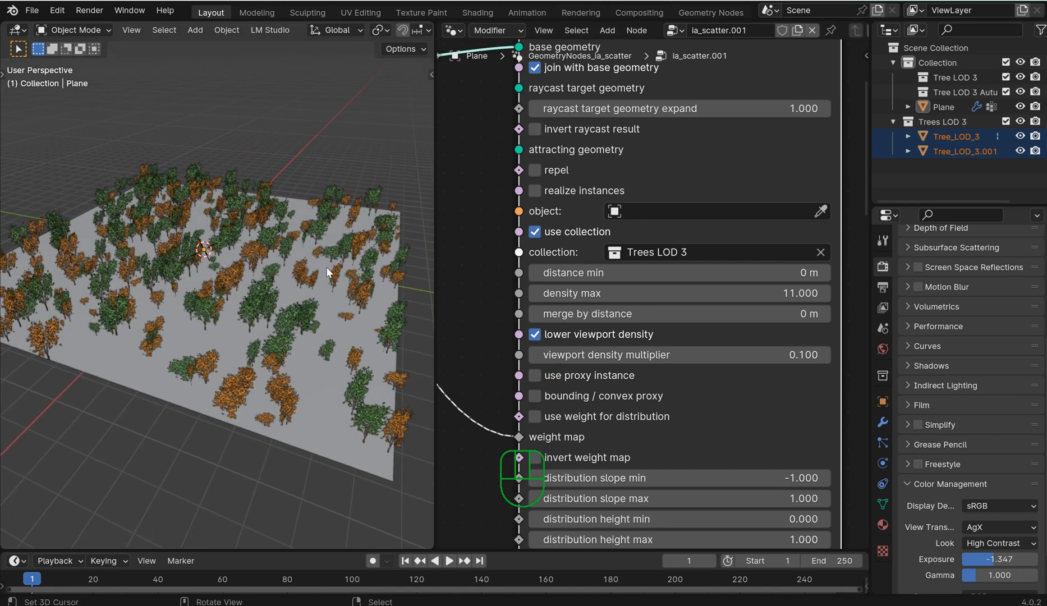
- Enable simple wind on the ia_scatter0 node
{"action": "scroll", "coordinate": [565, 373], "scroll_direction": "down", "scroll_amount": 3}
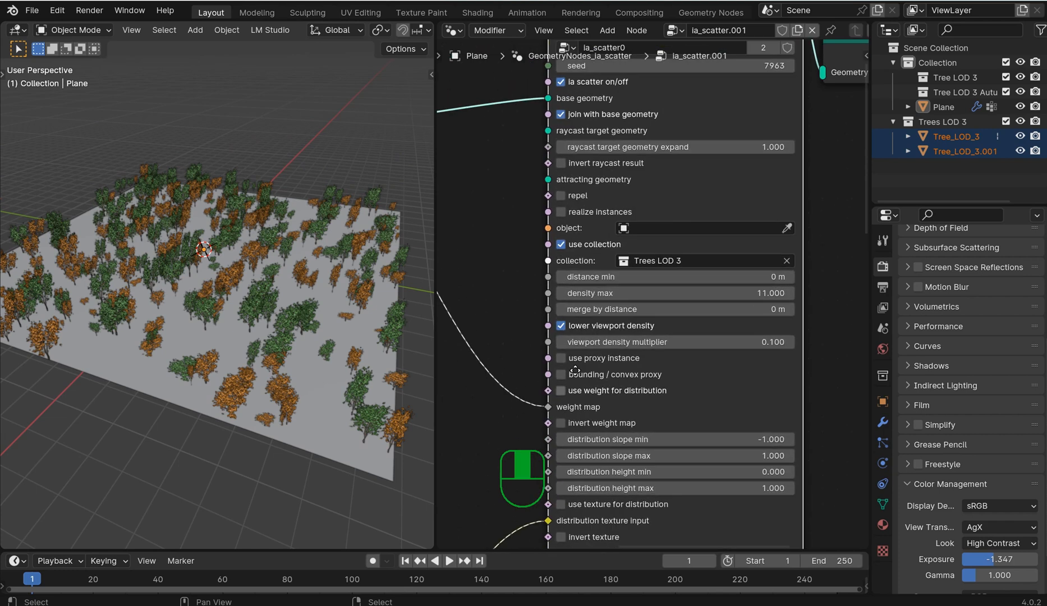
{"action": "middle_click_drag", "start_coordinate": [576, 370], "coordinate": [558, 45]}
{"action": "scroll", "coordinate": [664, 170], "scroll_direction": "up", "scroll_amount": 2}
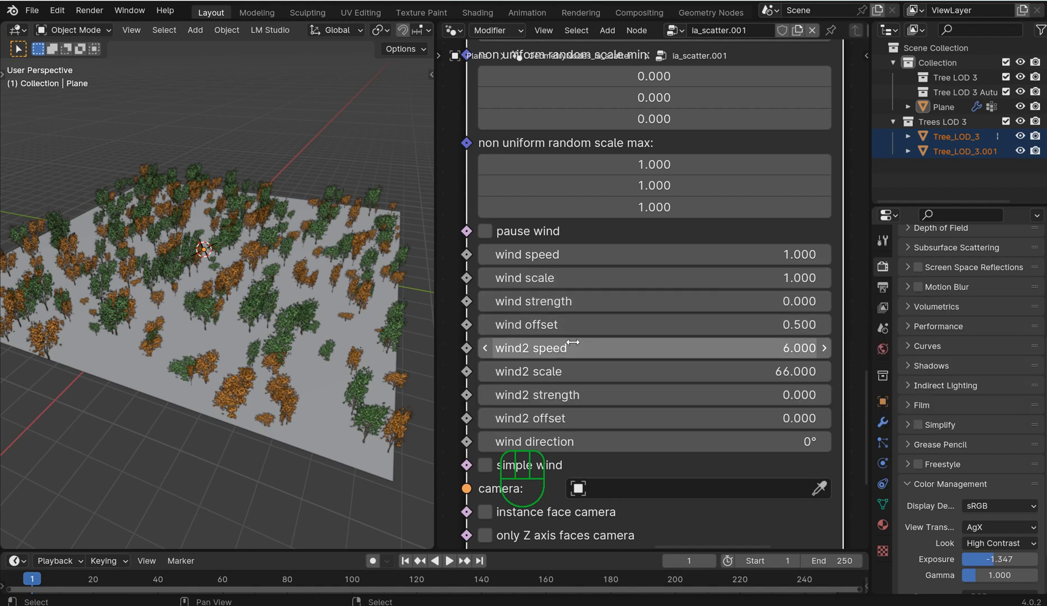
{"action": "middle_click_drag", "start_coordinate": [590, 465], "coordinate": [604, 417]}
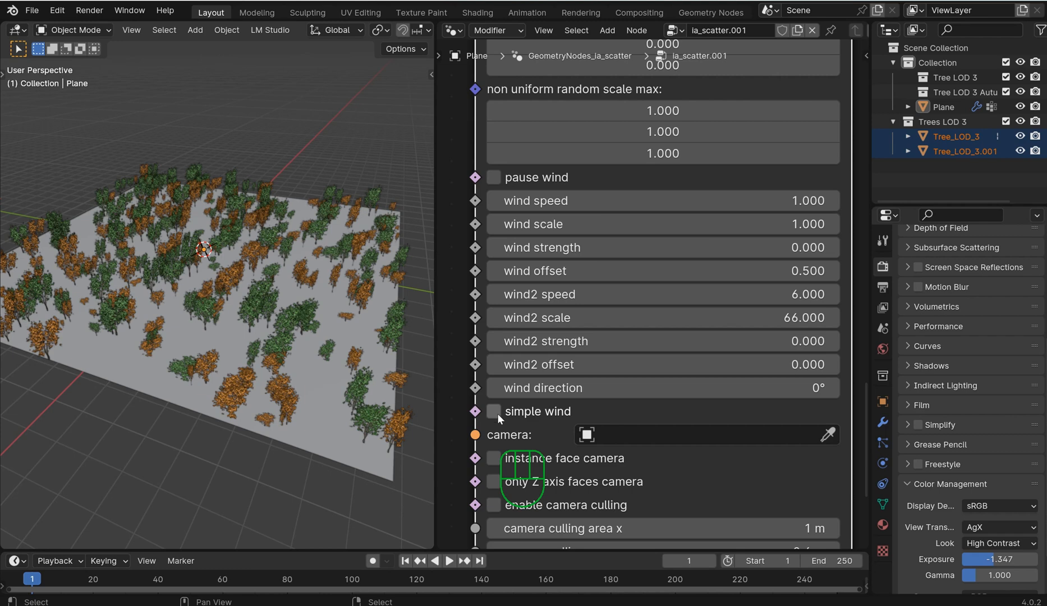
{"action": "left_click", "coordinate": [497, 414]}
- Add a camera to the scene and align it to the current view over the forest plane
{"action": "mouse_move", "coordinate": [273, 379]}
{"action": "middle_mouse_down"}
{"action": "mouse_move", "coordinate": [286, 355]}
{"action": "mouse_move", "coordinate": [286, 364]}
{"action": "middle_mouse_up"}
{"action": "key", "text": "shift+a"}
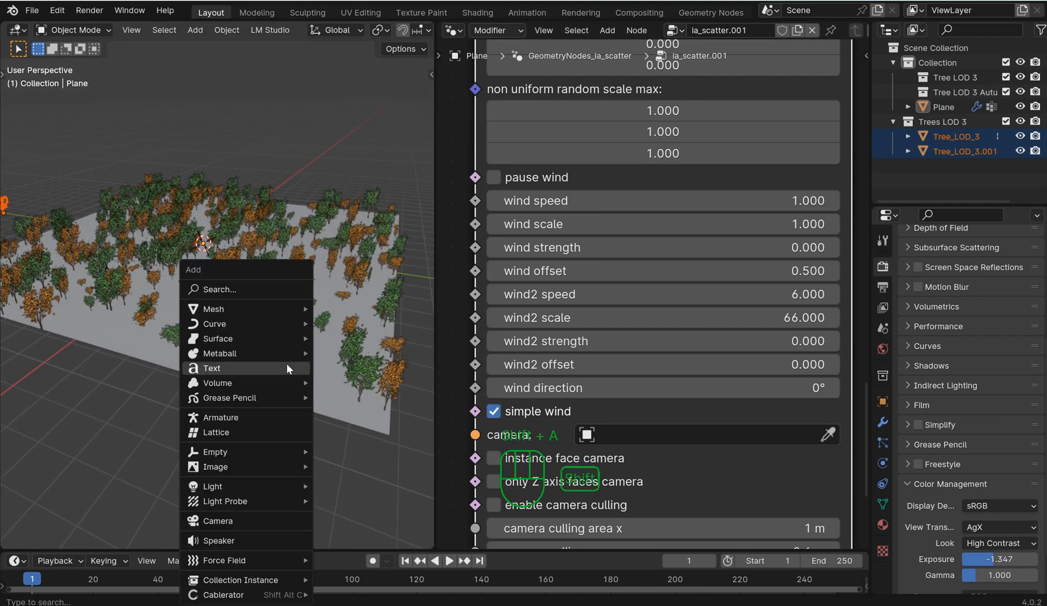
{"action": "left_click", "coordinate": [264, 521]}
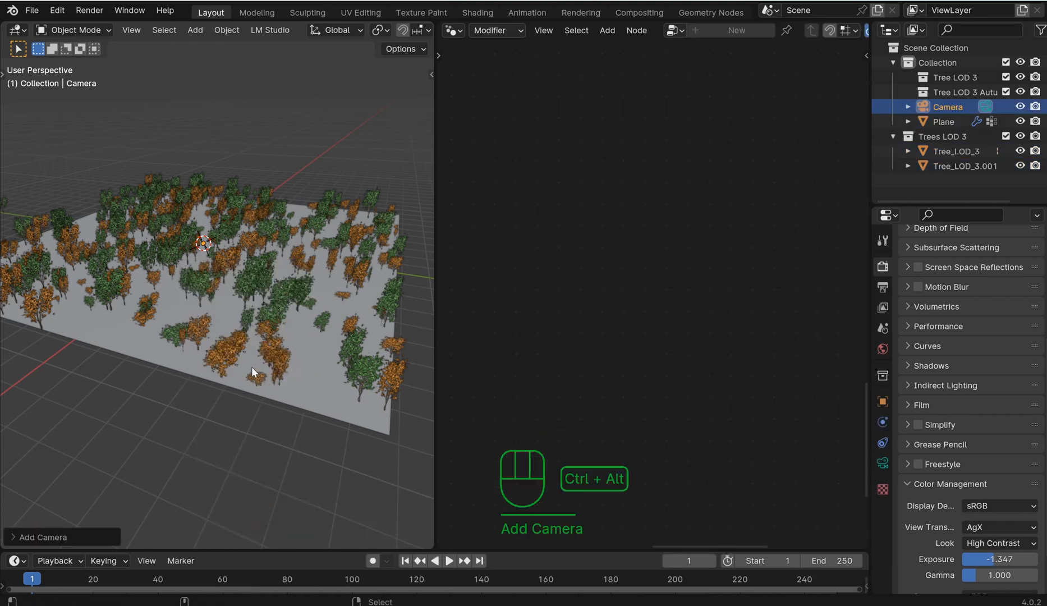
{"action": "key", "text": "ctrl+alt+KP_0"}
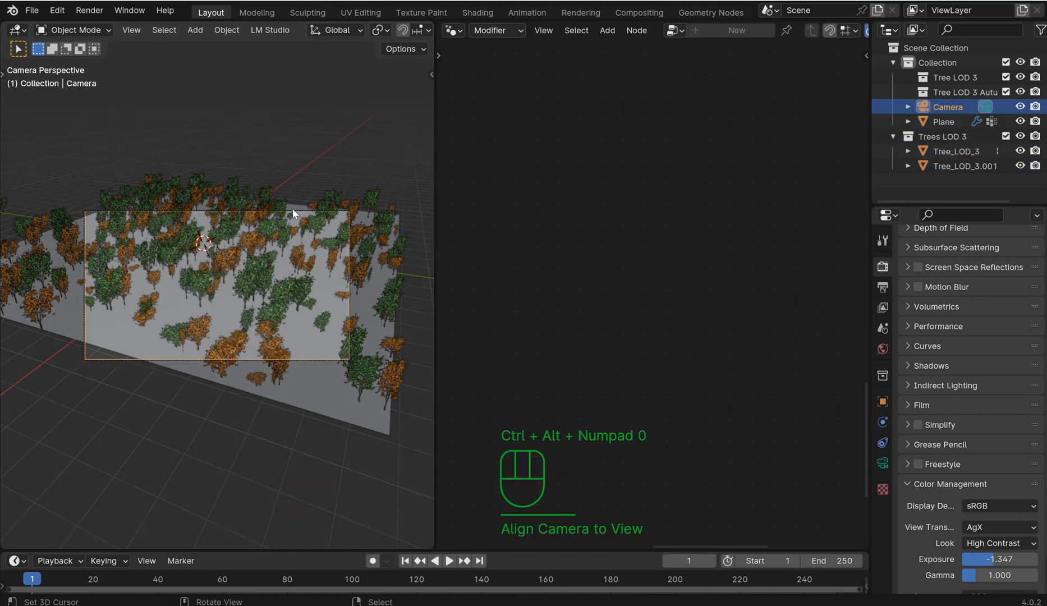
- Pin the plane's scatter node tree in the node editor and assign Camera as the scatter node's camera
{"action": "left_click", "coordinate": [266, 192]}
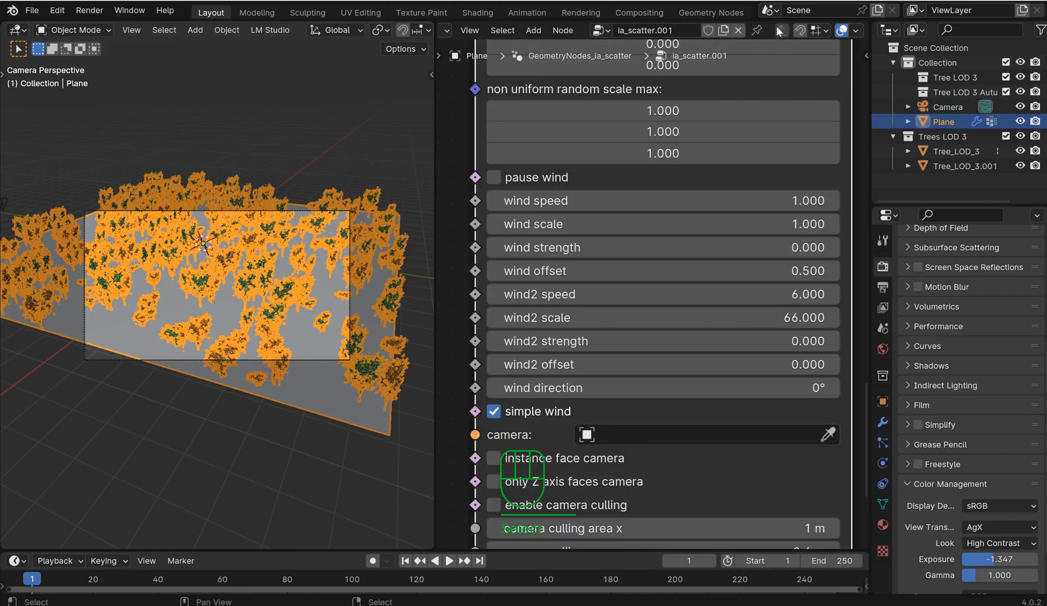
{"action": "left_click", "coordinate": [756, 30]}
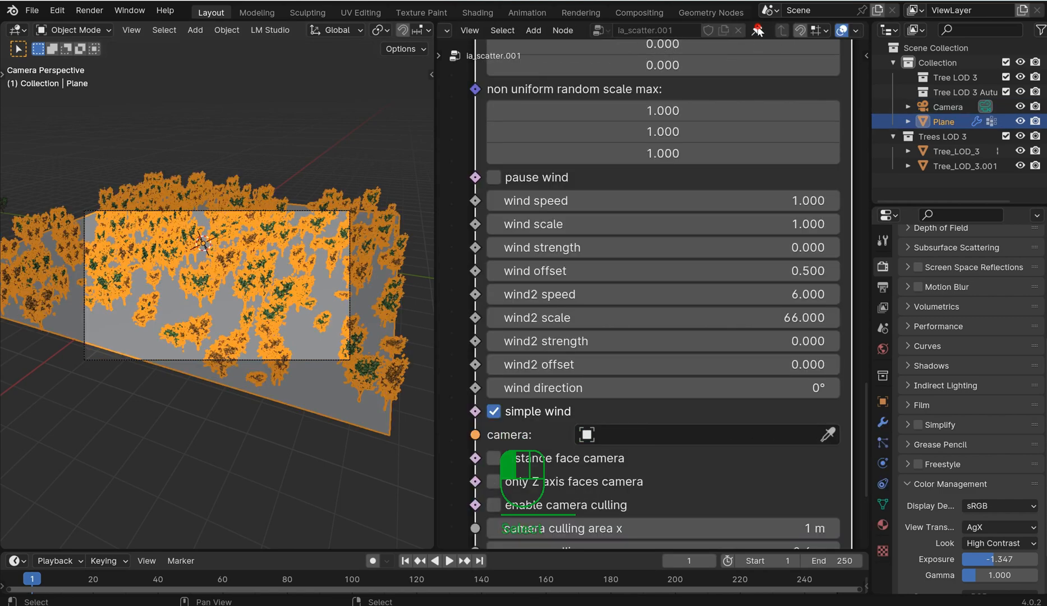
{"action": "left_click", "coordinate": [321, 213]}
{"action": "left_click", "coordinate": [321, 213]}
{"action": "left_click", "coordinate": [321, 213]}
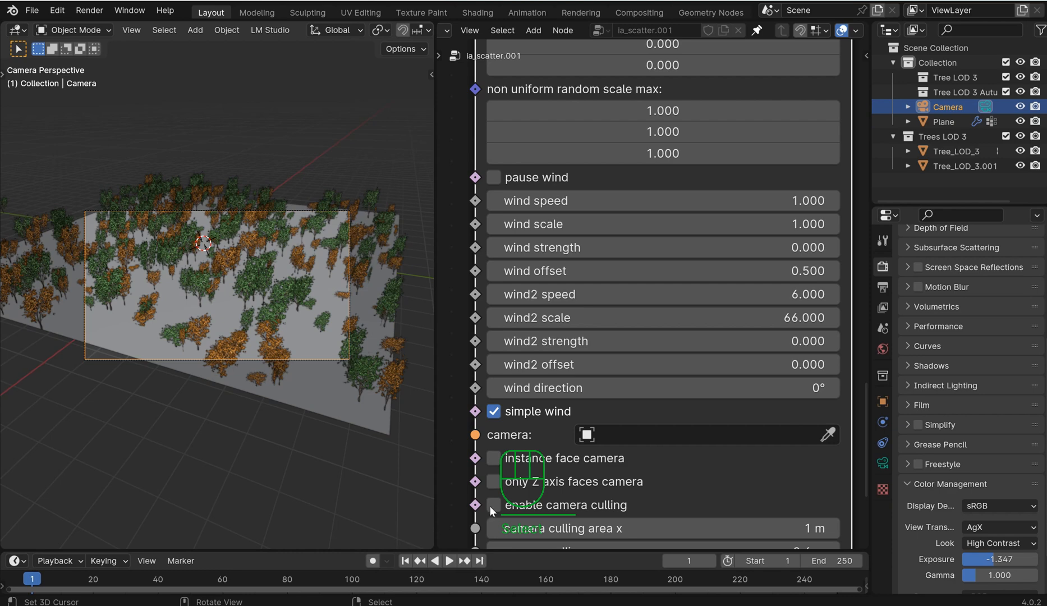
{"action": "left_click", "coordinate": [828, 434]}
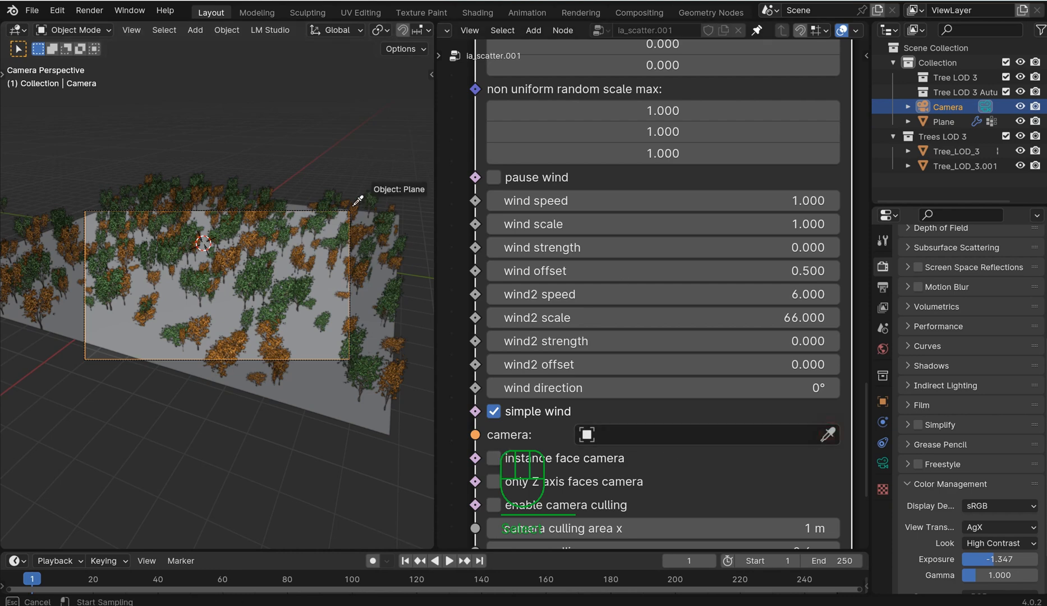
{"action": "left_click", "coordinate": [956, 106]}
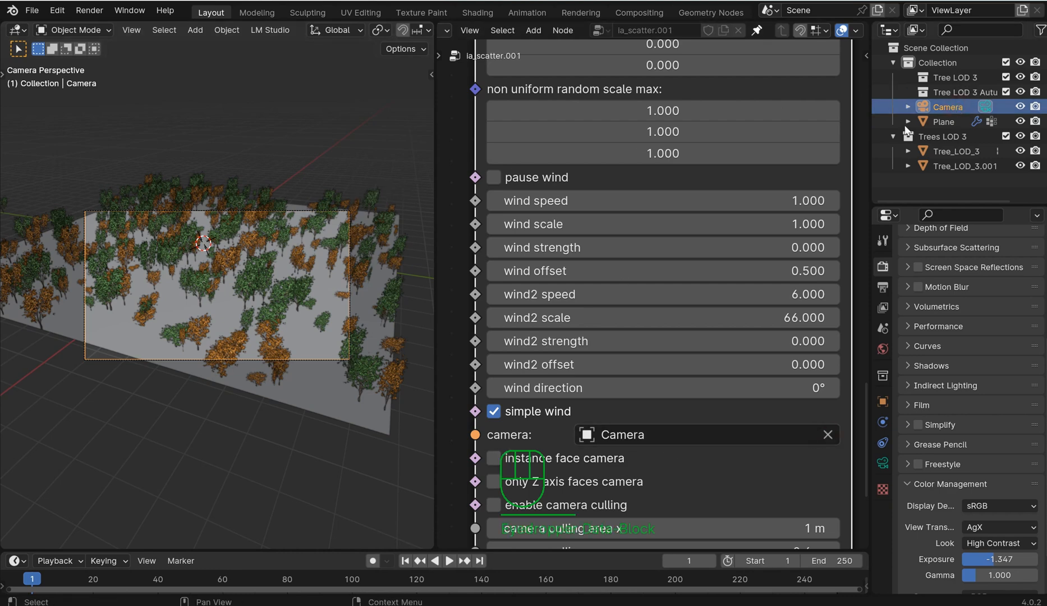
{"action": "scroll", "coordinate": [651, 331], "scroll_direction": "down", "scroll_amount": 3}
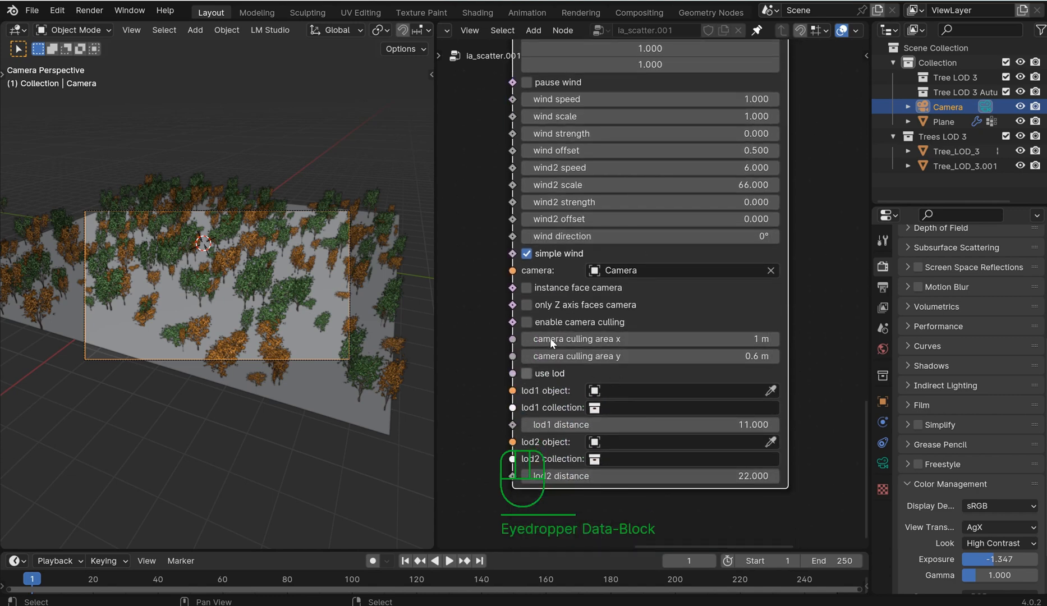
- Shift the Screencast Keys overlay horizontally by setting its X offset to 237
{"action": "key", "text": "n"}
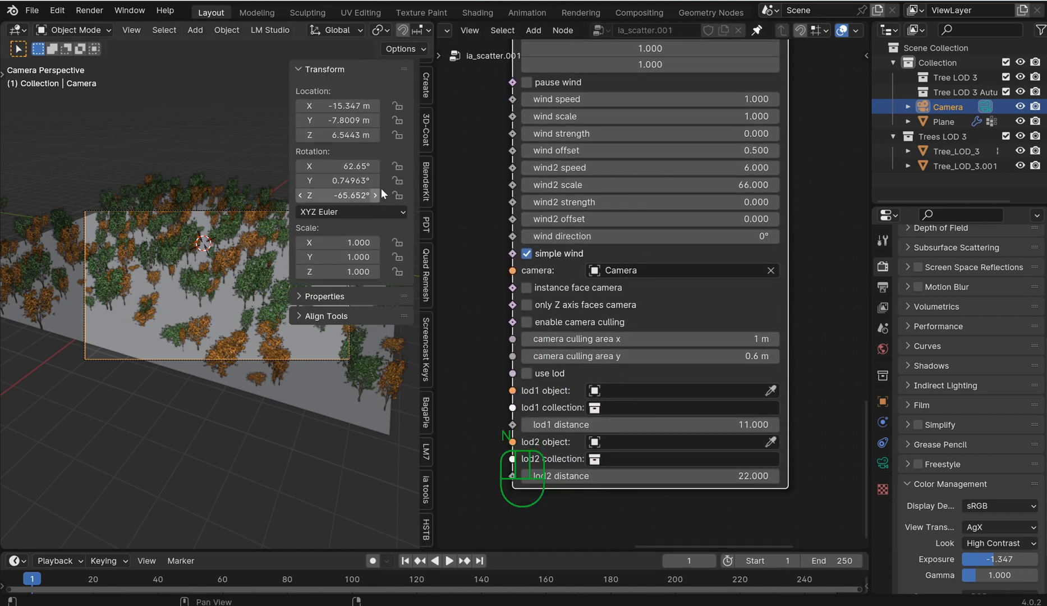
{"action": "left_click", "coordinate": [426, 336]}
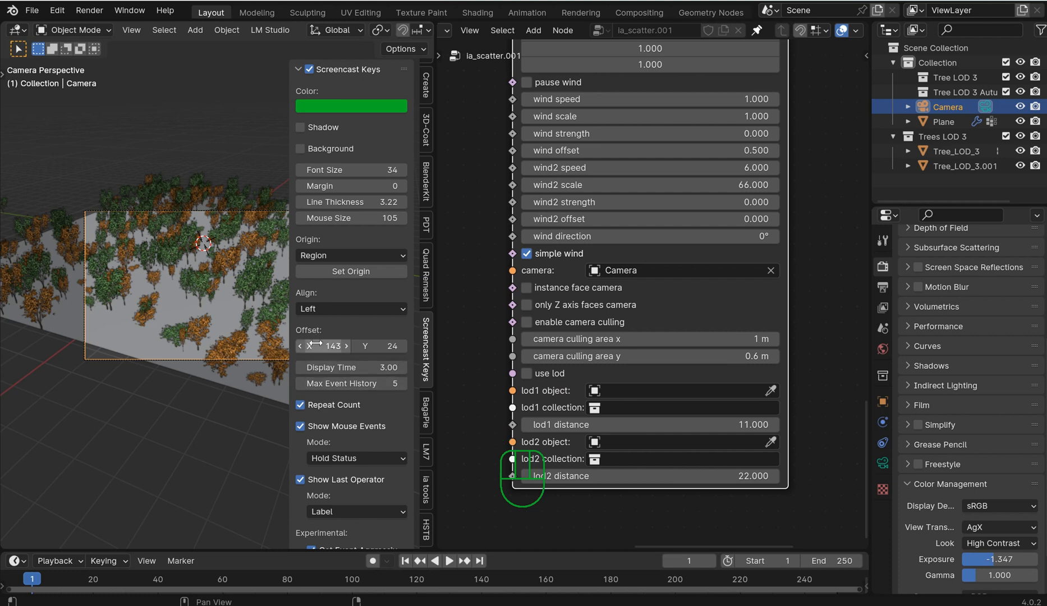
{"action": "left_click_drag", "start_coordinate": [321, 346], "coordinate": [477, 346]}
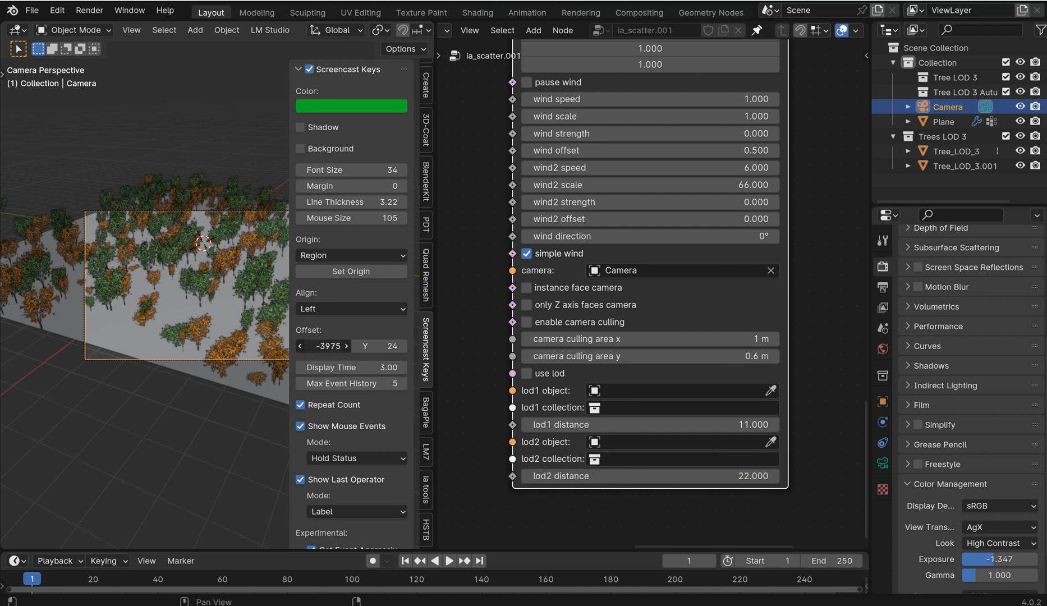
{"action": "left_click_drag", "start_coordinate": [320, 346], "coordinate": [375, 345]}
{"action": "key", "text": "n"}
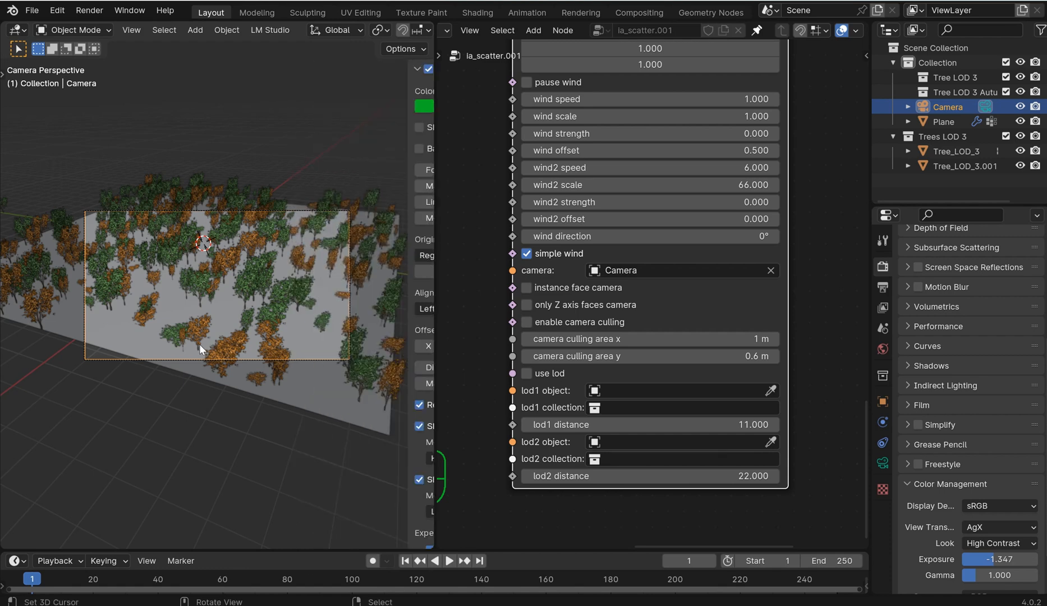
- Restart the Screencast Keys overlay in the 3D viewport and set its X offset to 76
{"action": "key", "text": "n"}
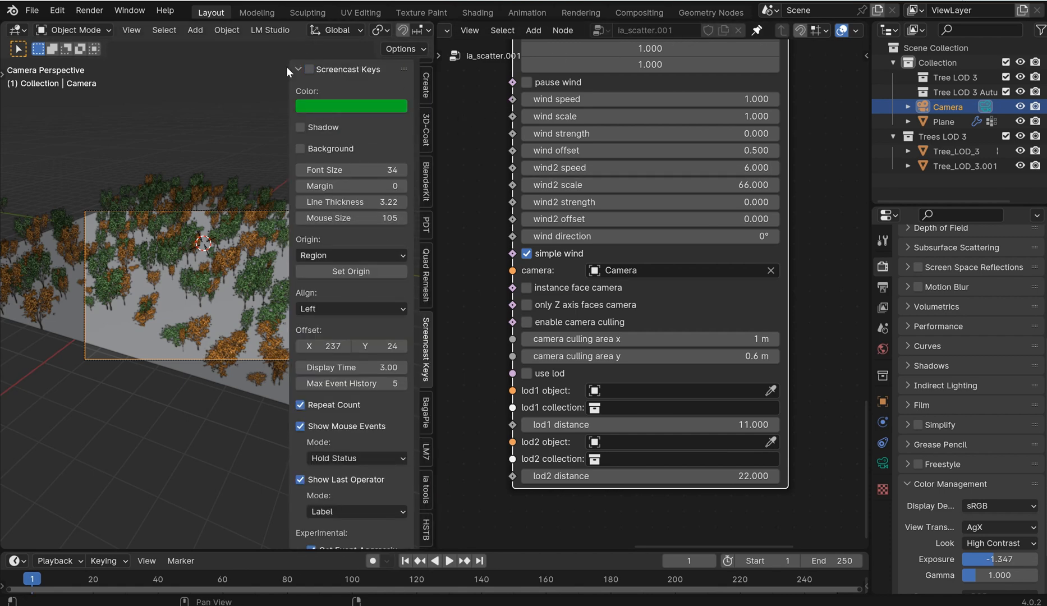
{"action": "left_click", "coordinate": [309, 69]}
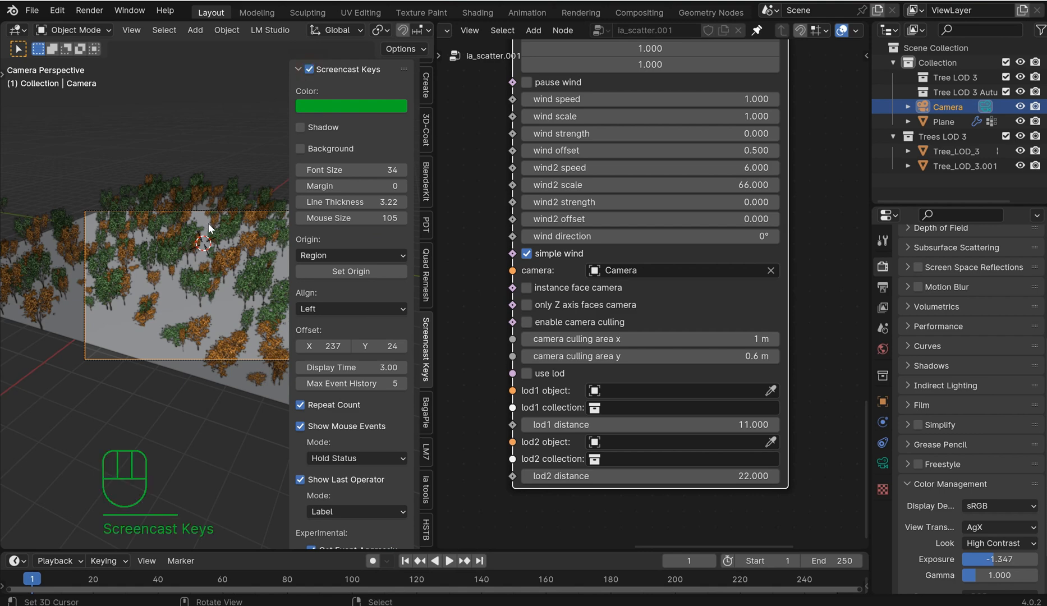
{"action": "key", "text": "n"}
{"action": "key", "text": "n"}
{"action": "left_click", "coordinate": [348, 269]}
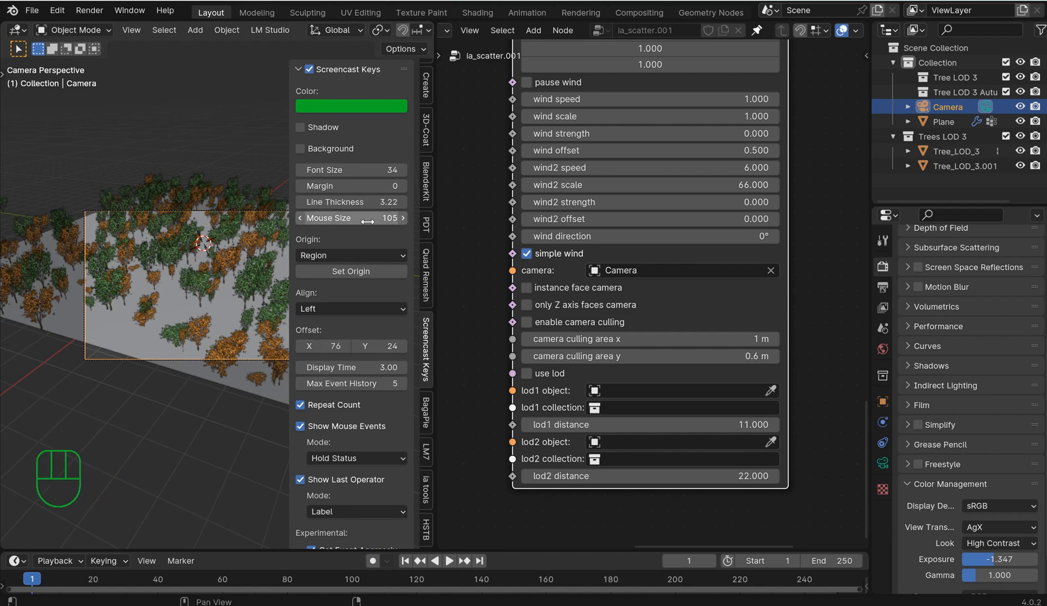
{"action": "mouse_move", "coordinate": [367, 220]}
{"action": "left_mouse_down"}
{"action": "mouse_move", "coordinate": [343, 219]}
{"action": "mouse_move", "coordinate": [359, 219]}
{"action": "left_mouse_up"}
{"action": "key", "text": "n"}
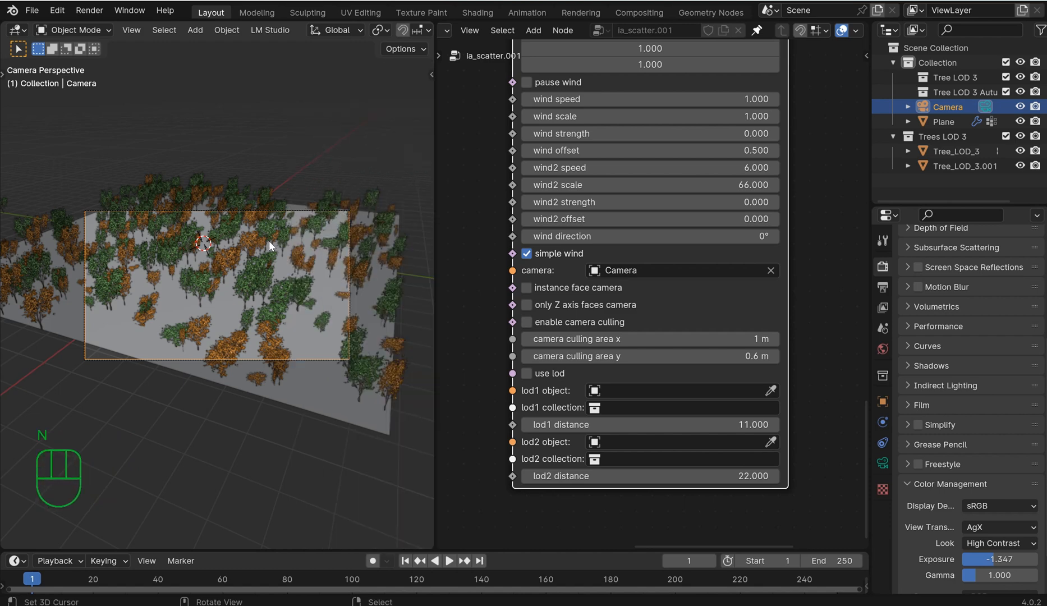
- Enable camera culling on the scatter node while viewing the forest through the camera
{"action": "middle_click_drag", "start_coordinate": [270, 241], "coordinate": [291, 278]}
{"action": "key", "text": "KP_0"}
{"action": "left_click", "coordinate": [524, 321]}
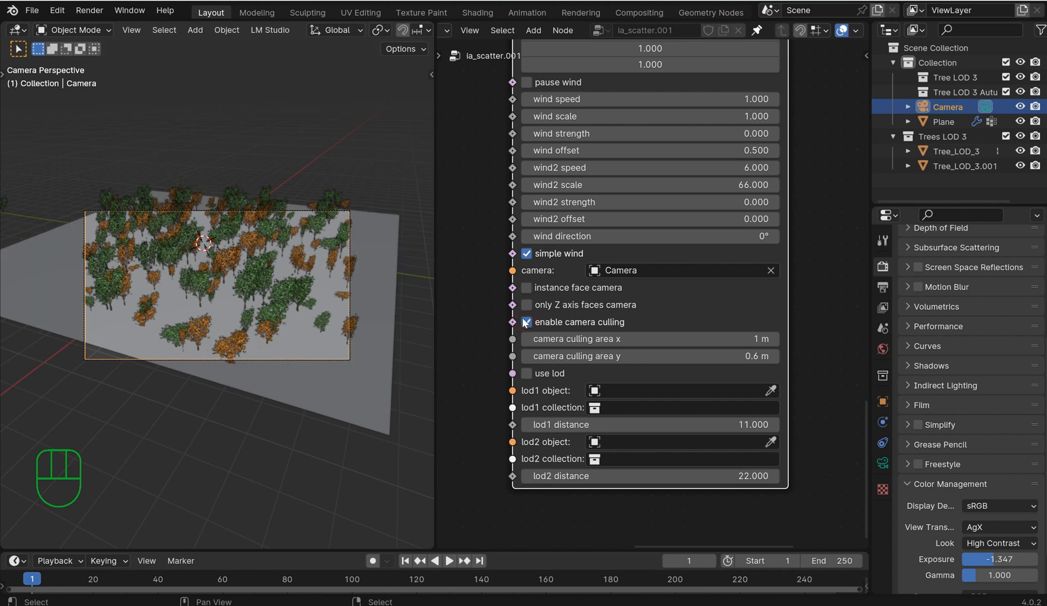
{"action": "scroll", "coordinate": [230, 192], "scroll_direction": "up", "scroll_amount": 4}
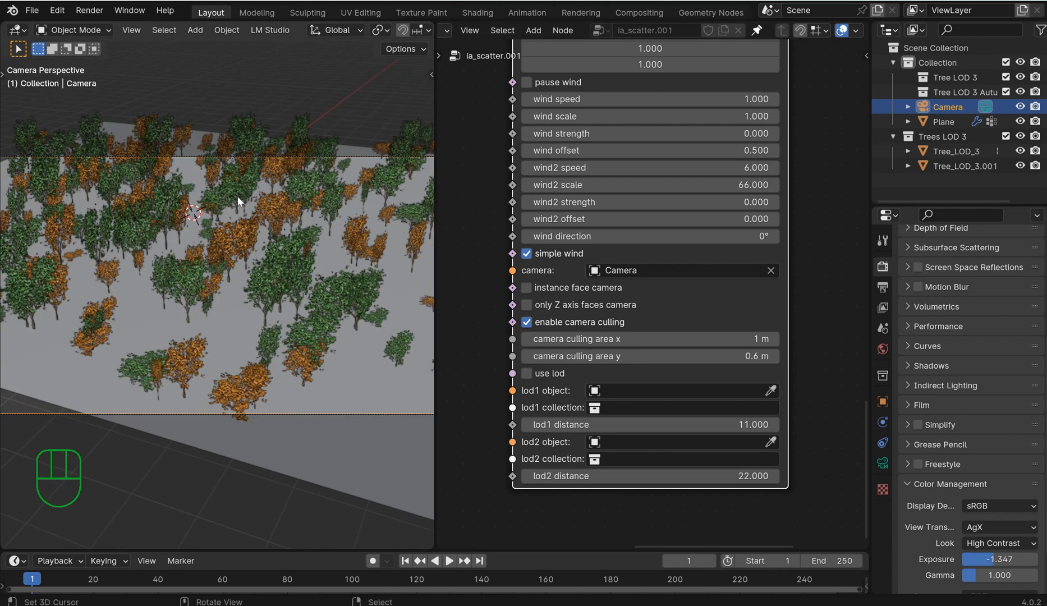
{"action": "scroll", "coordinate": [240, 200], "scroll_direction": "down", "scroll_amount": 3}
- In the camera's viewport display settings, toggle passepartout off and back on, and raise its opacity to 1.000
{"action": "left_click", "coordinate": [883, 463]}
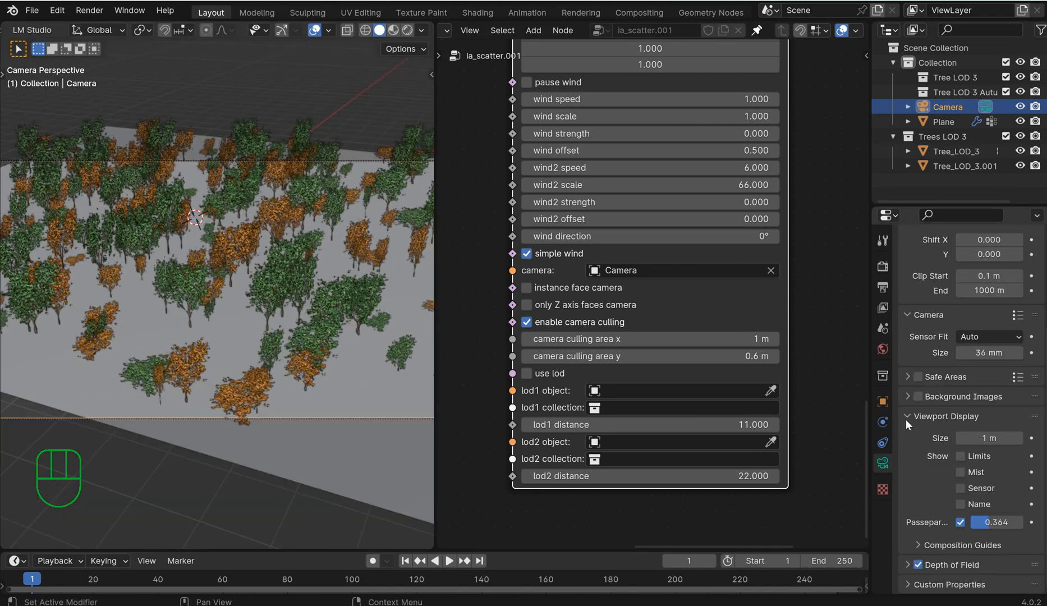
{"action": "left_click", "coordinate": [907, 416]}
{"action": "left_click", "coordinate": [910, 282]}
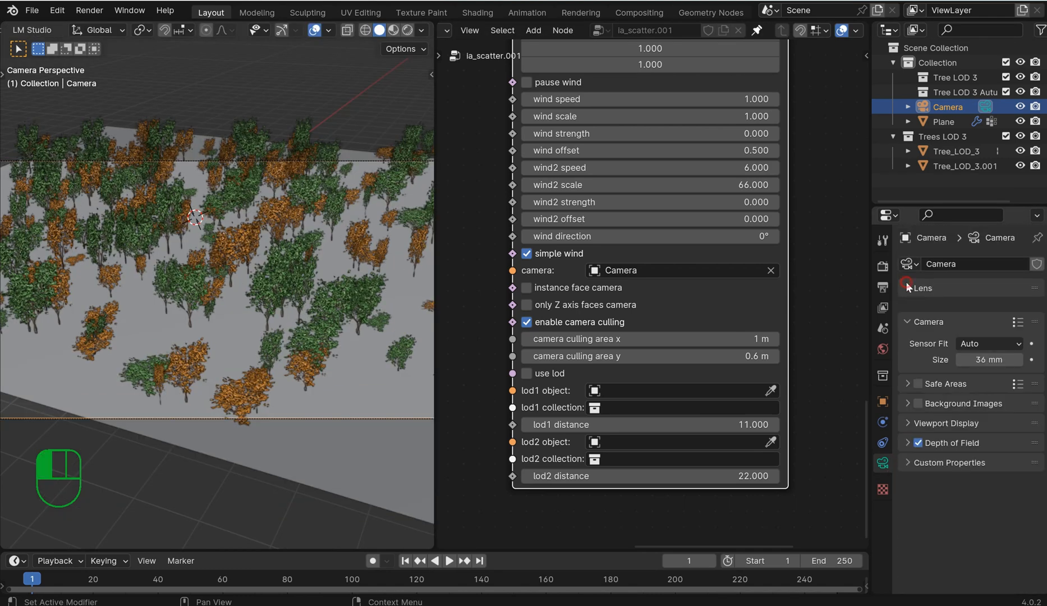
{"action": "left_click", "coordinate": [905, 308]}
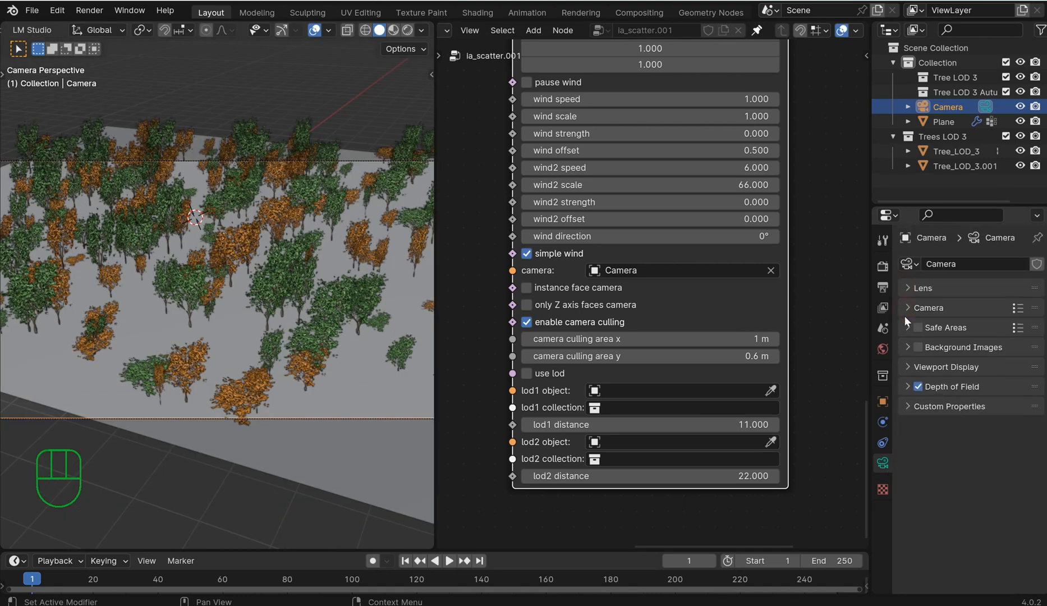
{"action": "left_click", "coordinate": [908, 367]}
{"action": "left_click", "coordinate": [960, 473]}
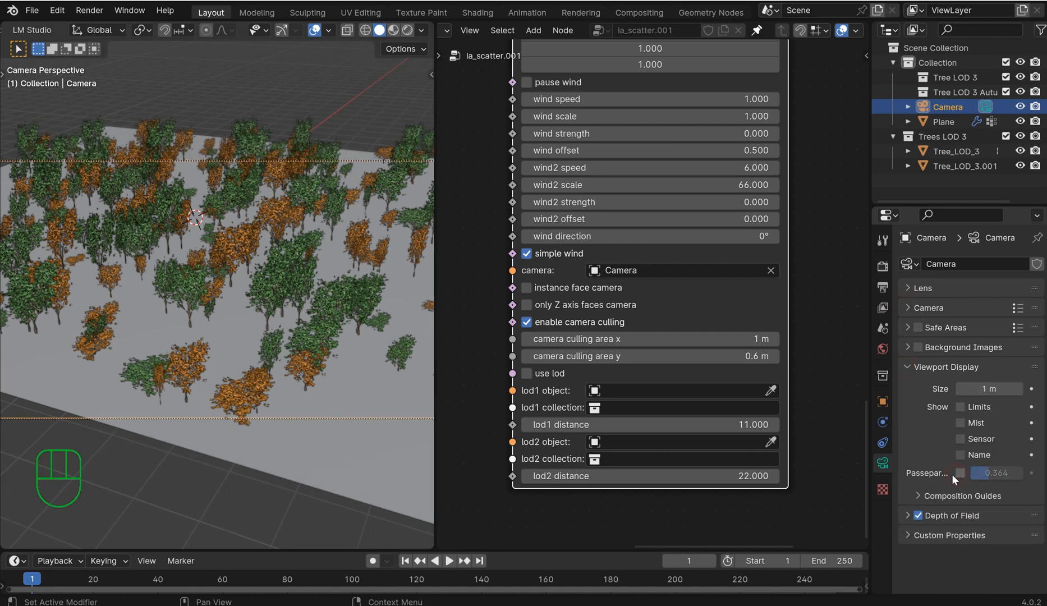
{"action": "left_click_drag", "start_coordinate": [872, 474], "coordinate": [901, 478]}
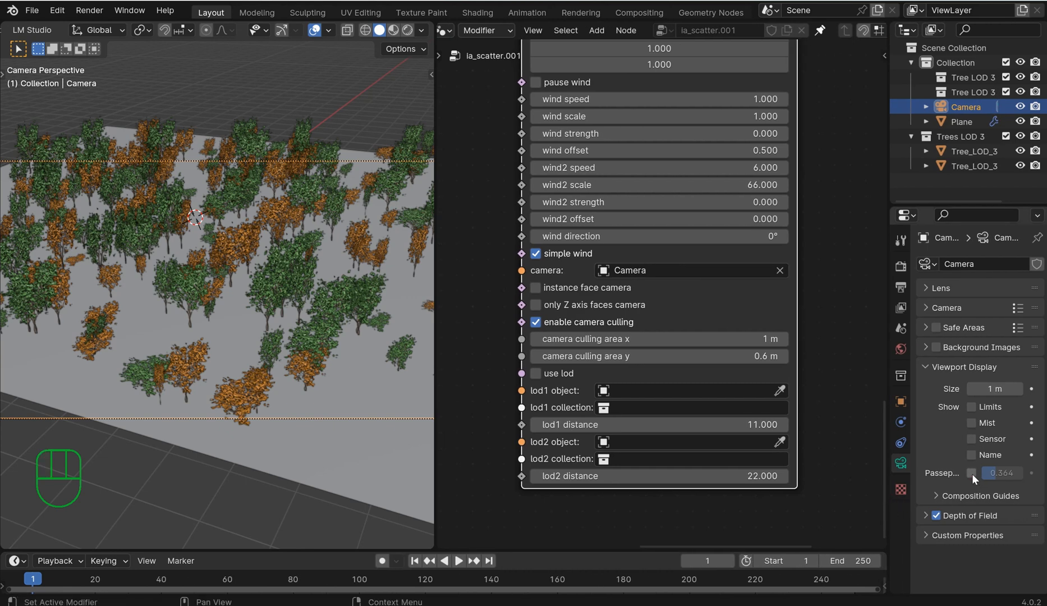
{"action": "left_click", "coordinate": [971, 473]}
{"action": "left_click_drag", "start_coordinate": [988, 478], "coordinate": [1027, 478]}
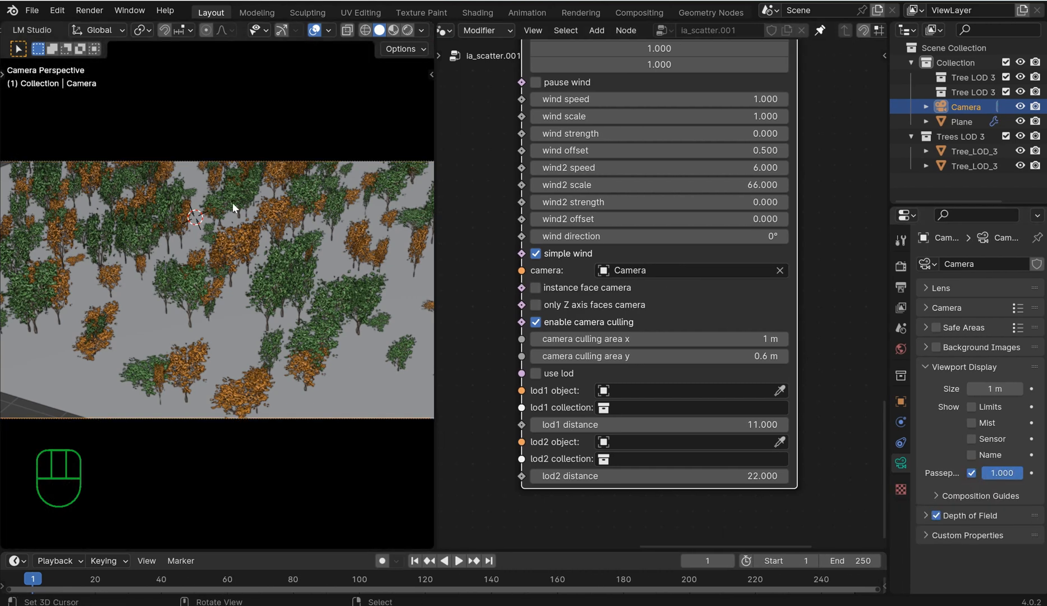
- Move the camera to frame the trees over the plane and set the passepartout opacity to 0.981
{"action": "scroll", "coordinate": [241, 206], "scroll_direction": "down", "scroll_amount": 3}
{"action": "middle_click_drag", "start_coordinate": [284, 215], "coordinate": [275, 245], "text": "shift"}
{"action": "scroll", "coordinate": [303, 203], "scroll_direction": "up", "scroll_amount": 3}
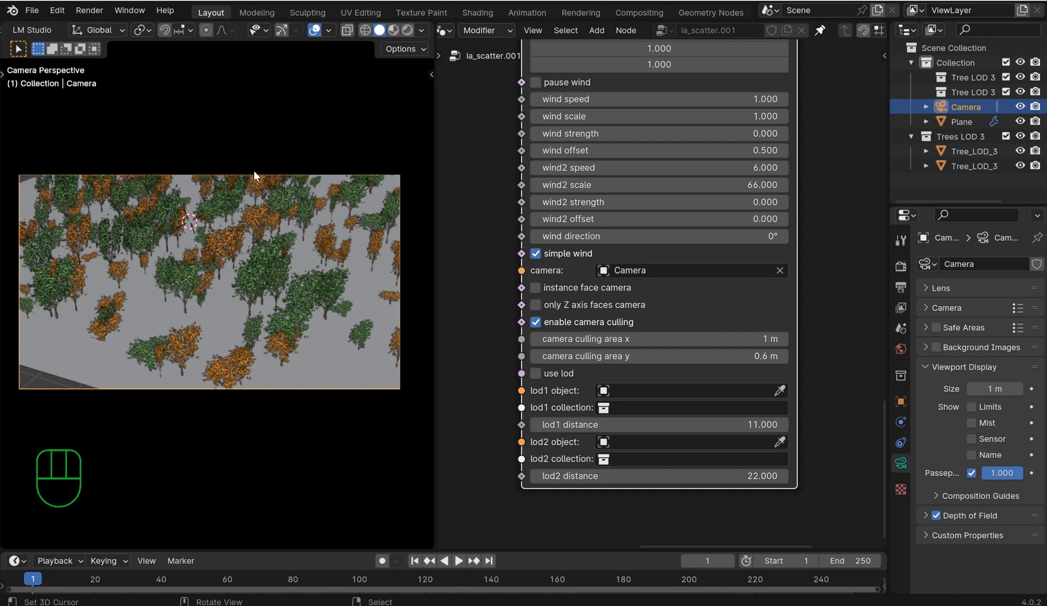
{"action": "key", "text": "g"}
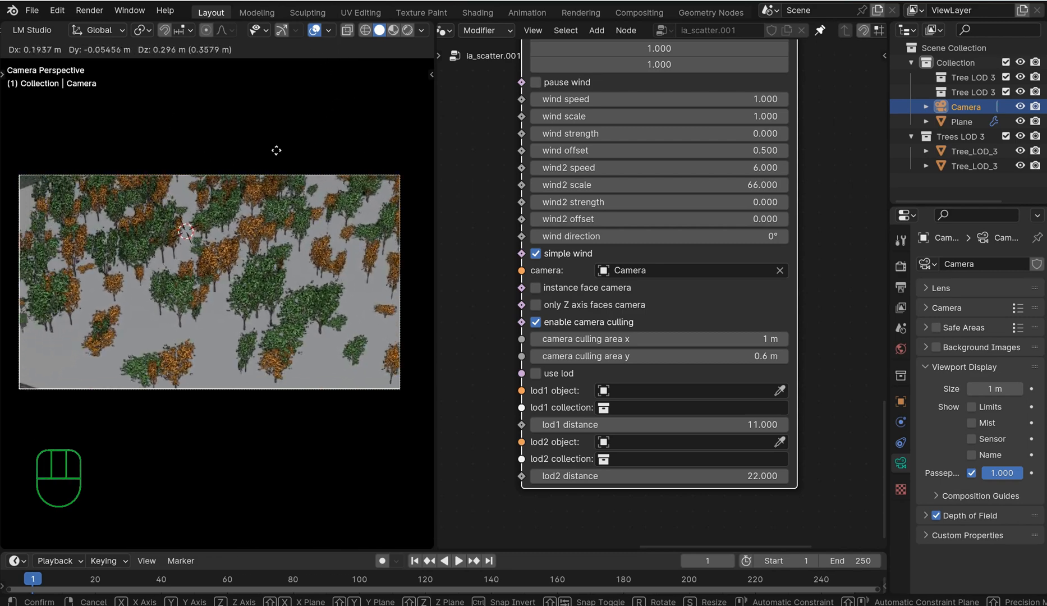
{"action": "left_click", "coordinate": [334, 170]}
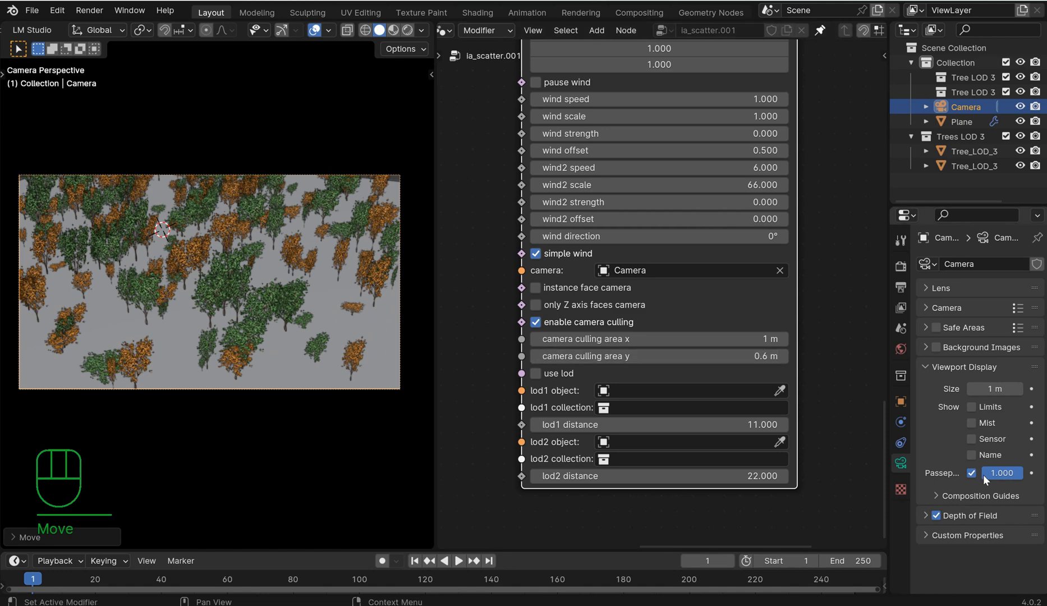
{"action": "left_click_drag", "start_coordinate": [1022, 473], "coordinate": [1022, 473]}
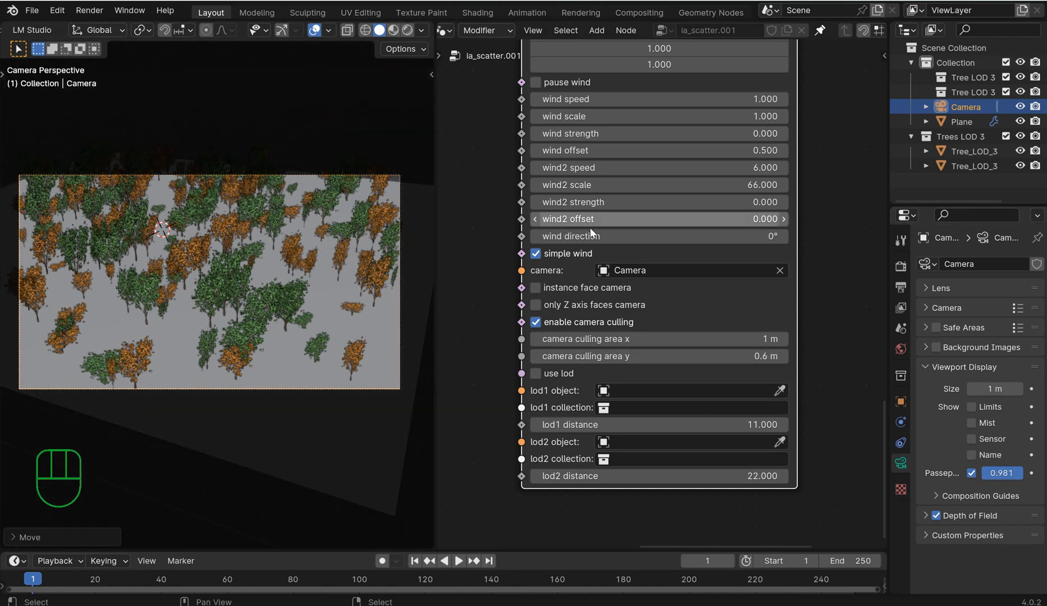
- Align the camera to a lower, closer view among the trees and move it to adjust the framing
{"action": "middle_click_drag", "start_coordinate": [591, 226], "coordinate": [598, 274]}
{"action": "scroll", "coordinate": [601, 276], "scroll_direction": "up", "scroll_amount": 1}
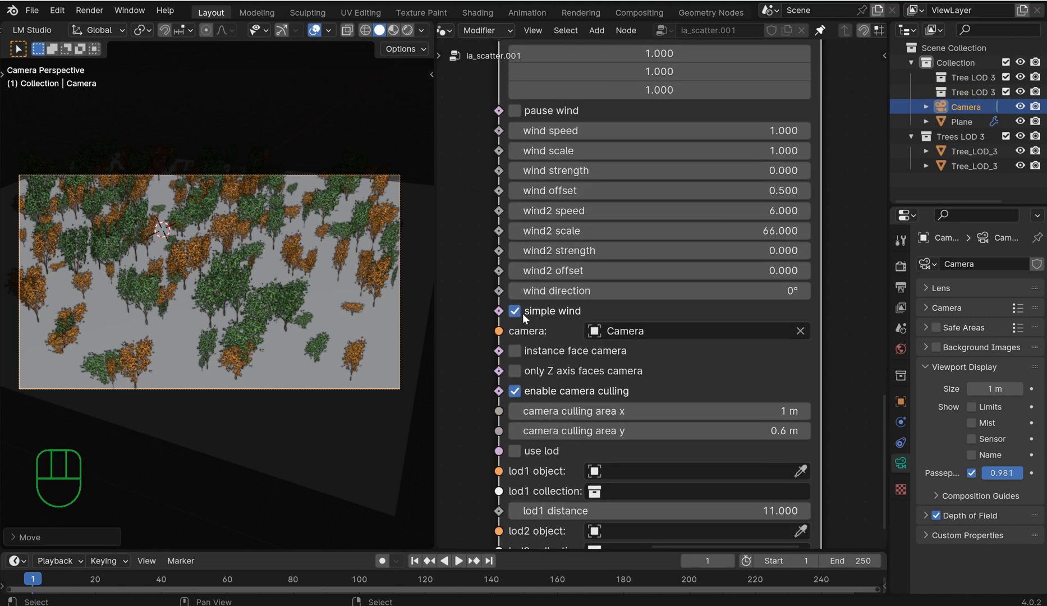
{"action": "middle_click_drag", "start_coordinate": [627, 335], "coordinate": [641, 393]}
{"action": "scroll", "coordinate": [551, 324], "scroll_direction": "up", "scroll_amount": 1}
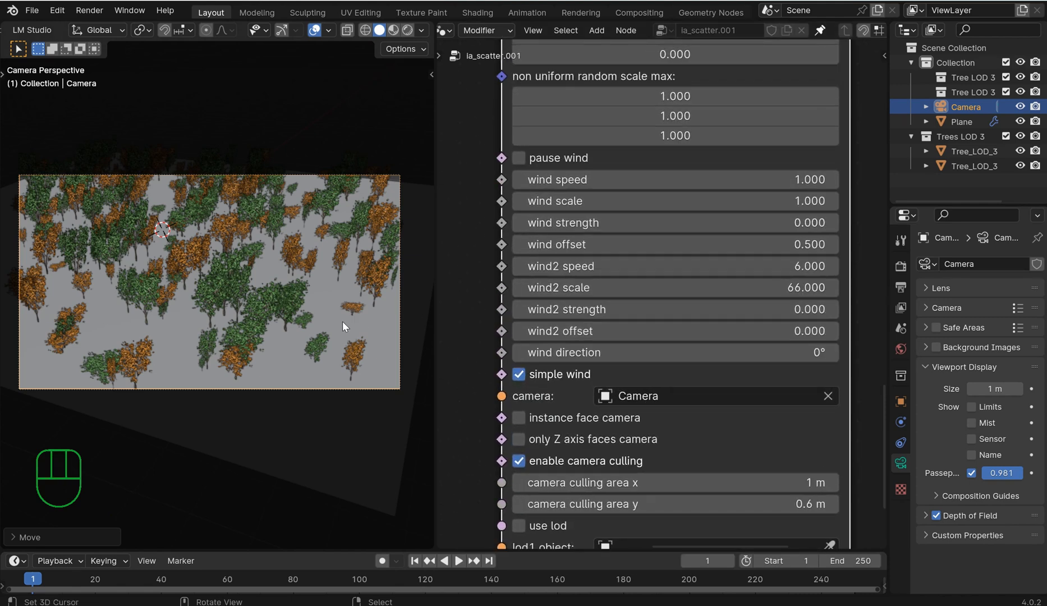
{"action": "mouse_move", "coordinate": [342, 320]}
{"action": "middle_mouse_down"}
{"action": "mouse_move", "coordinate": [336, 279]}
{"action": "mouse_move", "coordinate": [300, 214]}
{"action": "mouse_move", "coordinate": [313, 308]}
{"action": "mouse_move", "coordinate": [333, 312]}
{"action": "middle_mouse_up"}
{"action": "middle_click_drag", "start_coordinate": [322, 271], "coordinate": [317, 276], "text": "ctrl"}
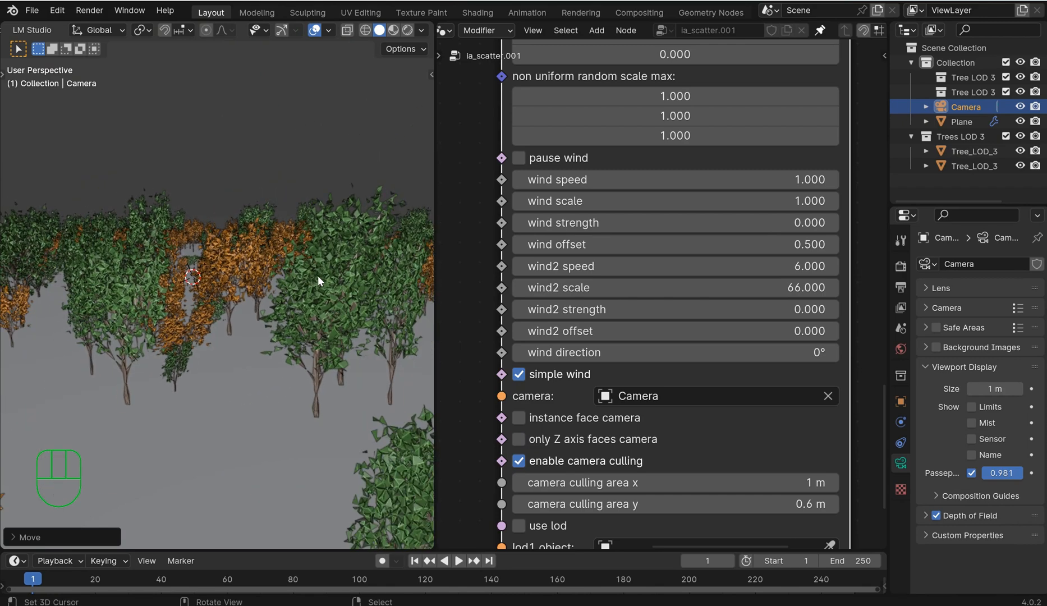
{"action": "key", "text": "ctrl+alt+KP_0"}
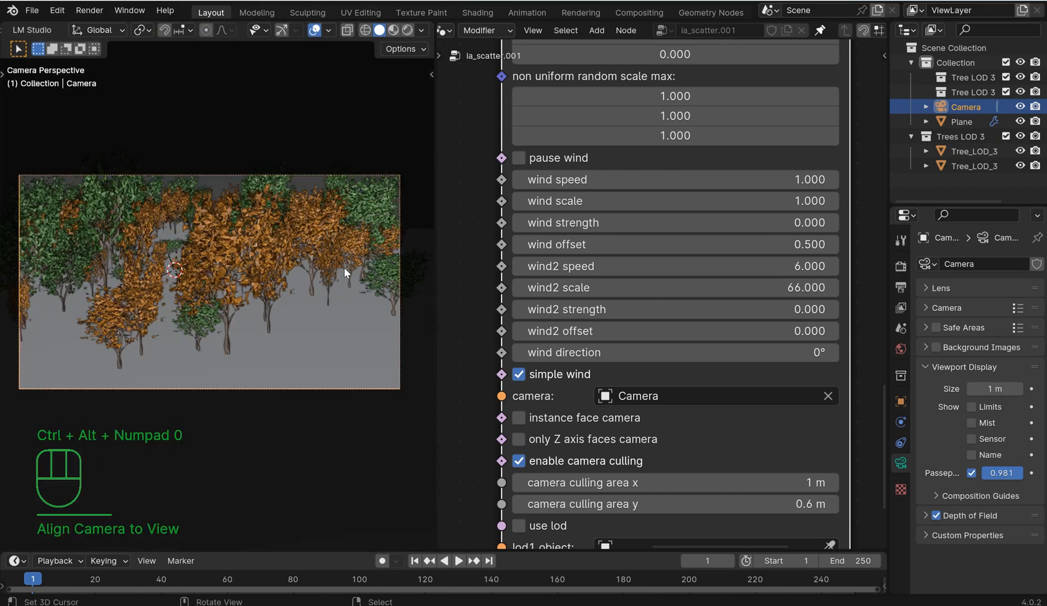
{"action": "key", "text": "g"}
{"action": "left_click", "coordinate": [359, 303]}
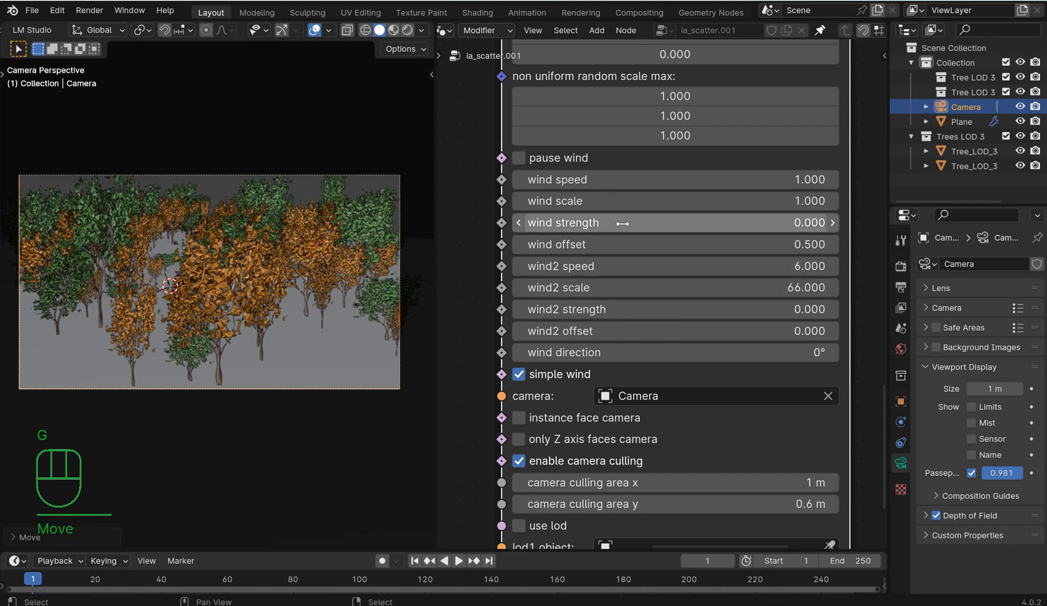
- Set wind strength to 8.400, wind offset to 0.600, wind2 strength to 14.300, wind2 offset to 0.100 and wind direction to 156° on the scatter node
{"action": "left_click_drag", "start_coordinate": [622, 223], "coordinate": [652, 246]}
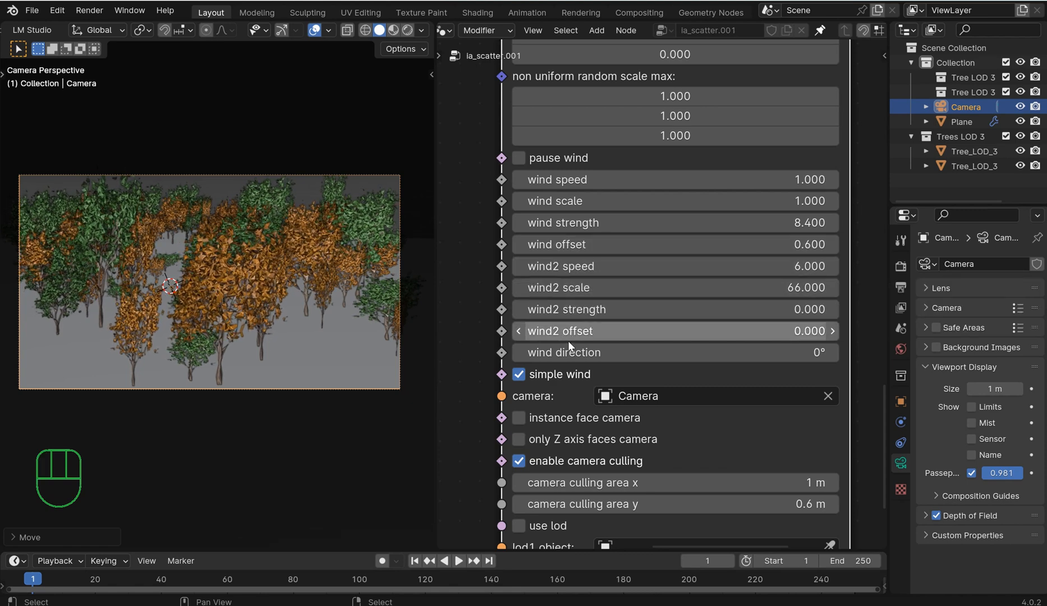
{"action": "left_click_drag", "start_coordinate": [645, 310], "coordinate": [735, 309]}
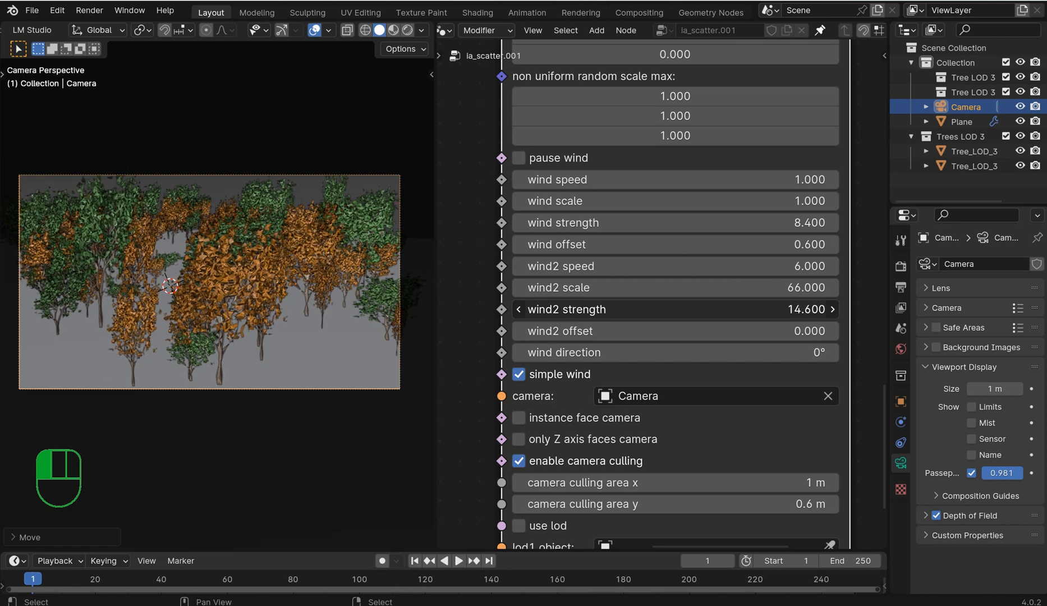
{"action": "left_click_drag", "start_coordinate": [685, 309], "coordinate": [661, 309]}
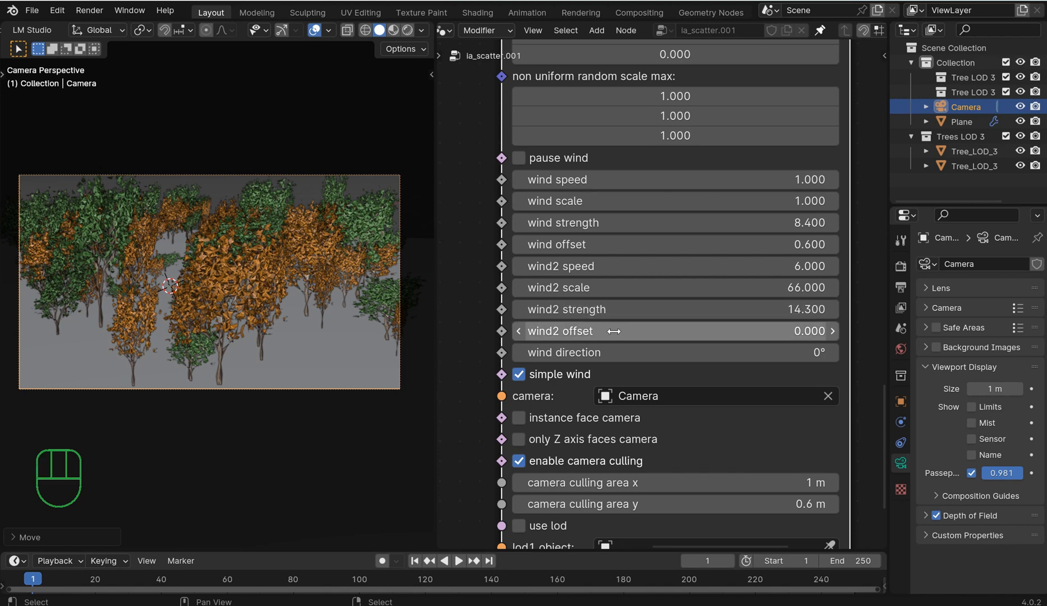
{"action": "mouse_move", "coordinate": [612, 330]}
{"action": "left_mouse_down"}
{"action": "mouse_move", "coordinate": [624, 330]}
{"action": "mouse_move", "coordinate": [614, 331]}
{"action": "left_mouse_up"}
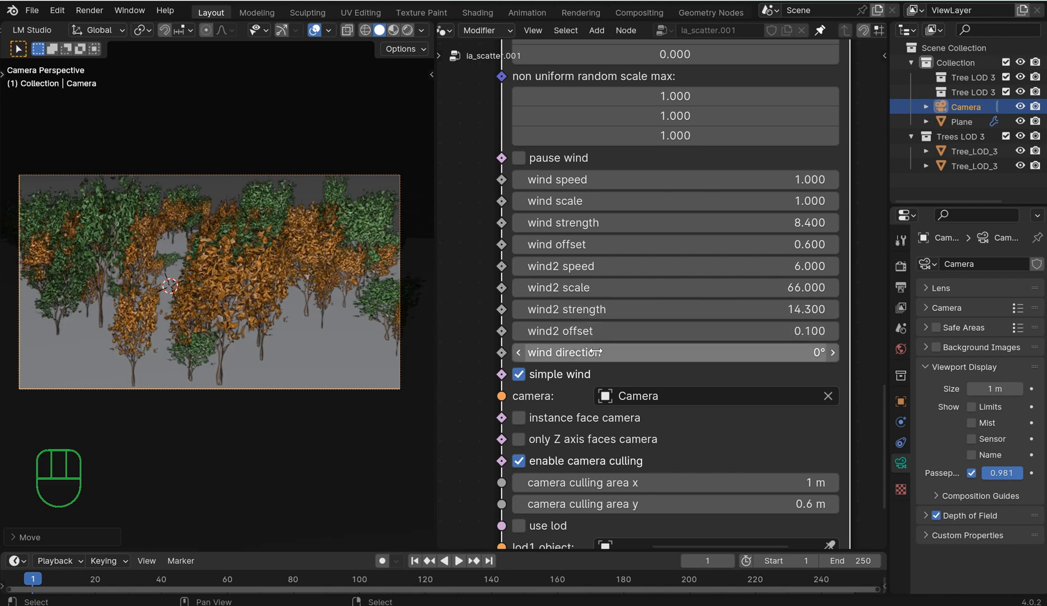
{"action": "left_click_drag", "start_coordinate": [605, 352], "coordinate": [693, 351]}
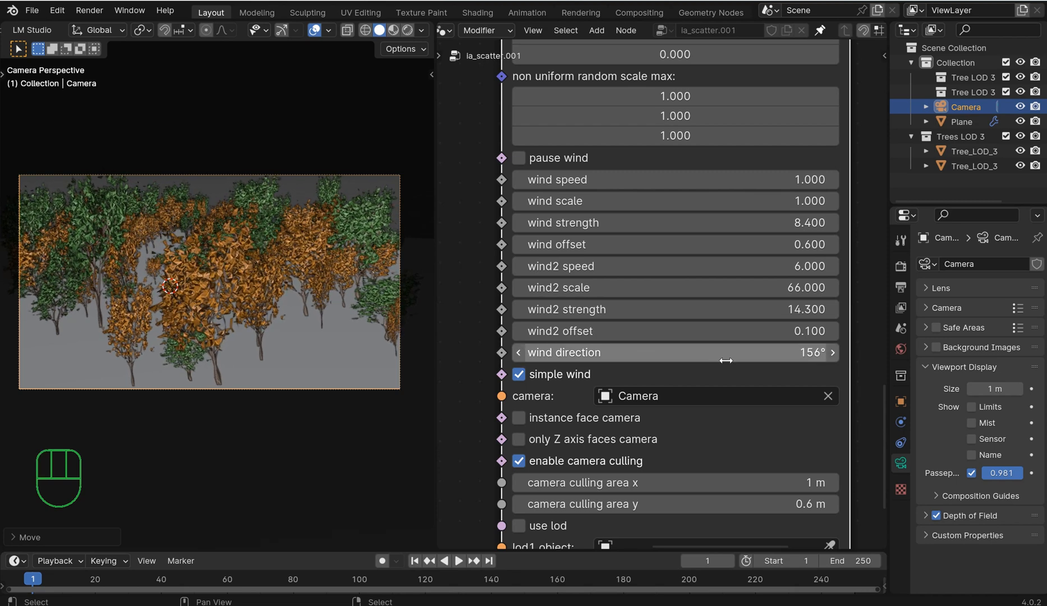
- Assign a Nishita Sky Texture to the world background color and switch the viewport to rendered shading
{"action": "left_click", "coordinate": [900, 349]}
{"action": "left_click", "coordinate": [973, 354]}
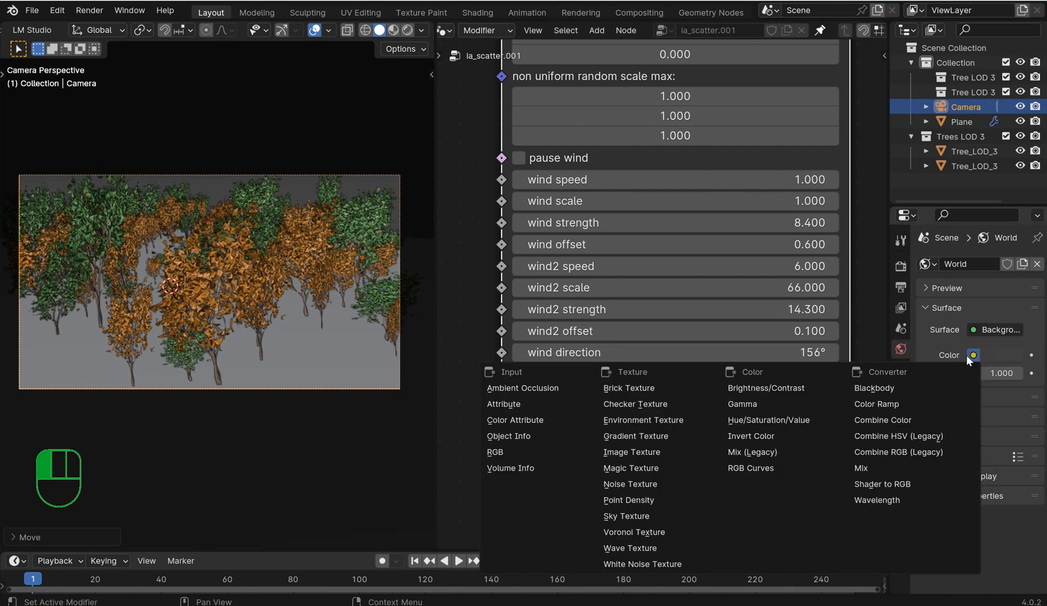
{"action": "left_click", "coordinate": [646, 519]}
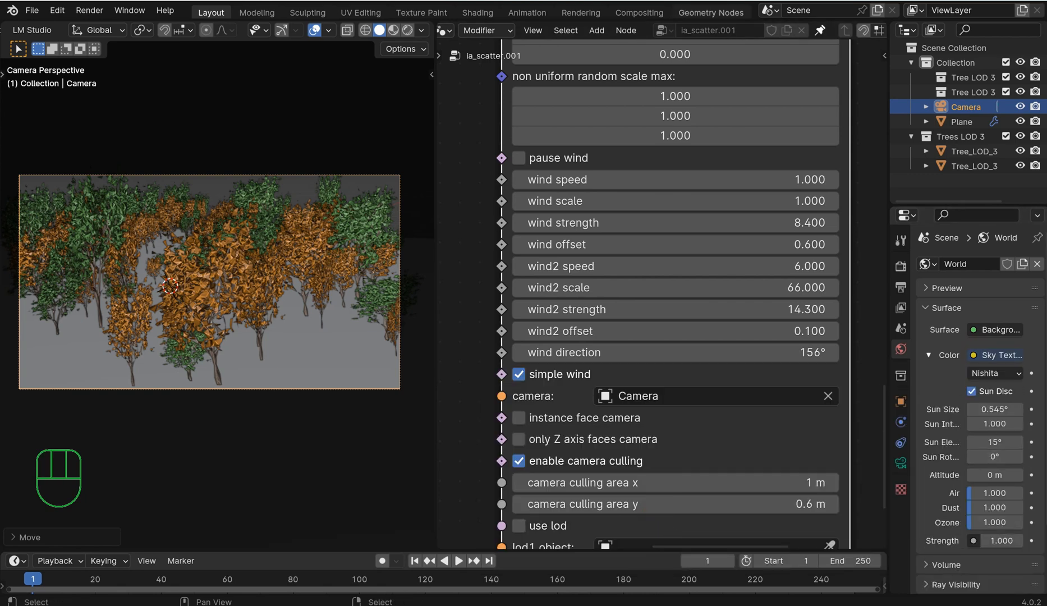
{"action": "left_click", "coordinate": [407, 31]}
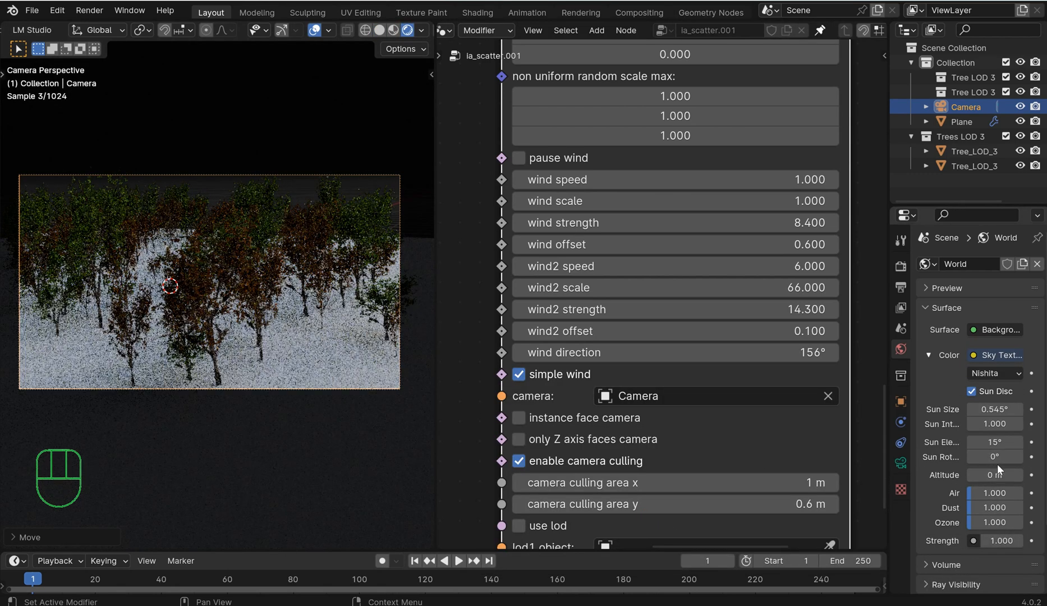
- Set the sky's sun rotation to 90.6° and enable Scene World lighting in the rendered viewport
{"action": "left_click_drag", "start_coordinate": [991, 457], "coordinate": [991, 457]}
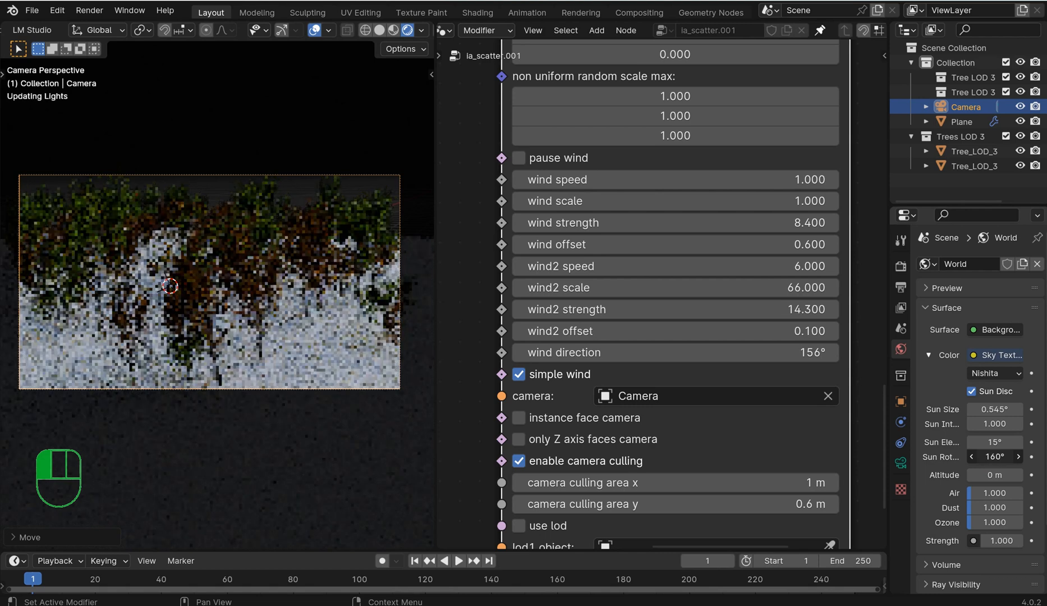
{"action": "left_click_drag", "start_coordinate": [991, 457], "coordinate": [991, 456]}
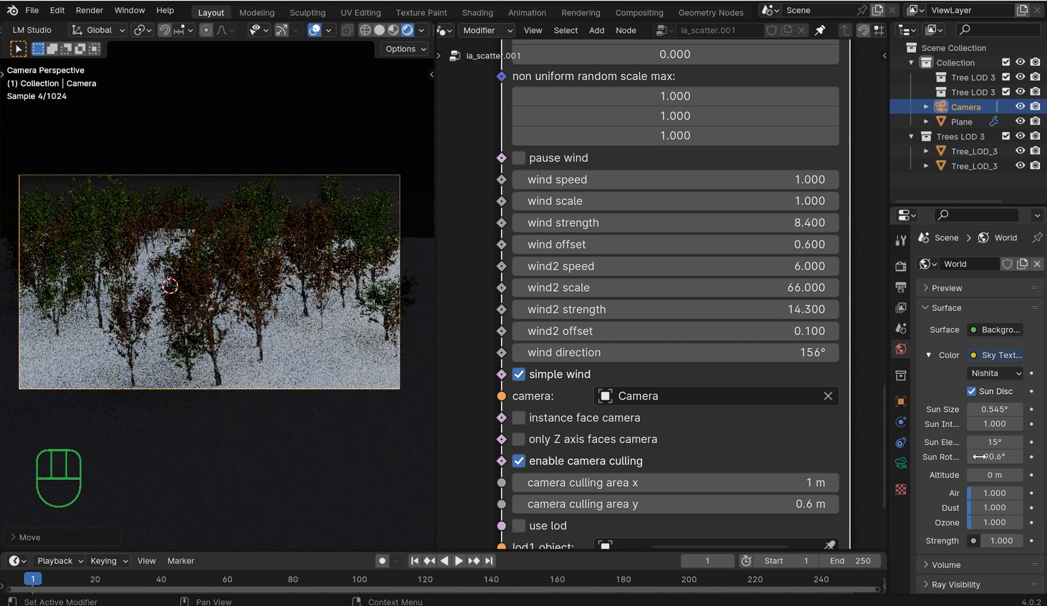
{"action": "left_click", "coordinate": [900, 266]}
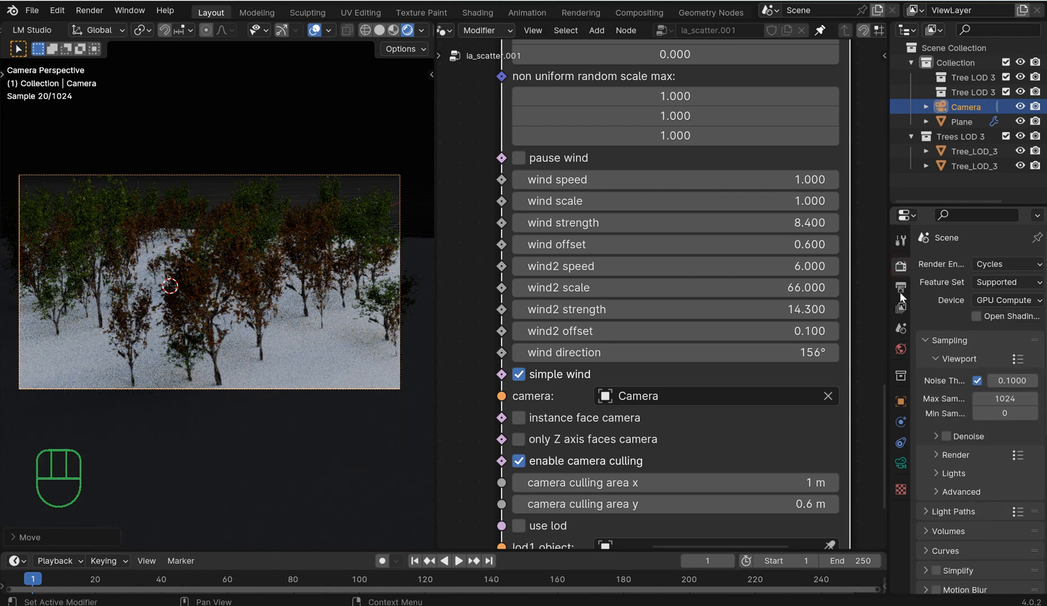
{"action": "left_click", "coordinate": [901, 349]}
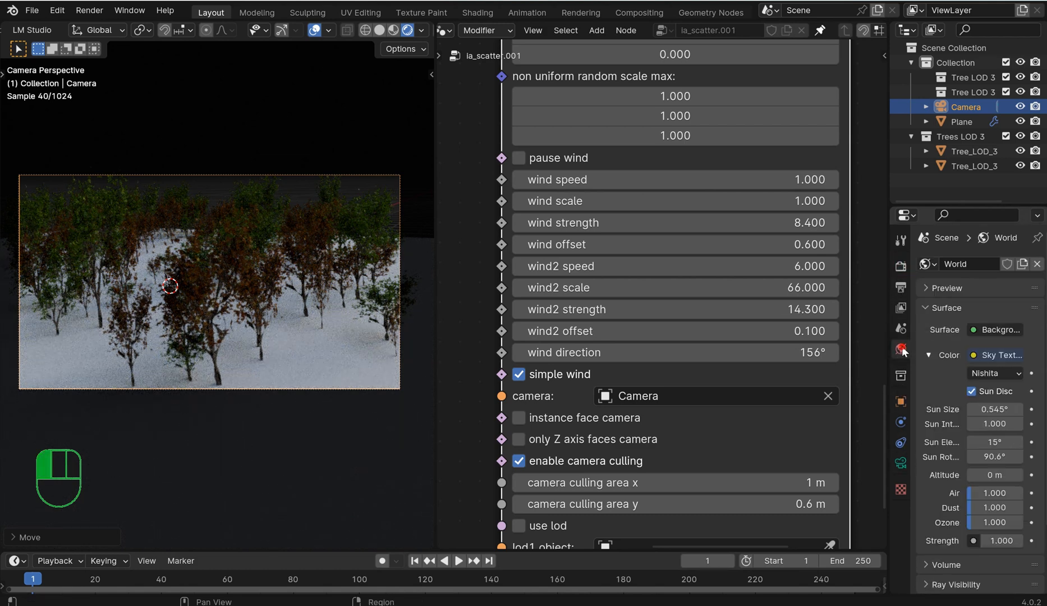
{"action": "left_click", "coordinate": [418, 29]}
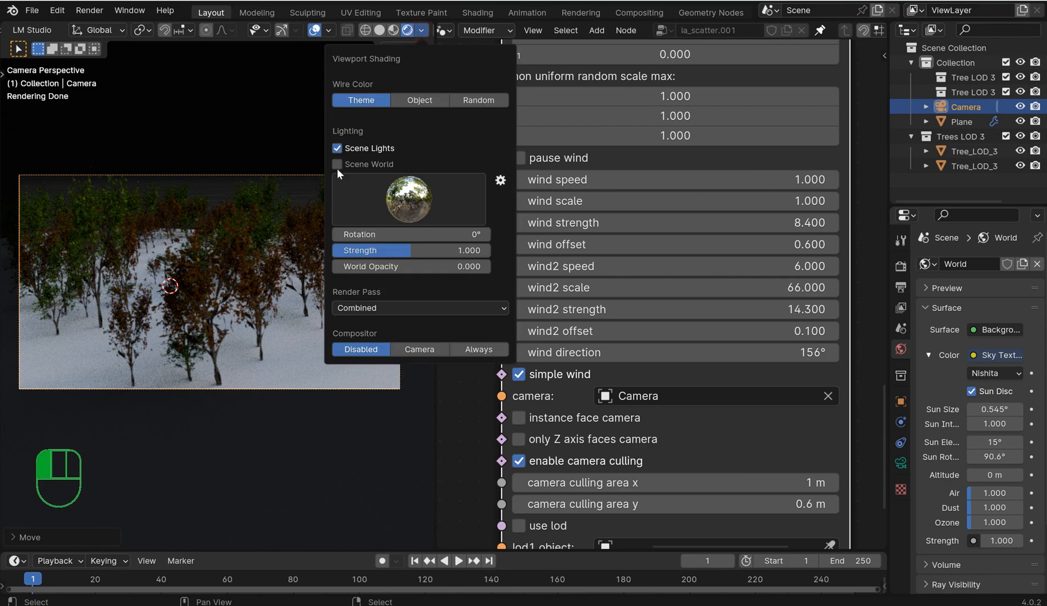
{"action": "left_click", "coordinate": [338, 164]}
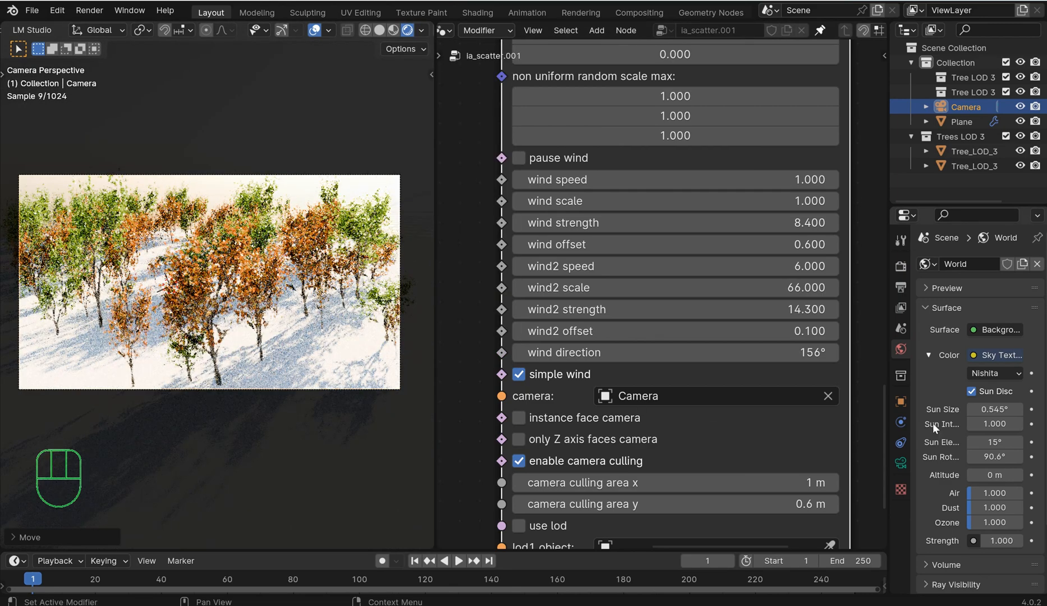
- Lower the color management exposure to -4.292 in the render settings
{"action": "left_click", "coordinate": [900, 266]}
{"action": "scroll", "coordinate": [974, 505], "scroll_direction": "down", "scroll_amount": 8}
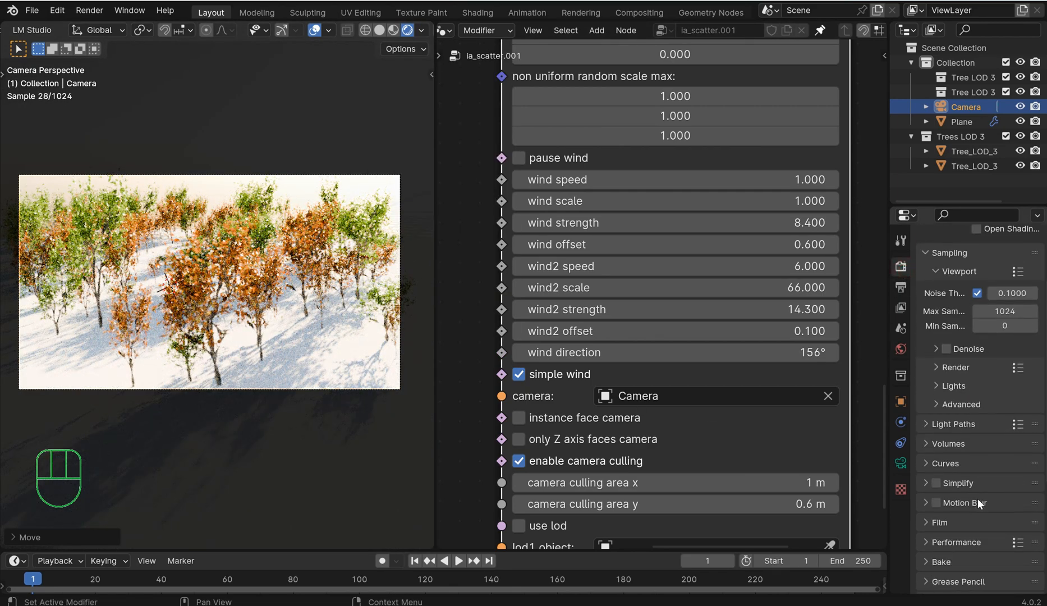
{"action": "left_click_drag", "start_coordinate": [1002, 508], "coordinate": [968, 507]}
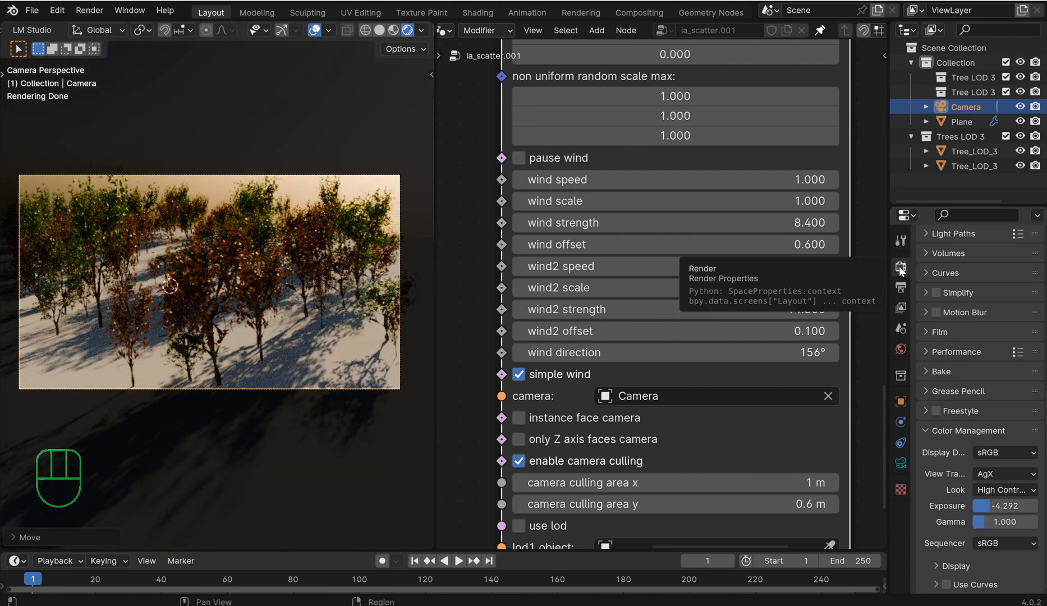
- Set the world sky's sun rotation to -22.8° and its sun elevation to 7°
{"action": "left_click", "coordinate": [901, 347]}
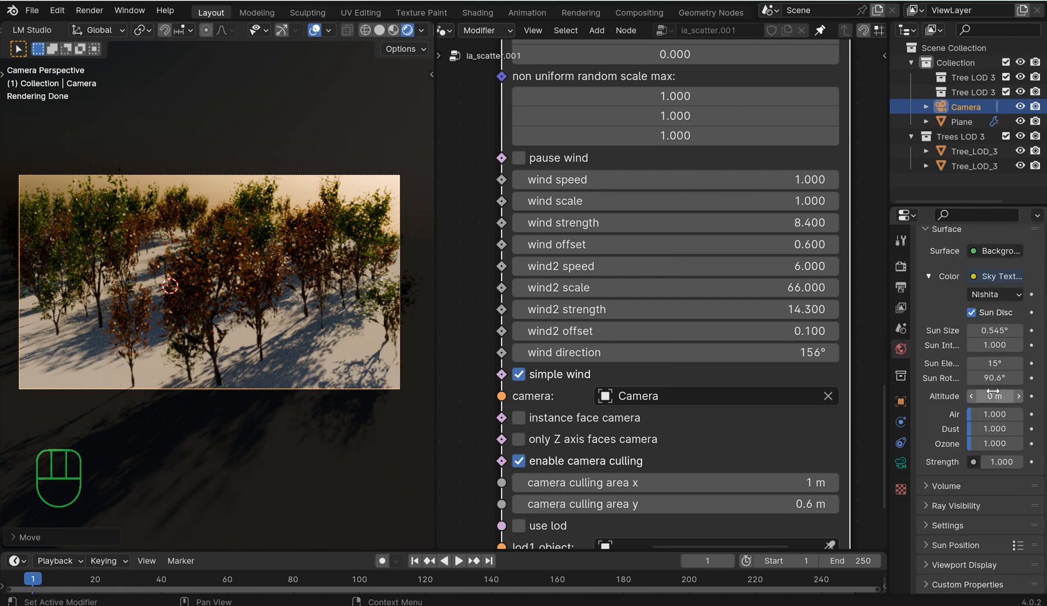
{"action": "left_click_drag", "start_coordinate": [995, 377], "coordinate": [954, 378]}
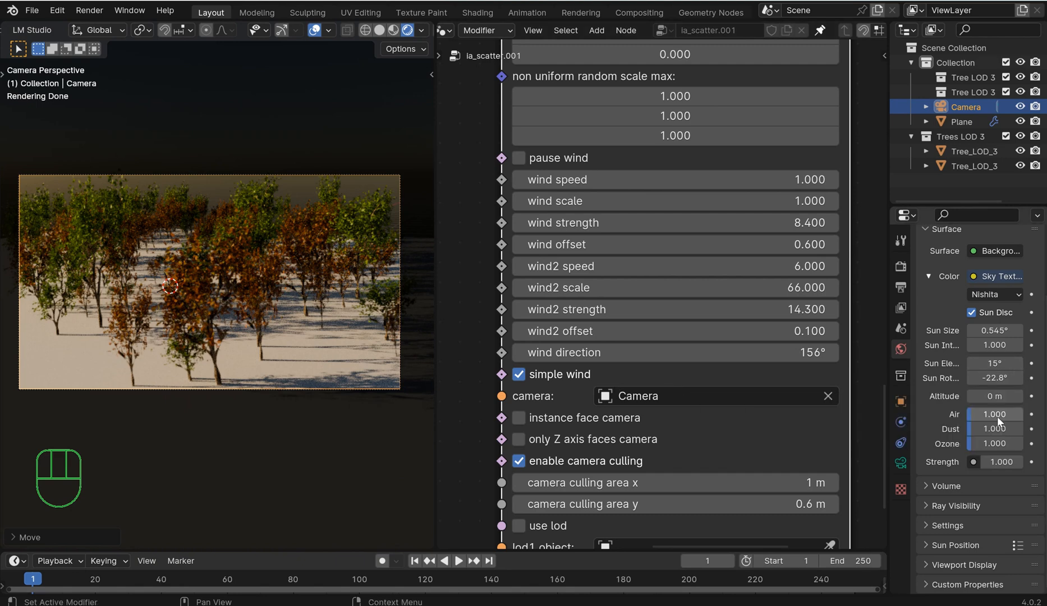
{"action": "left_click", "coordinate": [992, 363]}
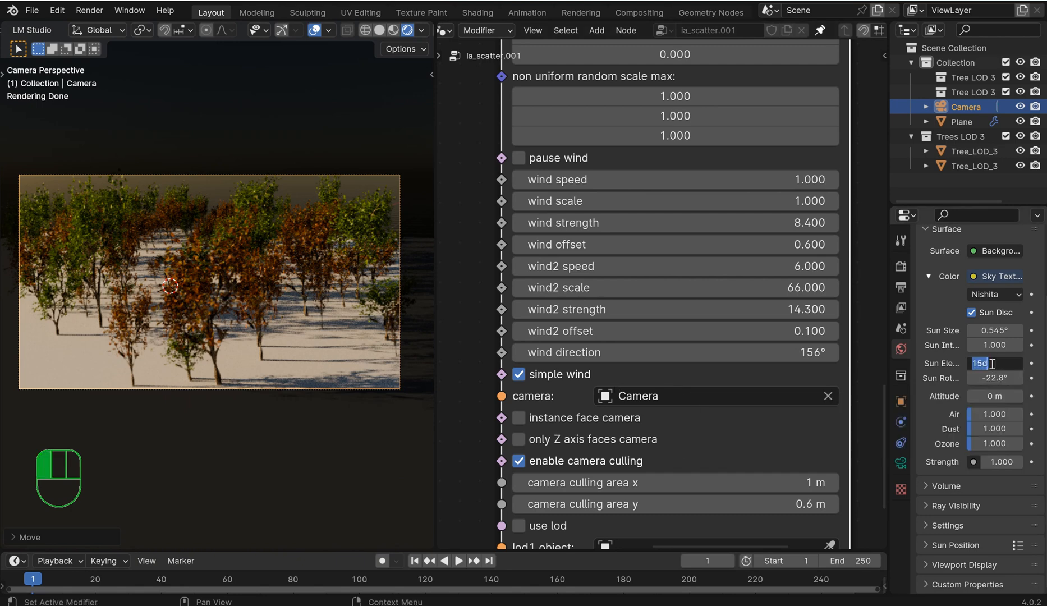
{"action": "type", "text": "7"}
{"action": "key", "text": "Return"}
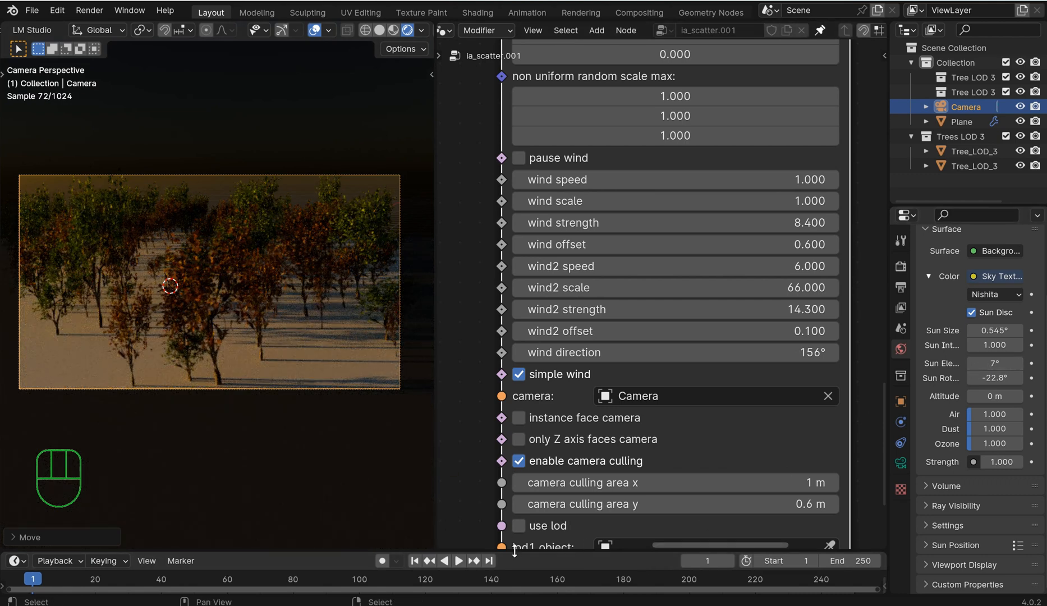
- Enlarge the timeline area and change it into a Shader Editor showing the World nodes
{"action": "left_click_drag", "start_coordinate": [515, 550], "coordinate": [554, 360]}
{"action": "left_click", "coordinate": [19, 370]}
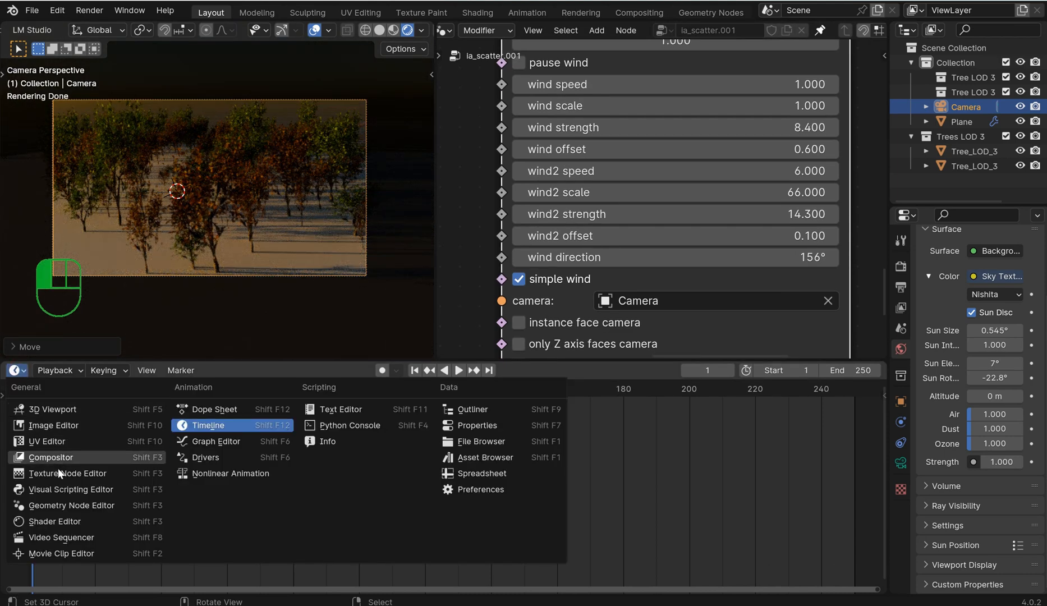
{"action": "left_click", "coordinate": [60, 522]}
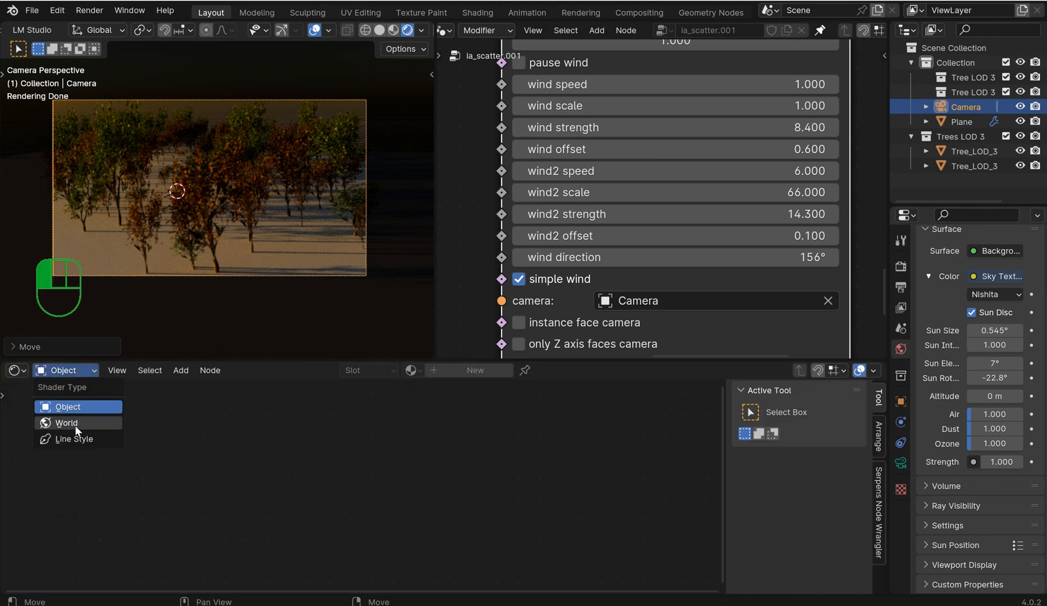
{"action": "left_click", "coordinate": [69, 423]}
{"action": "scroll", "coordinate": [357, 476], "scroll_direction": "up", "scroll_amount": 6}
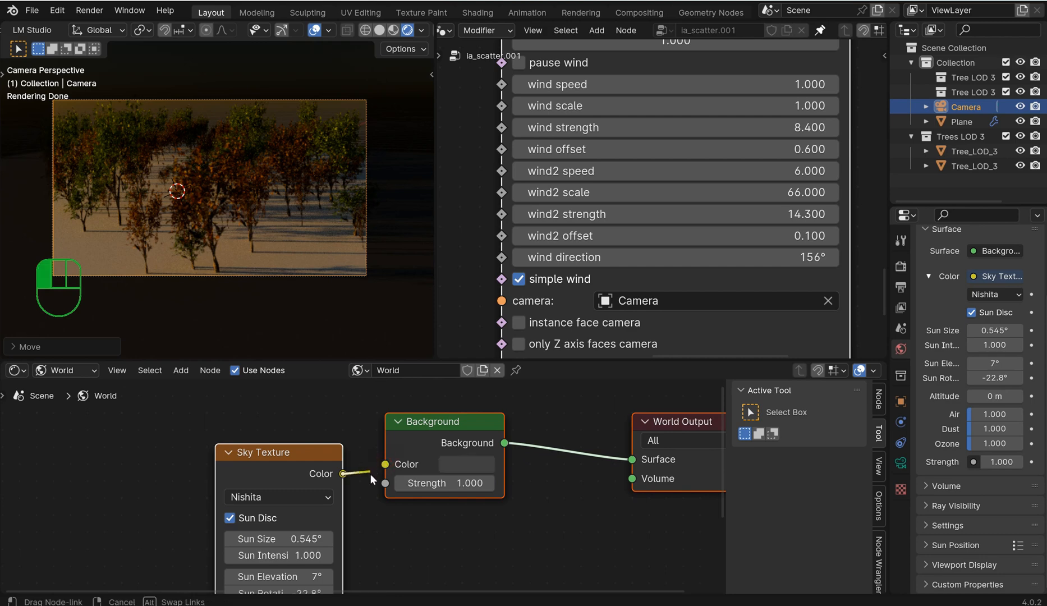
- Reconnect the Sky Texture color to the Background node's Strength and move the Sky Texture node lower
{"action": "left_click_drag", "start_coordinate": [369, 474], "coordinate": [384, 482]}
{"action": "left_click_drag", "start_coordinate": [296, 450], "coordinate": [274, 532]}
{"action": "left_click", "coordinate": [293, 474]}
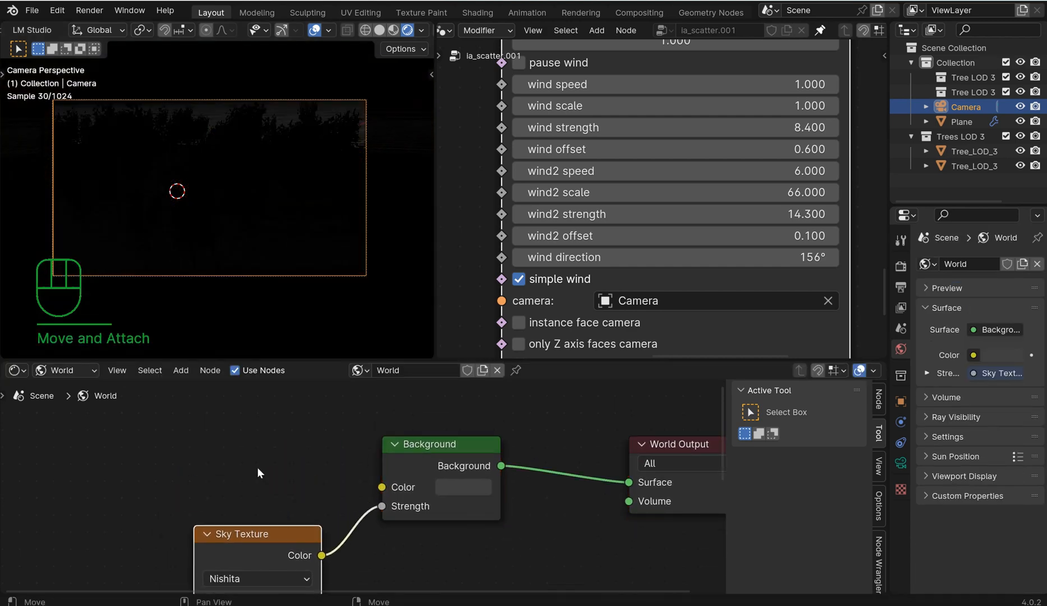
- Add a Blackbody node above the Sky Texture and connect it to the Background node's Color
{"action": "key", "text": "shift+a"}
{"action": "type", "text": "black"}
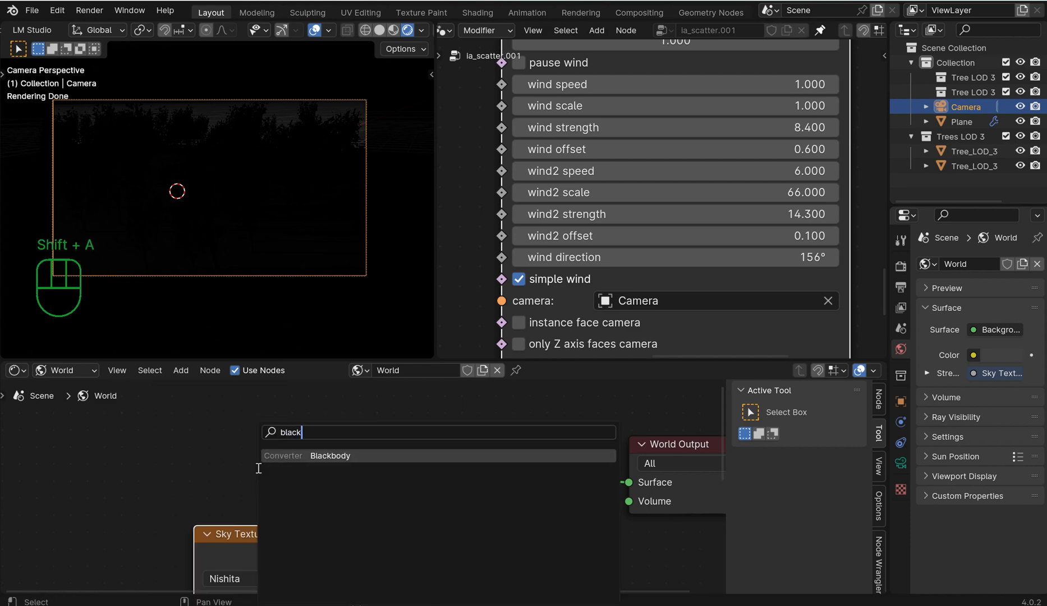
{"action": "key", "text": "Return"}
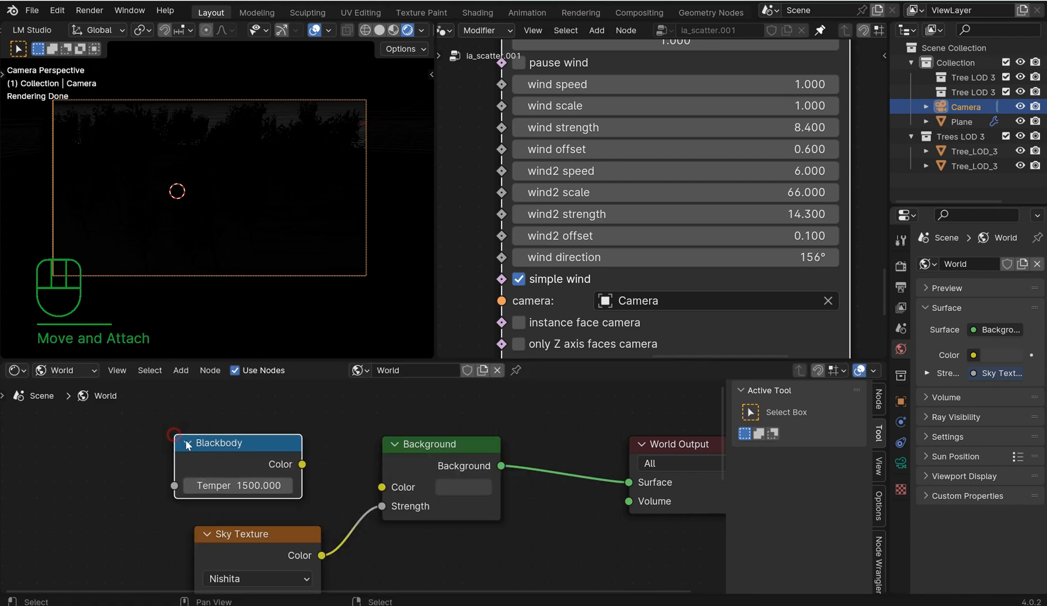
{"action": "right_click_drag", "start_coordinate": [386, 465], "coordinate": [388, 467], "text": "alt"}
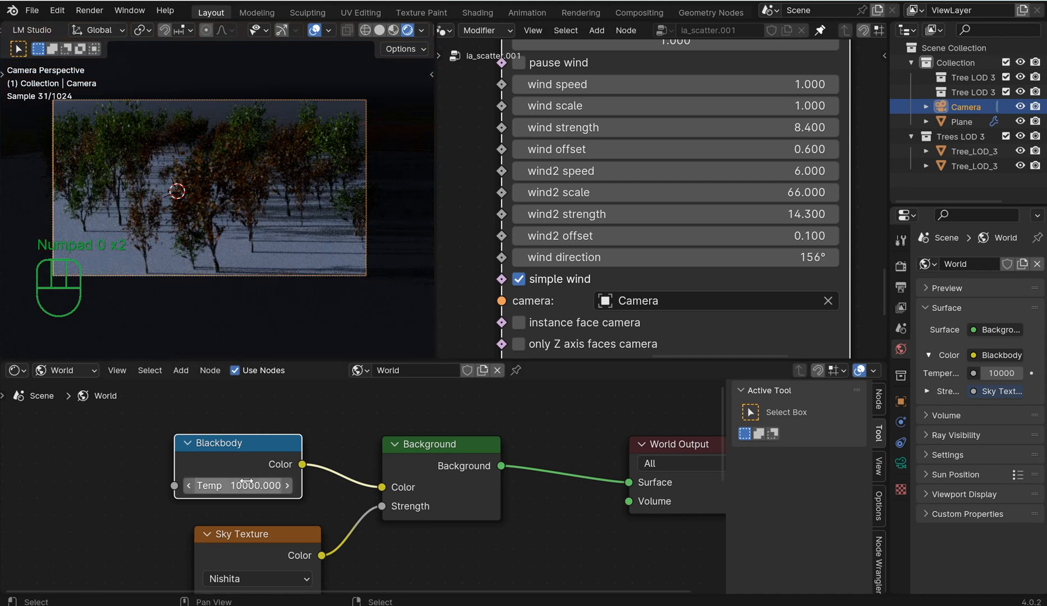
- Set the Blackbody temperature to 5500 and shrink the Shader Editor area to its header
{"action": "key", "text": "Return"}
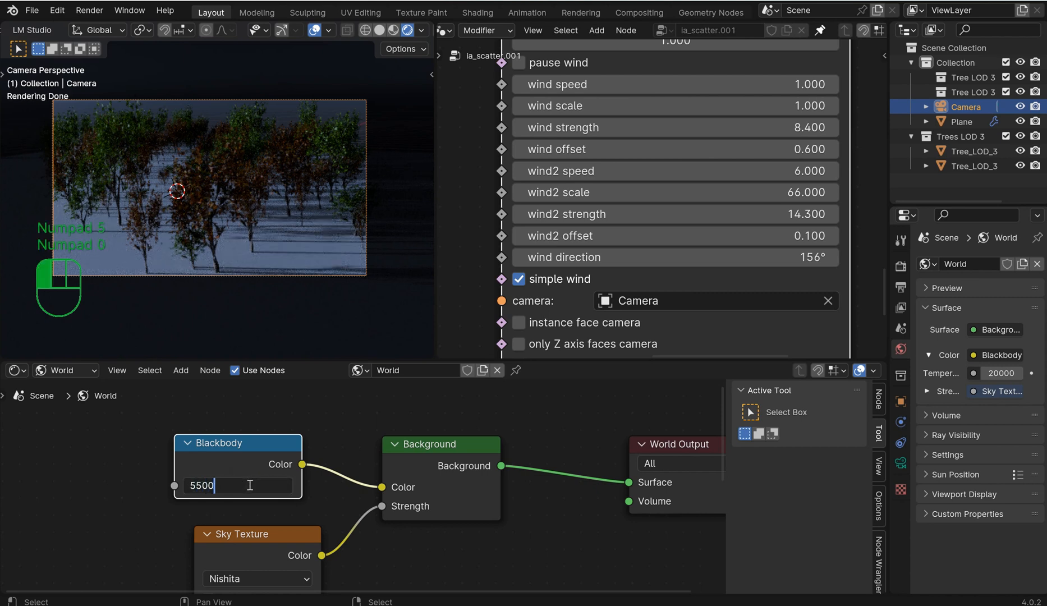
{"action": "key", "text": "Return"}
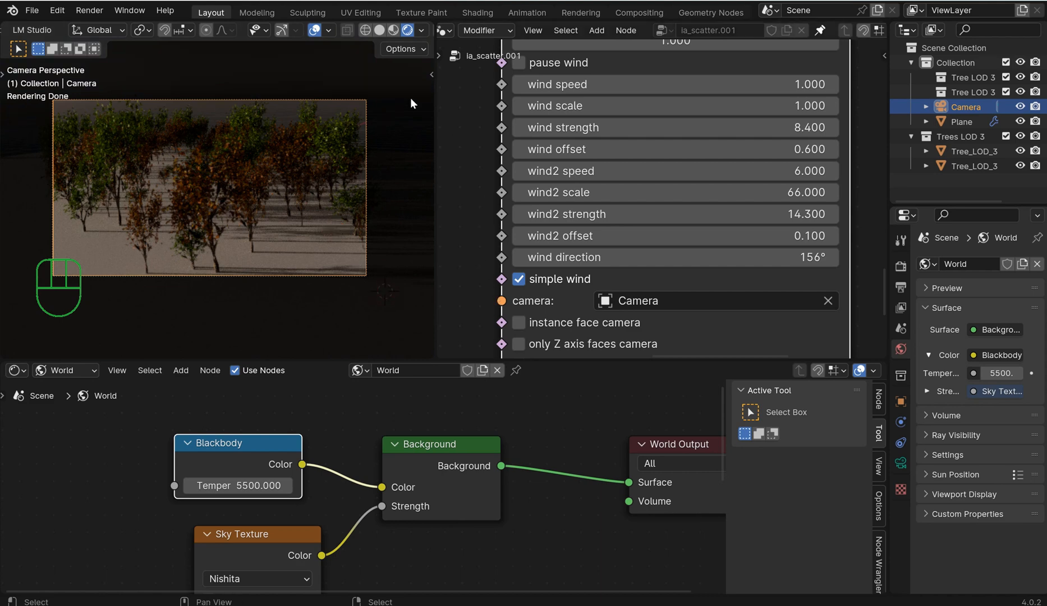
{"action": "left_click_drag", "start_coordinate": [313, 355], "coordinate": [495, 584]}
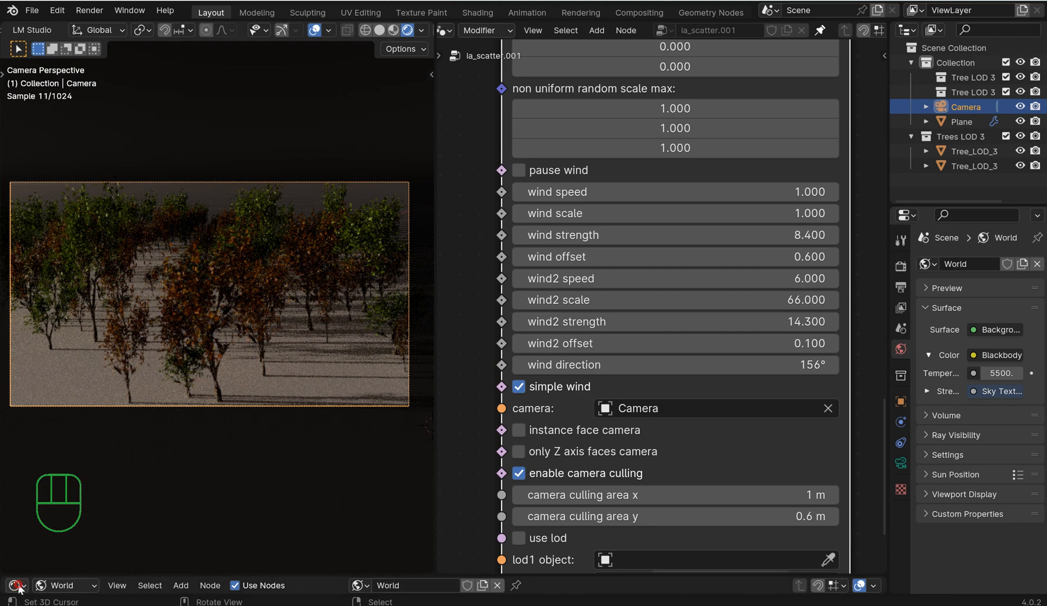
- Change the collapsed Shader Editor area back to a Timeline, play the animation, and display the viewport in solid shading
{"action": "left_click", "coordinate": [63, 585]}
{"action": "left_click", "coordinate": [21, 586]}
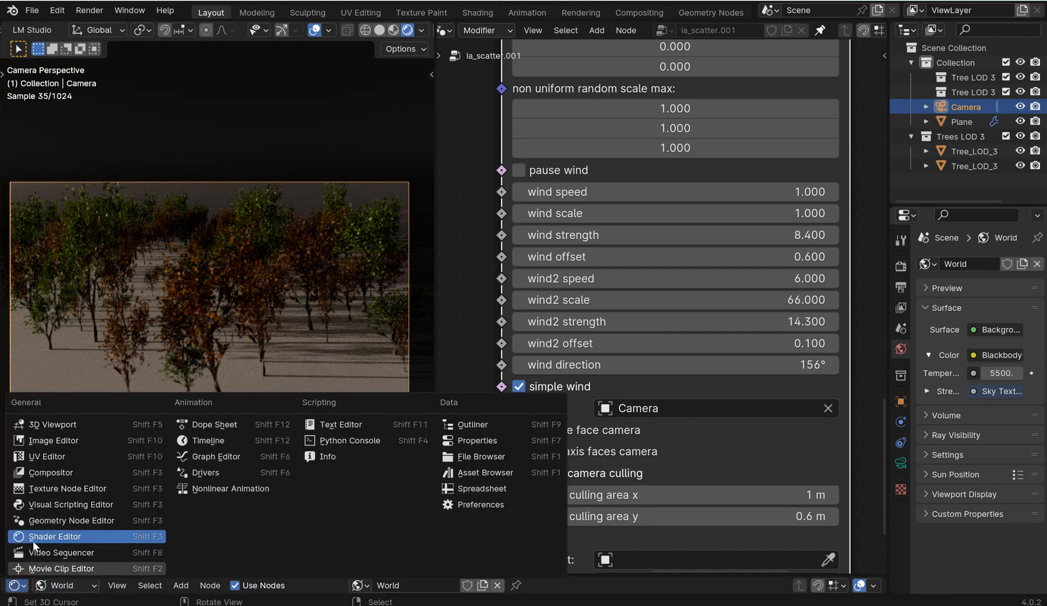
{"action": "left_click", "coordinate": [210, 446]}
{"action": "key", "text": "space"}
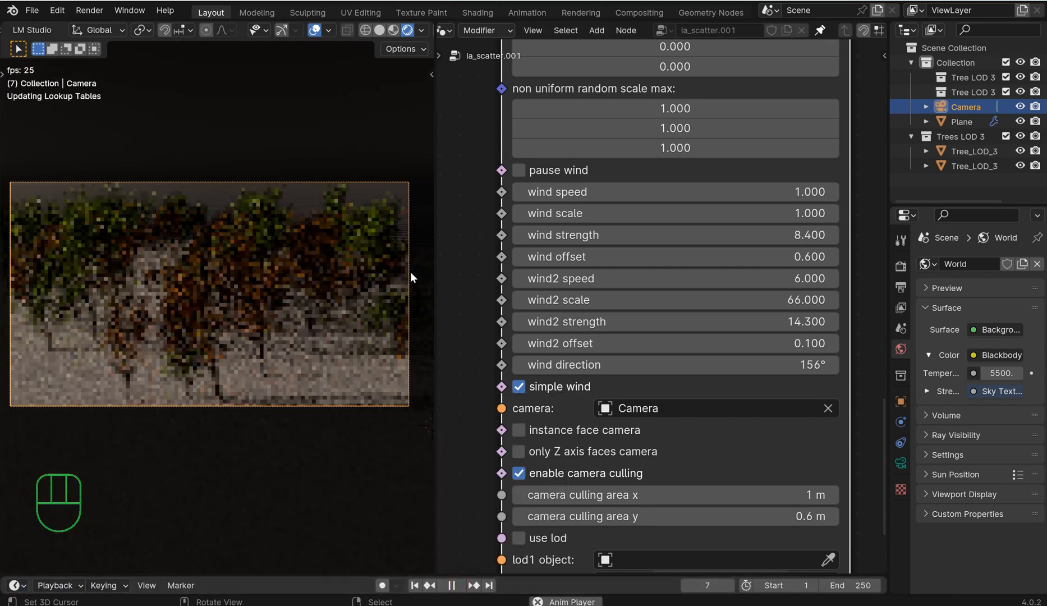
{"action": "left_click", "coordinate": [380, 31]}
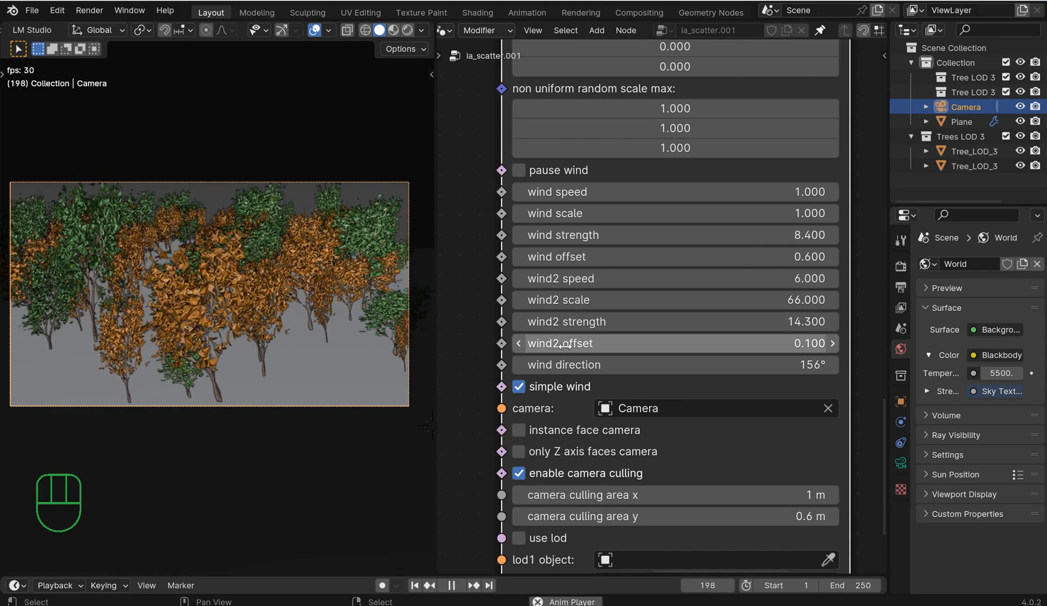
- Set both the wind offset and wind2 offset of the scatter node to 0
{"action": "left_click_drag", "start_coordinate": [696, 257], "coordinate": [628, 256], "text": "shift"}
{"action": "left_click", "coordinate": [701, 345]}
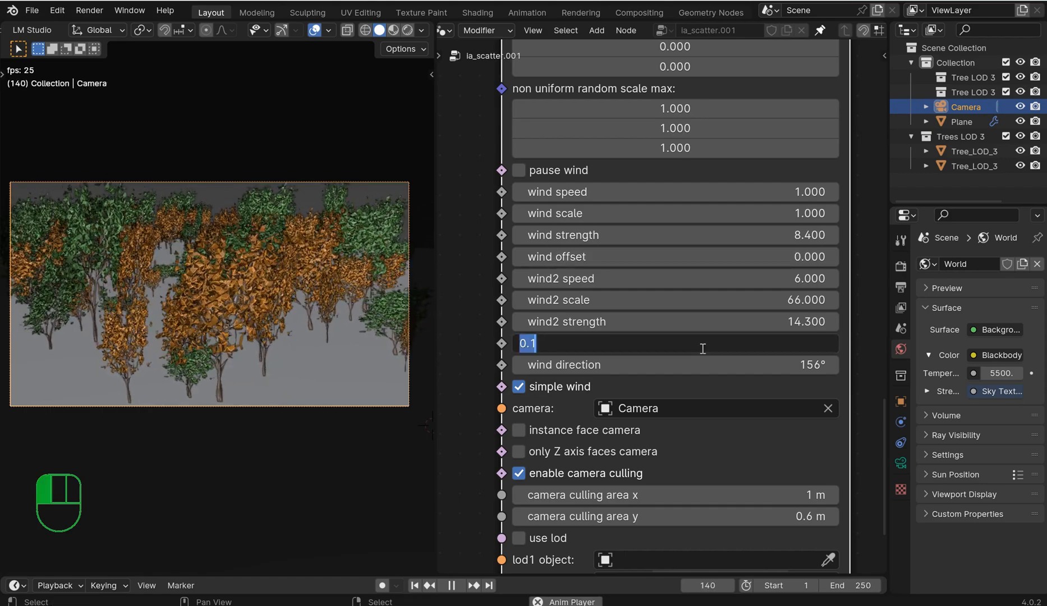
{"action": "type", "text": "0"}
{"action": "key", "text": "Return"}
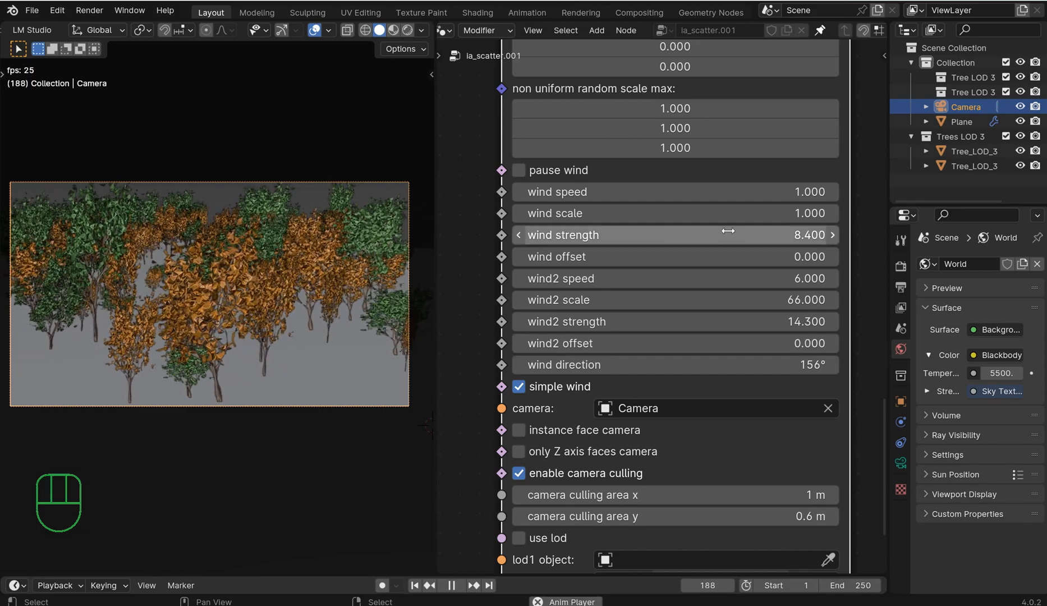
- Set wind scale to 0.46, wind strength to 0.11, wind2 strength to 1.09 and wind direction to 0°
{"action": "left_click_drag", "start_coordinate": [744, 216], "coordinate": [687, 236], "text": "shift"}
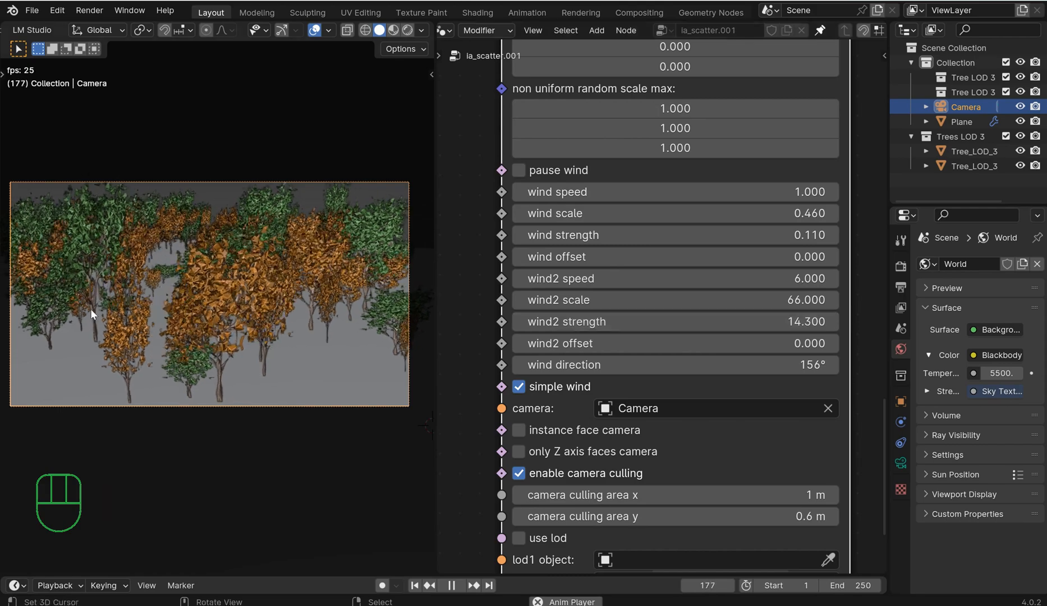
{"action": "mouse_move", "coordinate": [706, 321]}
{"action": "left_mouse_down", "text": "shift"}
{"action": "mouse_move", "coordinate": [614, 321]}
{"action": "mouse_move", "coordinate": [714, 325]}
{"action": "left_mouse_up", "text": "shift"}
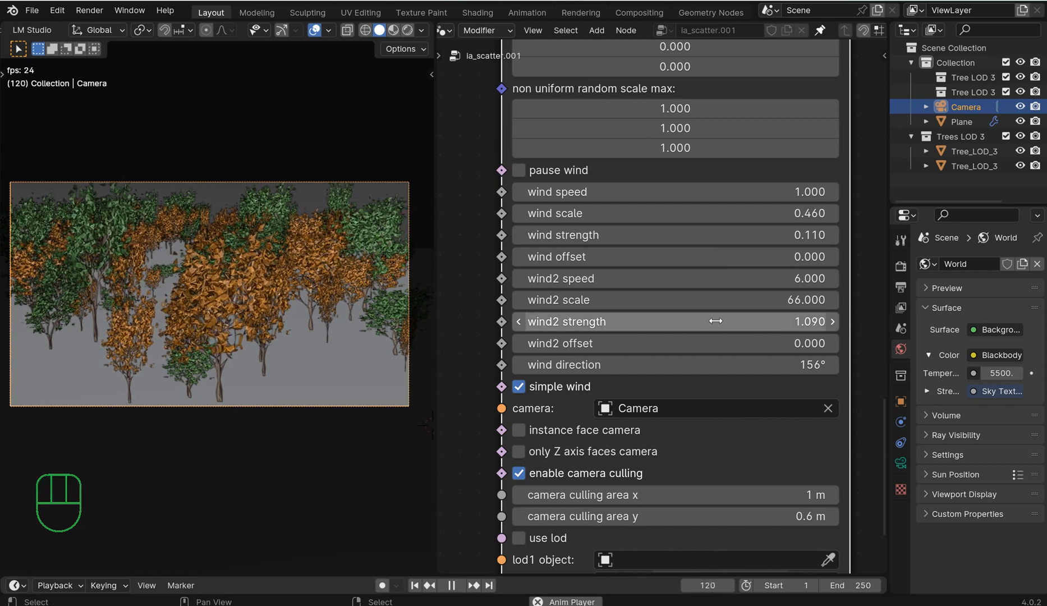
{"action": "left_click", "coordinate": [675, 366]}
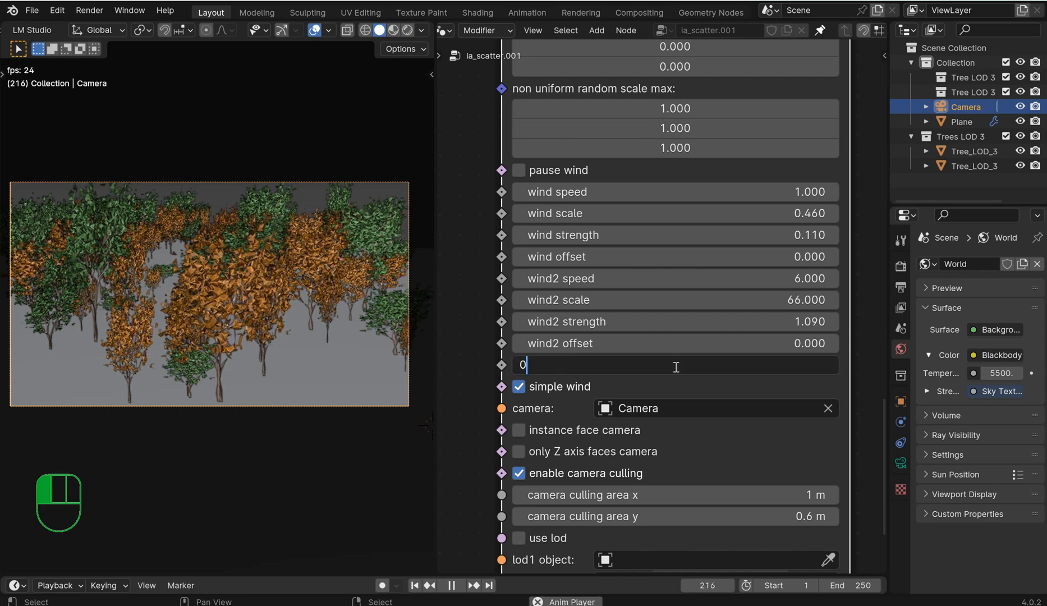
{"action": "key", "text": "Return"}
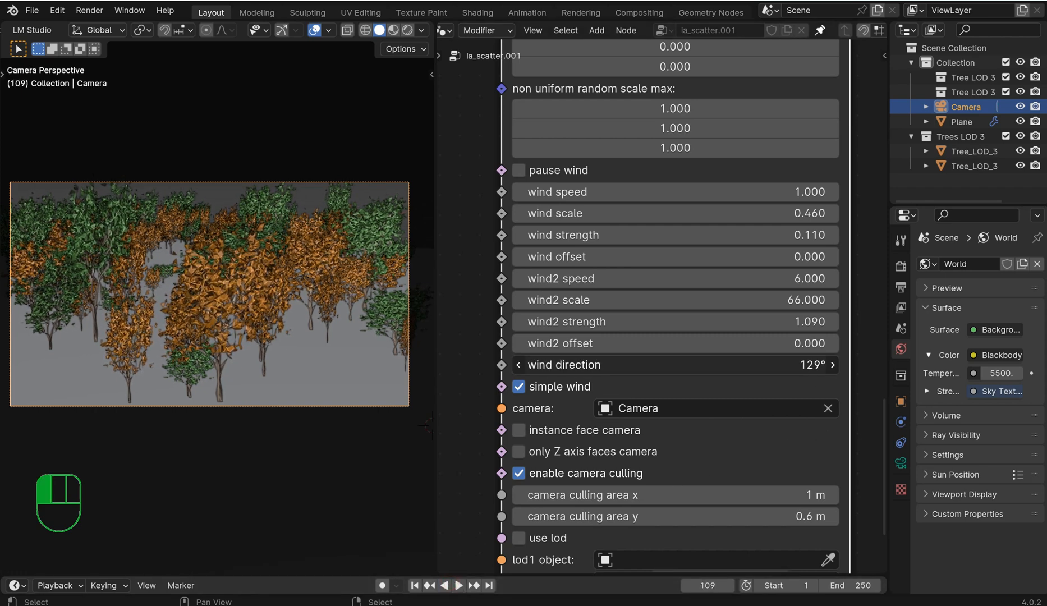
- Set wind direction to 75.3° and wind strength to 31.71, and restart the animation playback
{"action": "left_click_drag", "start_coordinate": [695, 368], "coordinate": [665, 368]}
{"action": "left_click_drag", "start_coordinate": [695, 236], "coordinate": [825, 236]}
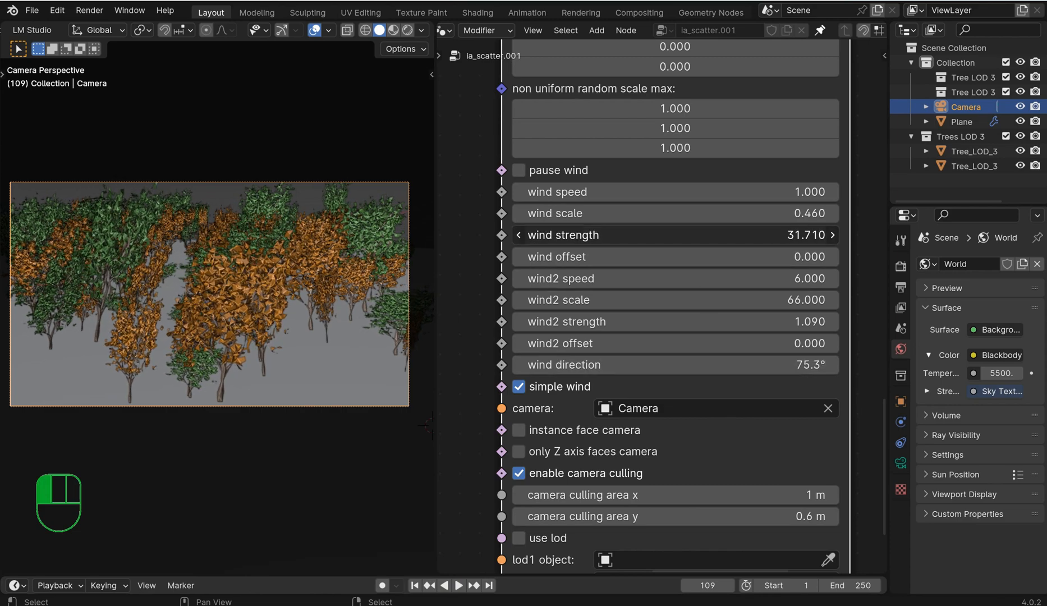
{"action": "left_click", "coordinate": [464, 587]}
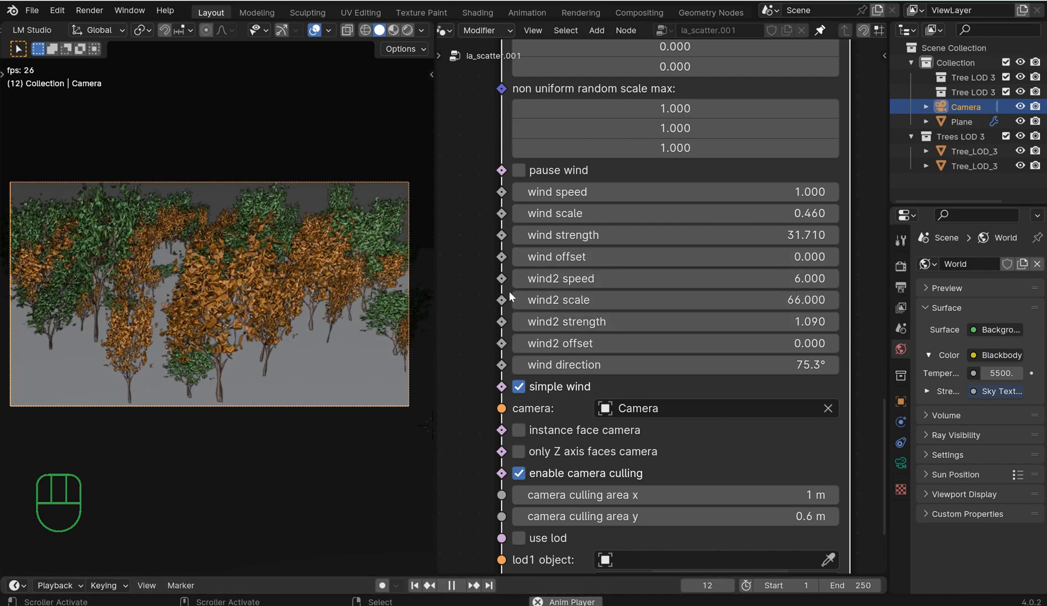
- Set the animation's end frame to 5000 and enlarge the camera frame to fill the viewport width
{"action": "left_click", "coordinate": [862, 586]}
{"action": "type", "text": "5000"}
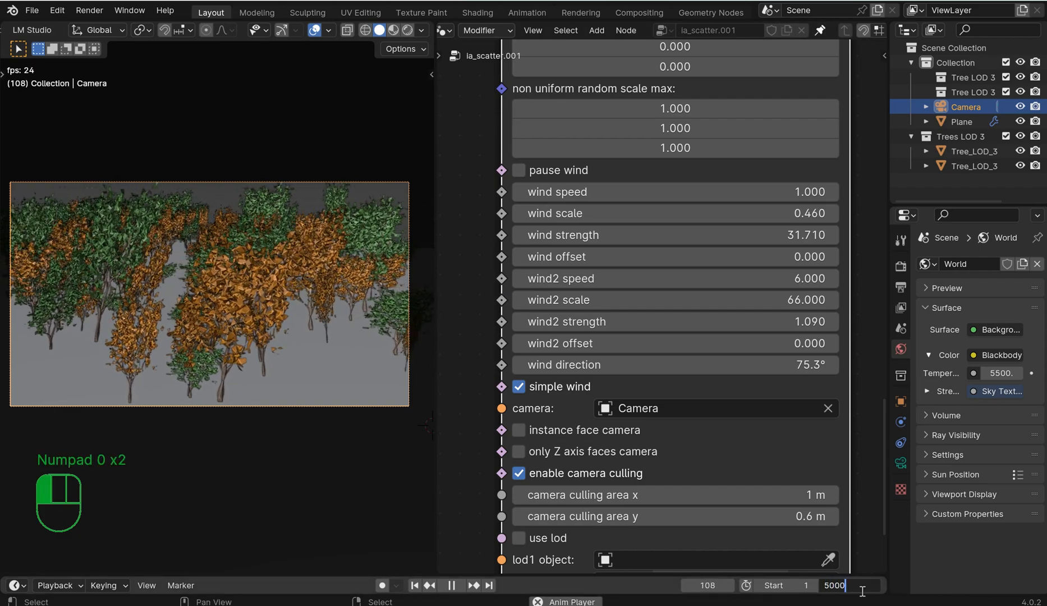
{"action": "key", "text": "Return"}
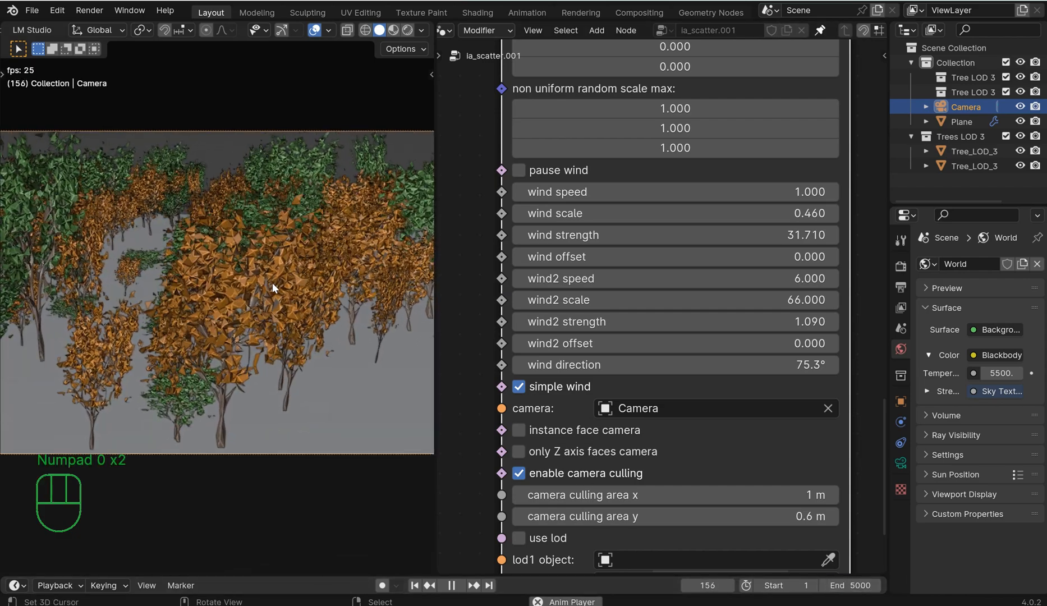
{"action": "key", "text": "Home"}
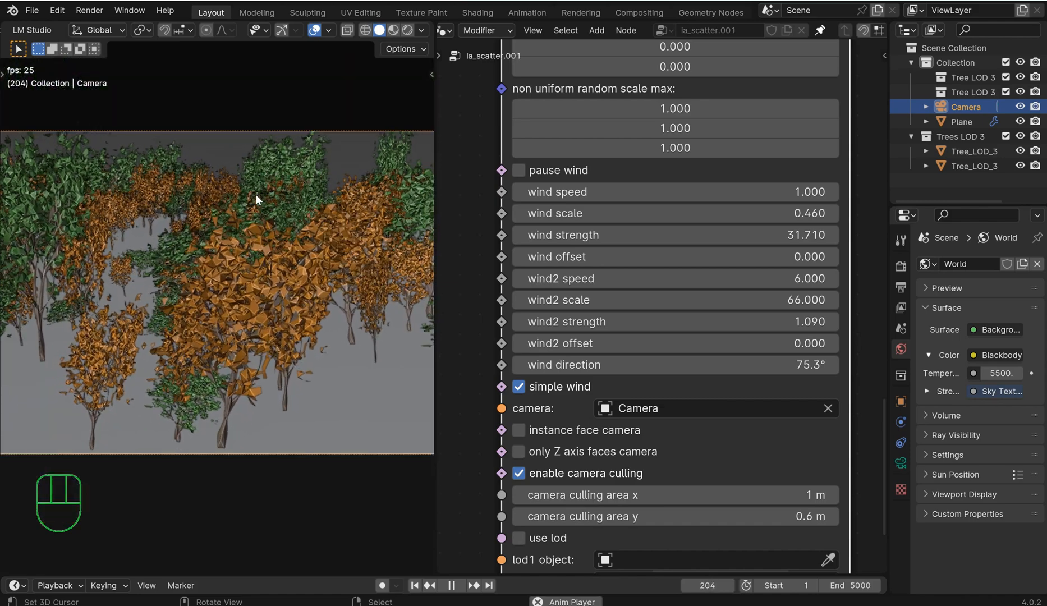
- Preview the playing wind animation in rendered and material preview shading, and return the viewport to solid shading
{"action": "left_click", "coordinate": [407, 31]}
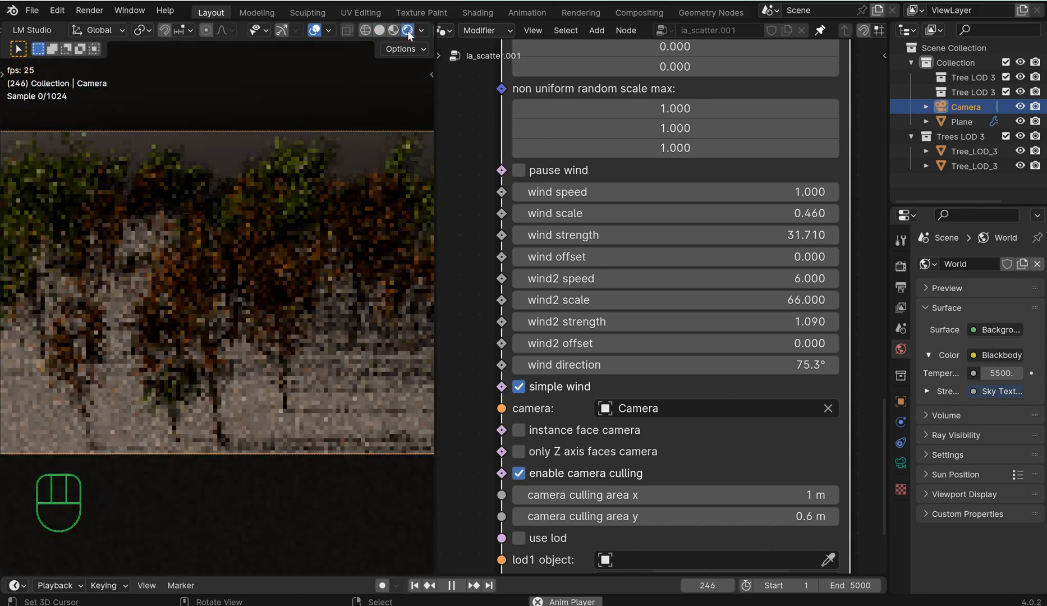
{"action": "left_click", "coordinate": [394, 30]}
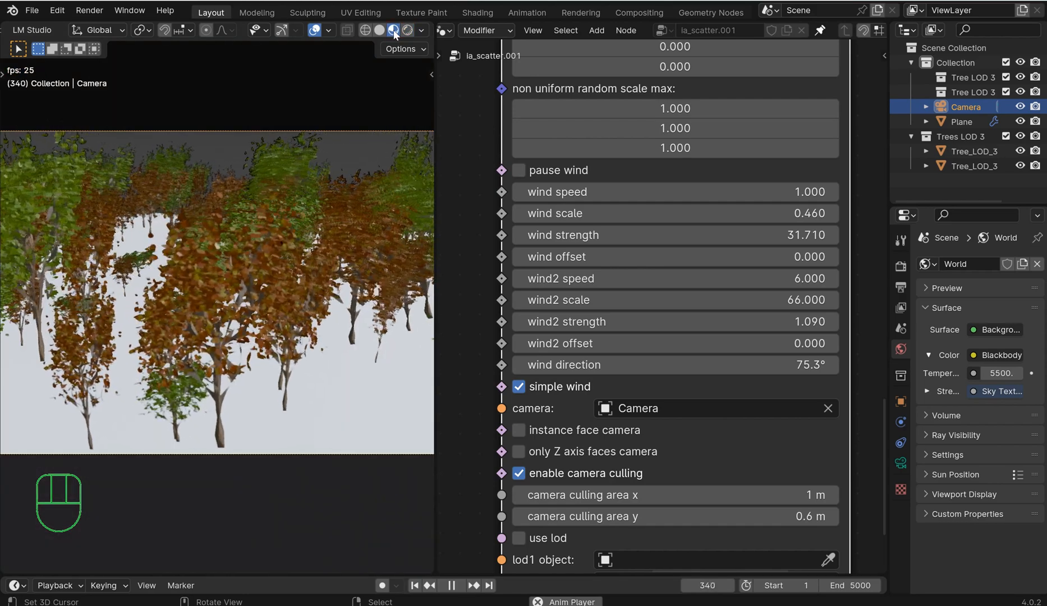
{"action": "left_click", "coordinate": [379, 30]}
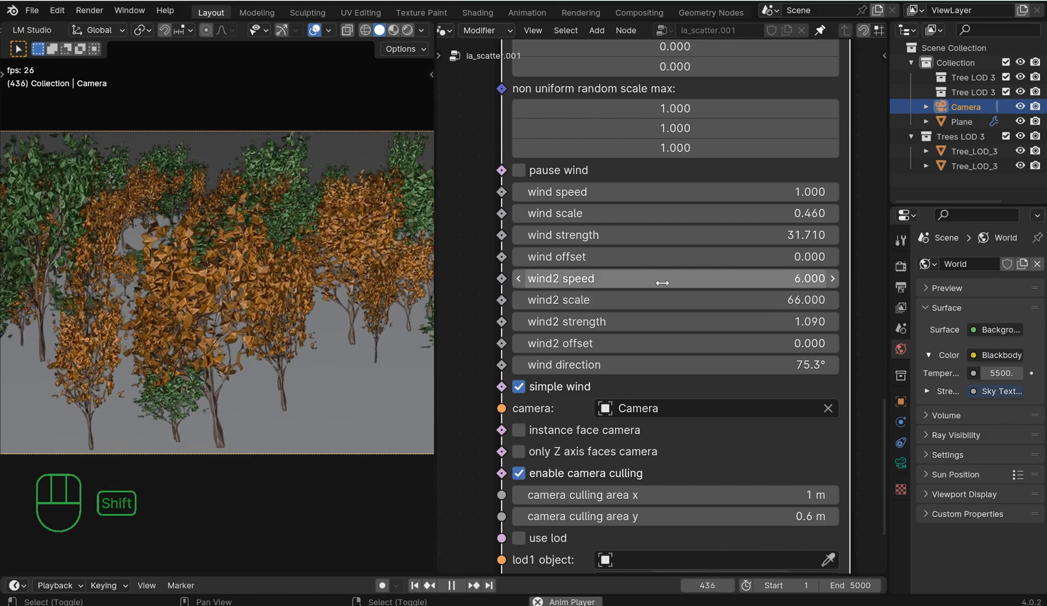
- Set the wind2 offset of the scatter node to 0.57
{"action": "left_click_drag", "start_coordinate": [684, 339], "coordinate": [749, 339], "text": "shift"}
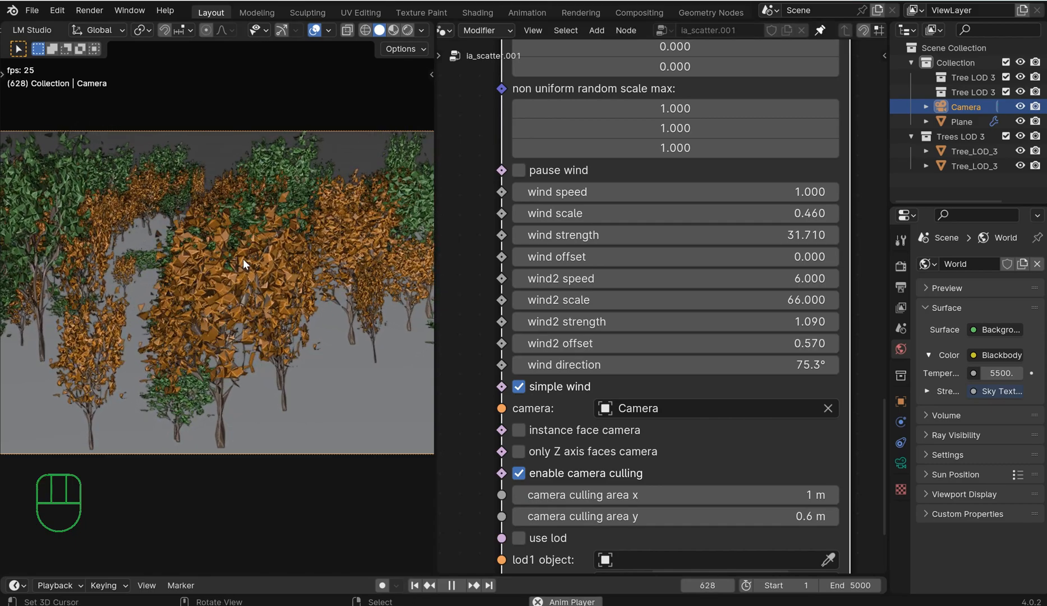
{"action": "middle_click_drag", "start_coordinate": [681, 421], "coordinate": [690, 349]}
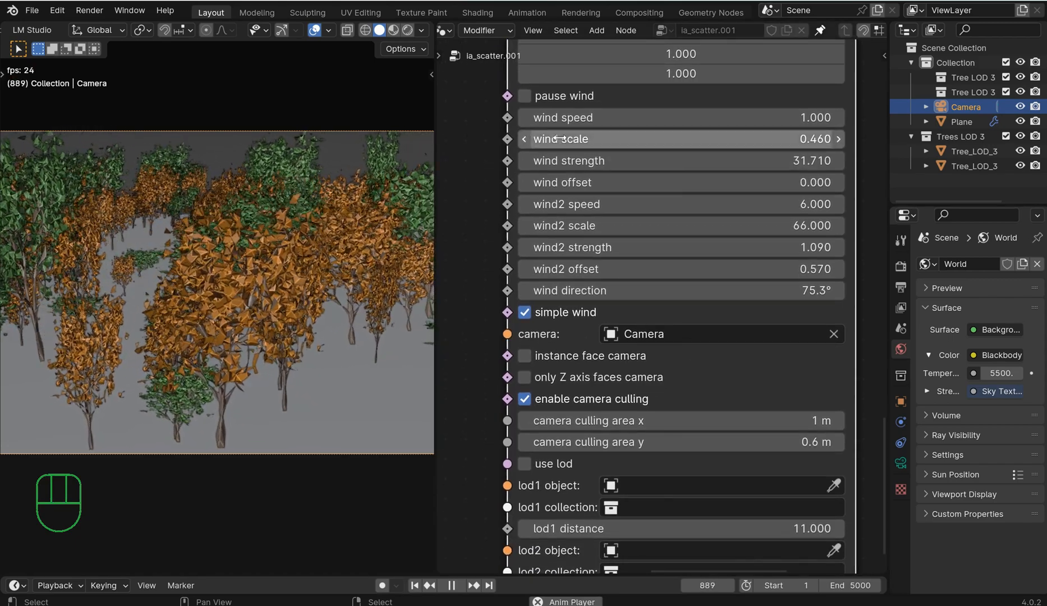
- Add an integer Greater Than compare node beside the scatter node with its Result linked to pause wind
{"action": "middle_click_drag", "start_coordinate": [525, 140], "coordinate": [667, 298]}
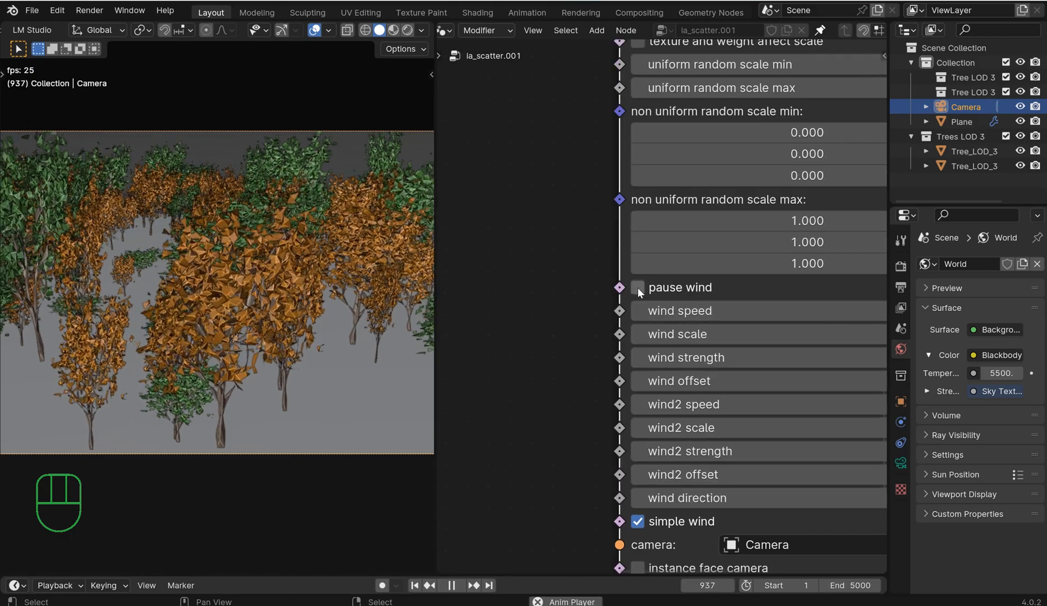
{"action": "left_click_drag", "start_coordinate": [554, 249], "coordinate": [517, 234]}
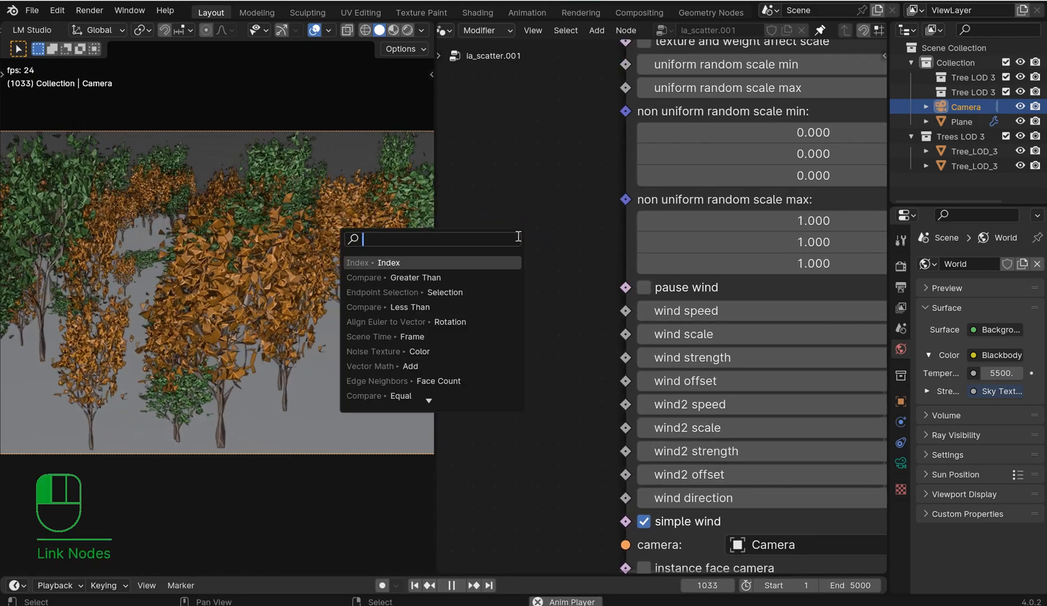
{"action": "left_click", "coordinate": [515, 278]}
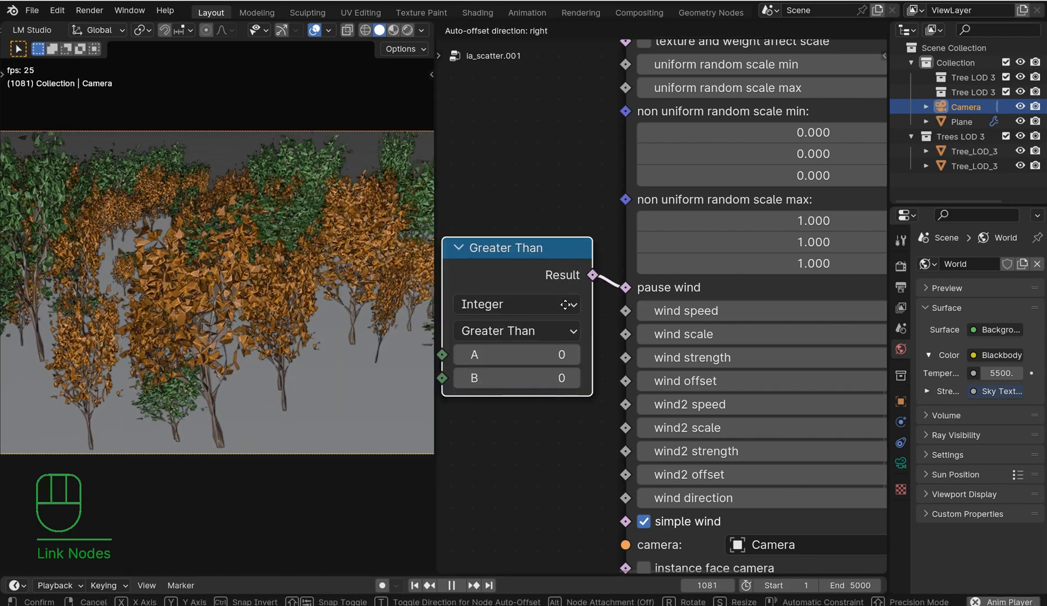
{"action": "left_click", "coordinate": [572, 309]}
{"action": "middle_click_drag", "start_coordinate": [613, 303], "coordinate": [659, 271]}
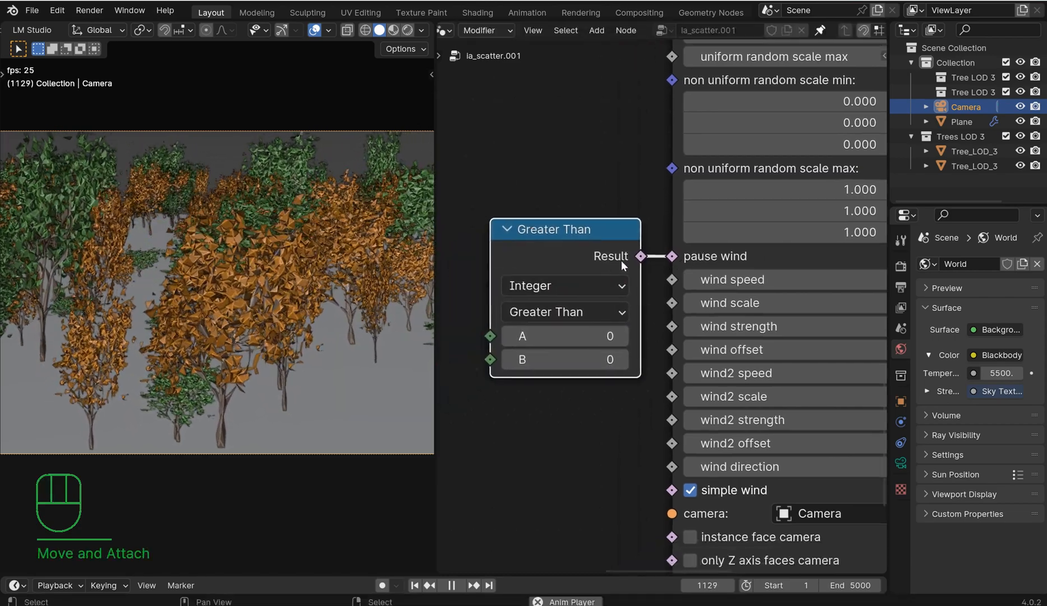
- Set the Greater Than node's A value to 17, unlink it from pause wind, and move the node up
{"action": "left_click", "coordinate": [538, 336]}
{"action": "left_click_drag", "start_coordinate": [538, 335], "coordinate": [568, 335]}
{"action": "left_click_drag", "start_coordinate": [671, 256], "coordinate": [629, 256]}
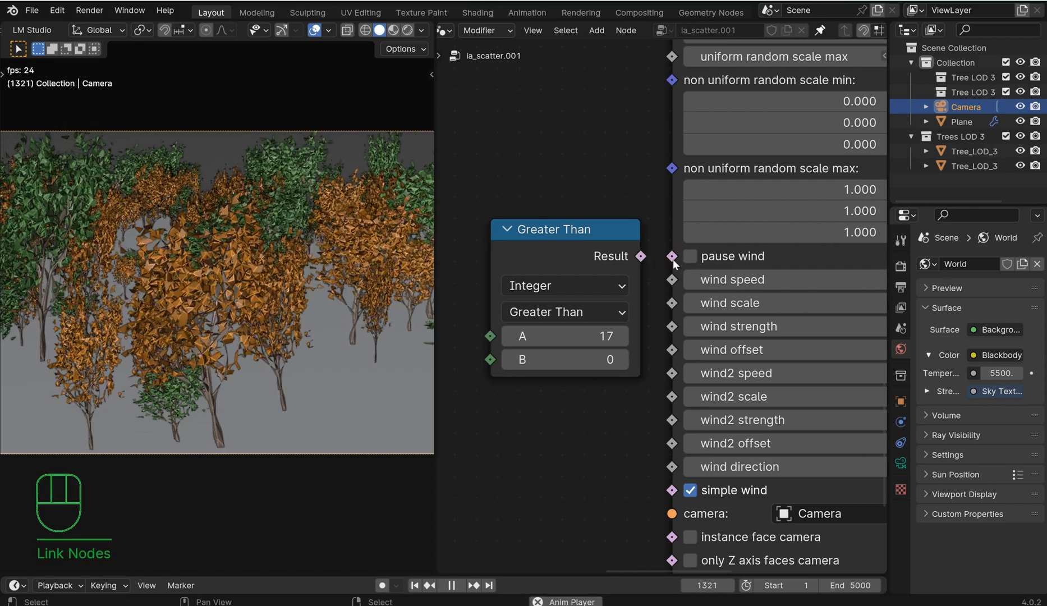
{"action": "left_click_drag", "start_coordinate": [575, 231], "coordinate": [577, 193]}
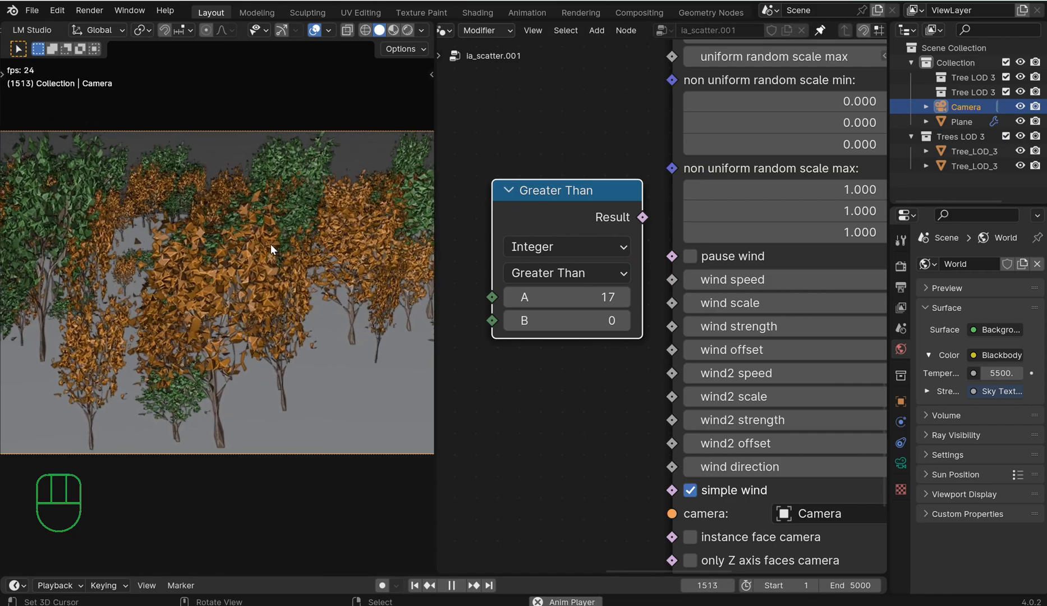
- Link the Greater Than node's Result to pause wind once more and unlink it again
{"action": "scroll", "coordinate": [553, 198], "scroll_direction": "down", "scroll_amount": 1}
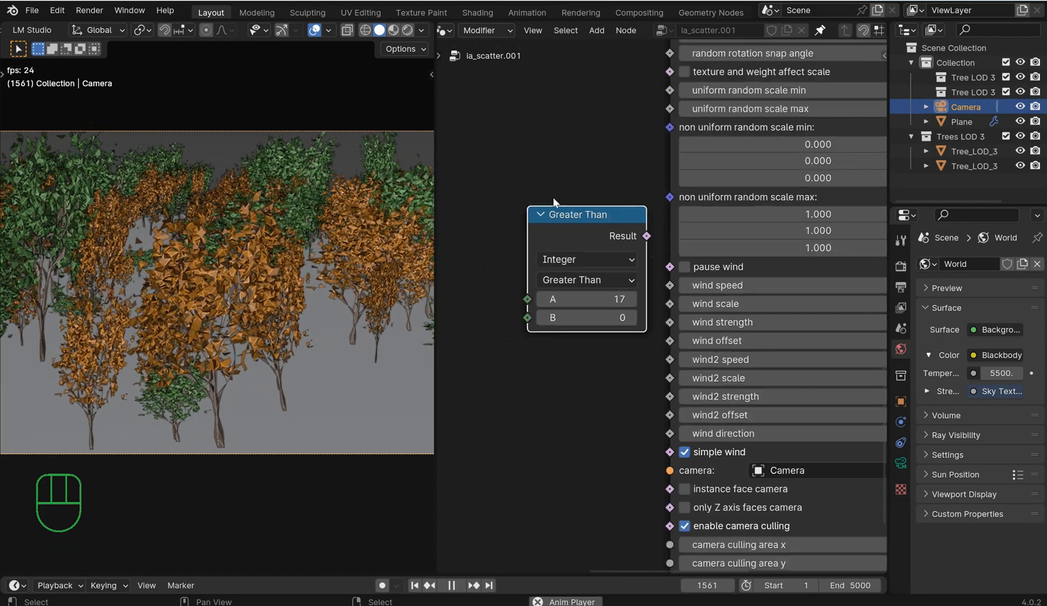
{"action": "scroll", "coordinate": [590, 236], "scroll_direction": "down", "scroll_amount": 1}
{"action": "left_click_drag", "start_coordinate": [624, 252], "coordinate": [668, 269]}
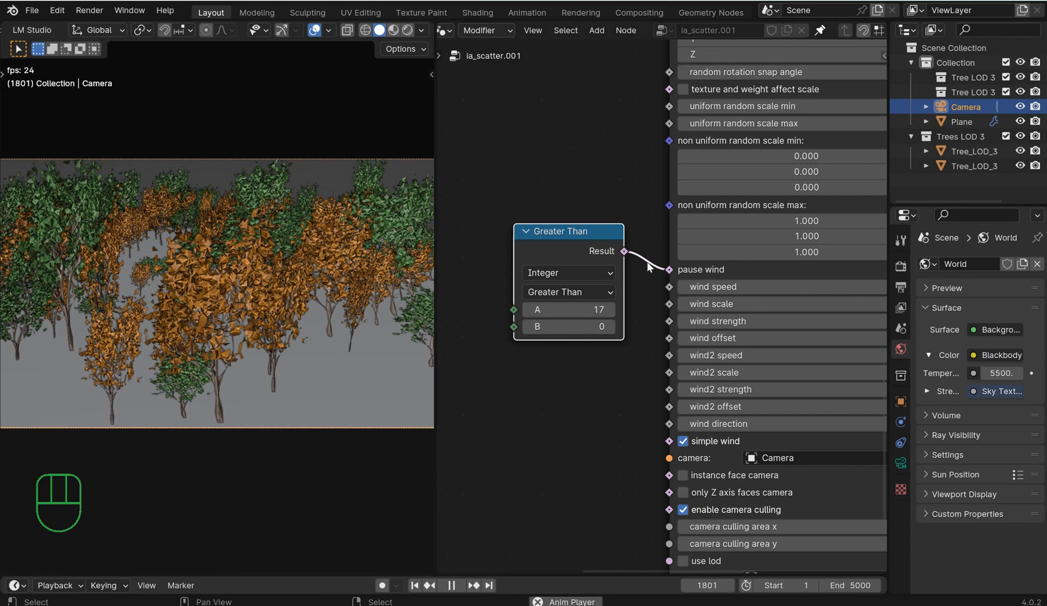
{"action": "left_click_drag", "start_coordinate": [666, 269], "coordinate": [647, 259]}
- Set the scatter node's uniform random scale min to 5.4 and random rotation snap angle to 5.2°
{"action": "middle_click_drag", "start_coordinate": [761, 218], "coordinate": [634, 111]}
{"action": "middle_click_drag", "start_coordinate": [692, 378], "coordinate": [703, 603]}
{"action": "scroll", "coordinate": [687, 342], "scroll_direction": "up", "scroll_amount": 3}
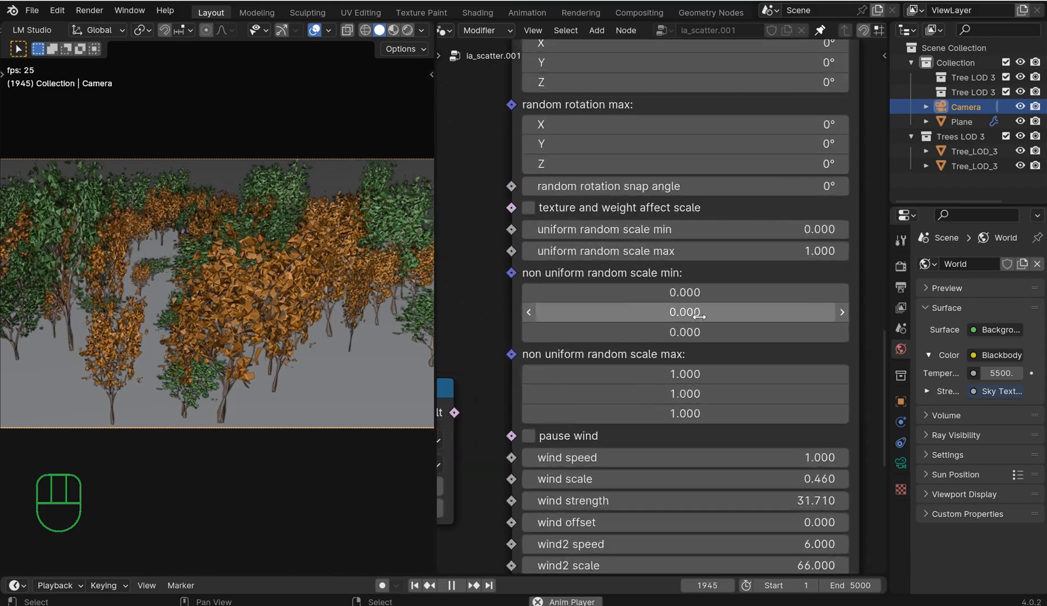
{"action": "scroll", "coordinate": [702, 247], "scroll_direction": "up", "scroll_amount": 1}
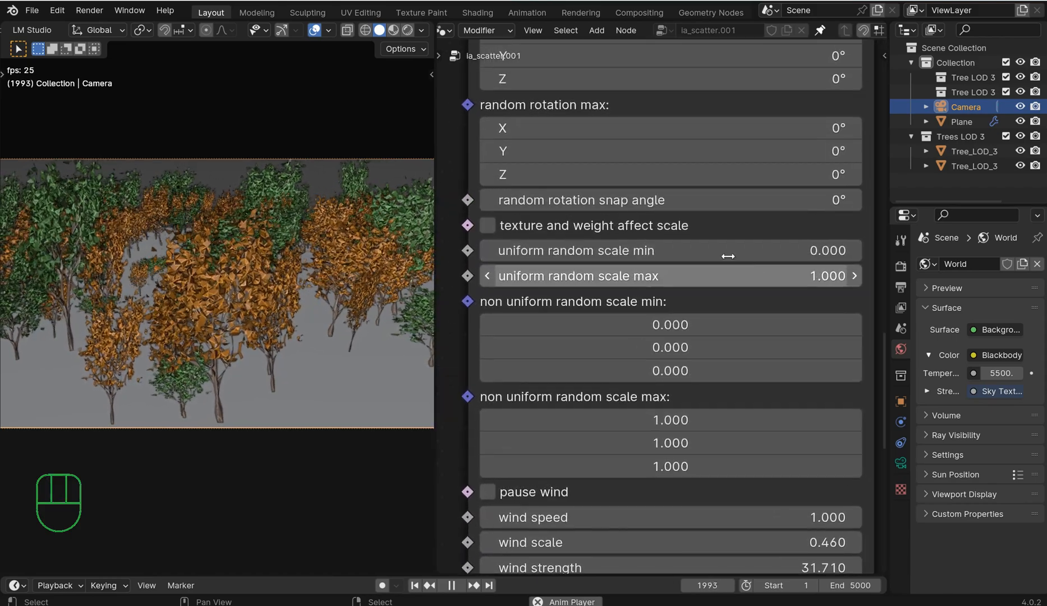
{"action": "left_click_drag", "start_coordinate": [724, 250], "coordinate": [858, 250], "text": "shift"}
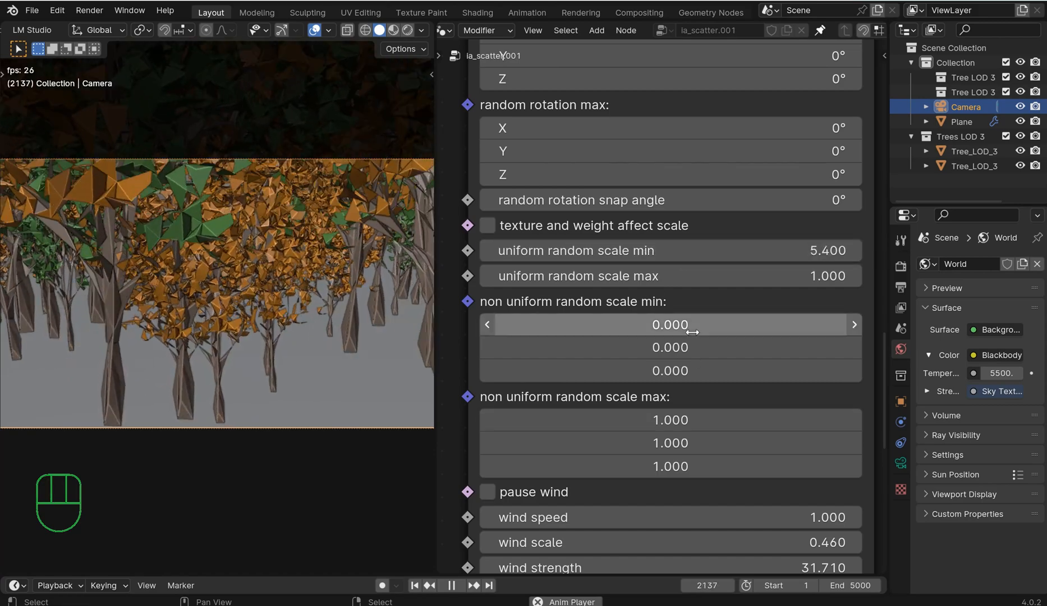
{"action": "left_click_drag", "start_coordinate": [685, 420], "coordinate": [587, 466], "text": "shift"}
{"action": "scroll", "coordinate": [219, 233], "scroll_direction": "down", "scroll_amount": 4}
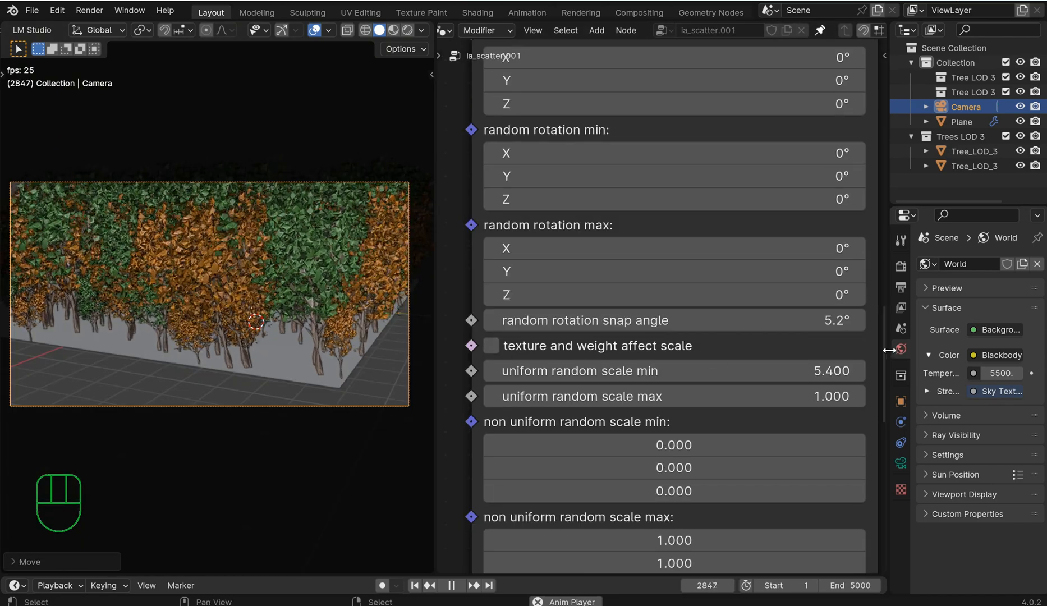
- Widen the properties area, select the scatter Plane, and show and pin its Geometry Nodes modifier settings
{"action": "left_click_drag", "start_coordinate": [888, 351], "coordinate": [833, 354]}
{"action": "left_click", "coordinate": [312, 278]}
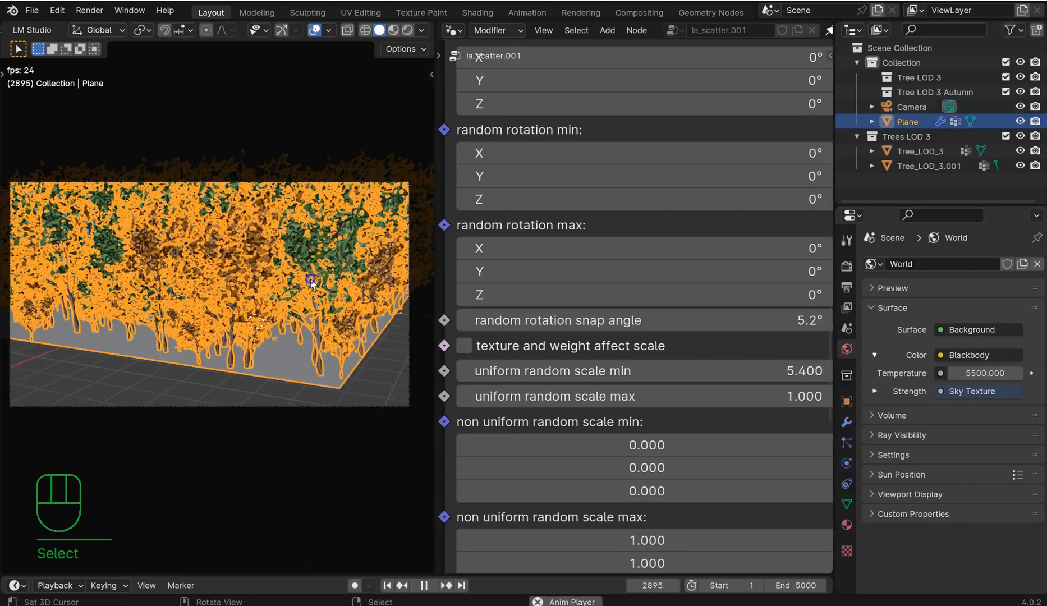
{"action": "left_click", "coordinate": [846, 421]}
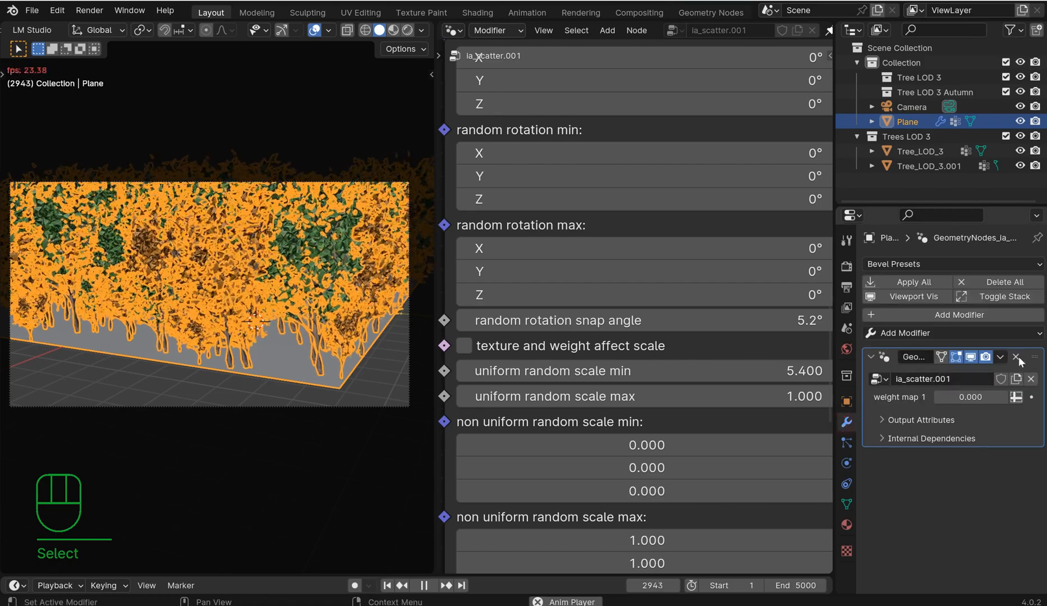
{"action": "left_click", "coordinate": [1037, 239]}
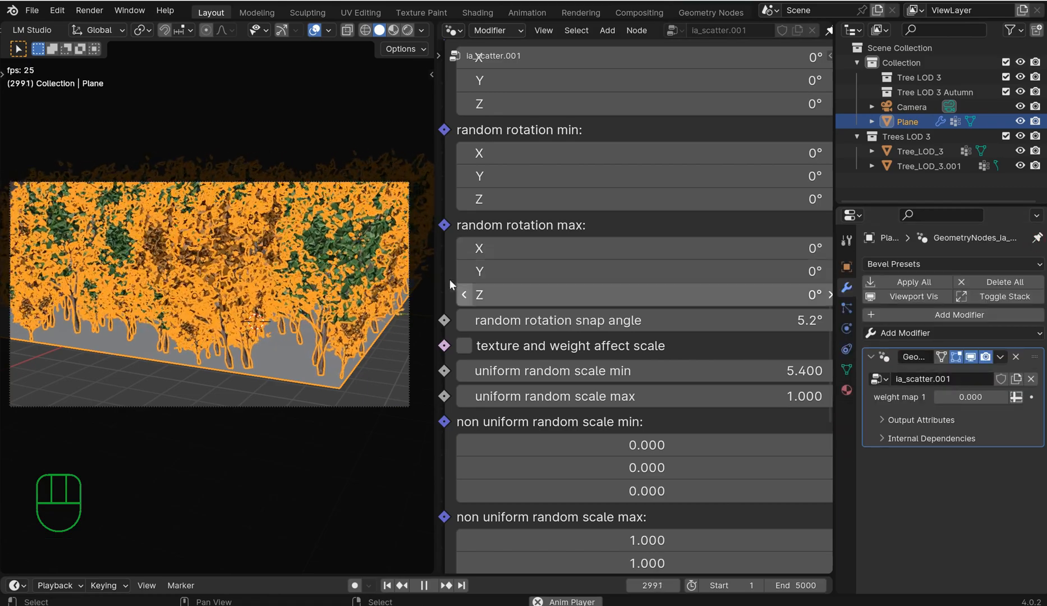
{"action": "left_click", "coordinate": [441, 276]}
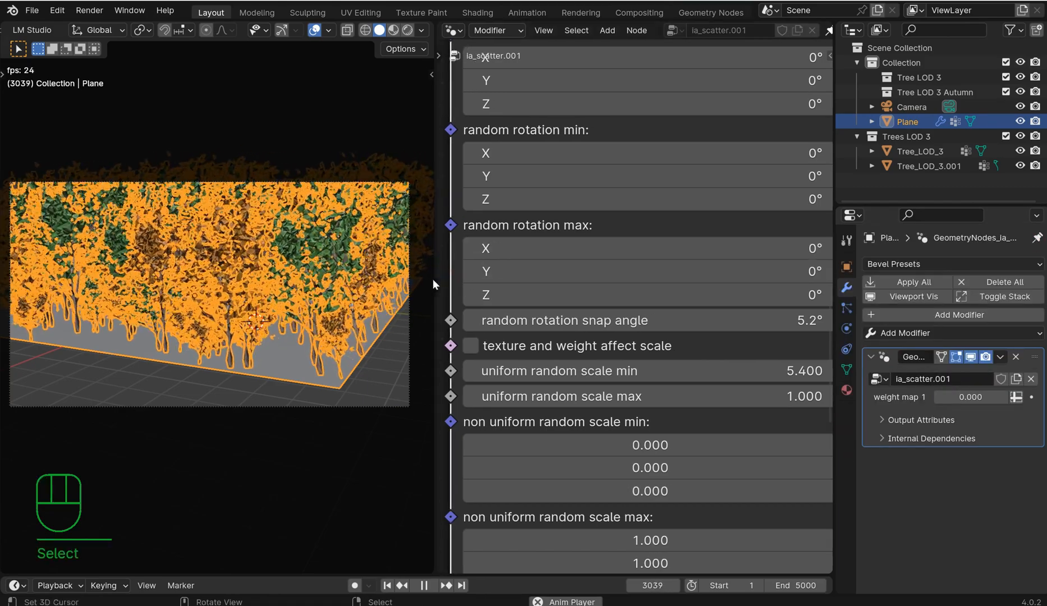
- Stop the animation, enlarge the 3D viewport, and feed the modifier's weight map 1 from the Group attribute
{"action": "scroll", "coordinate": [334, 303], "scroll_direction": "down", "scroll_amount": 6}
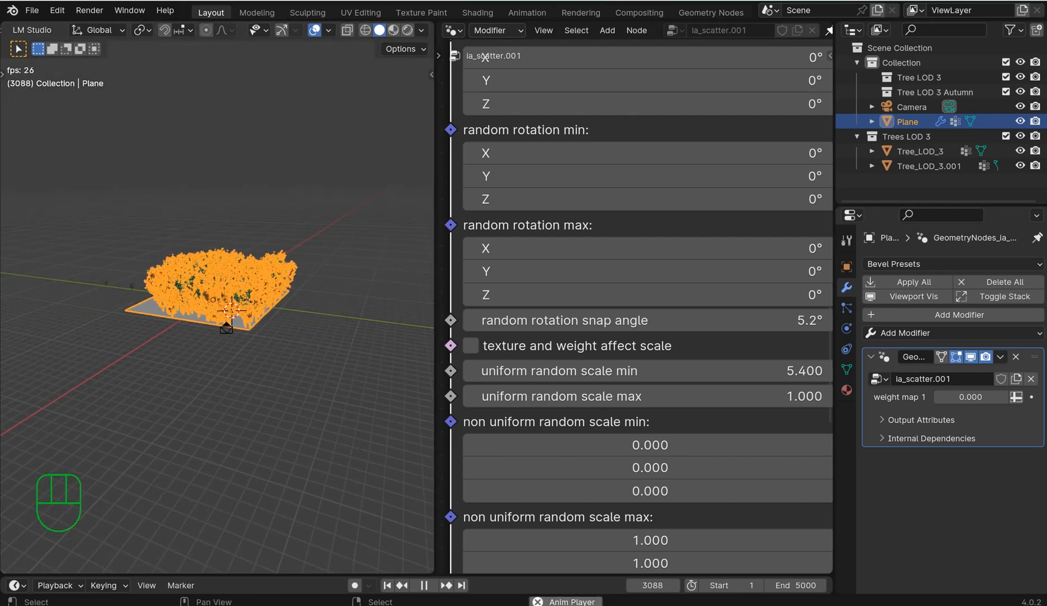
{"action": "left_click", "coordinate": [423, 585]}
{"action": "scroll", "coordinate": [353, 360], "scroll_direction": "up", "scroll_amount": 8}
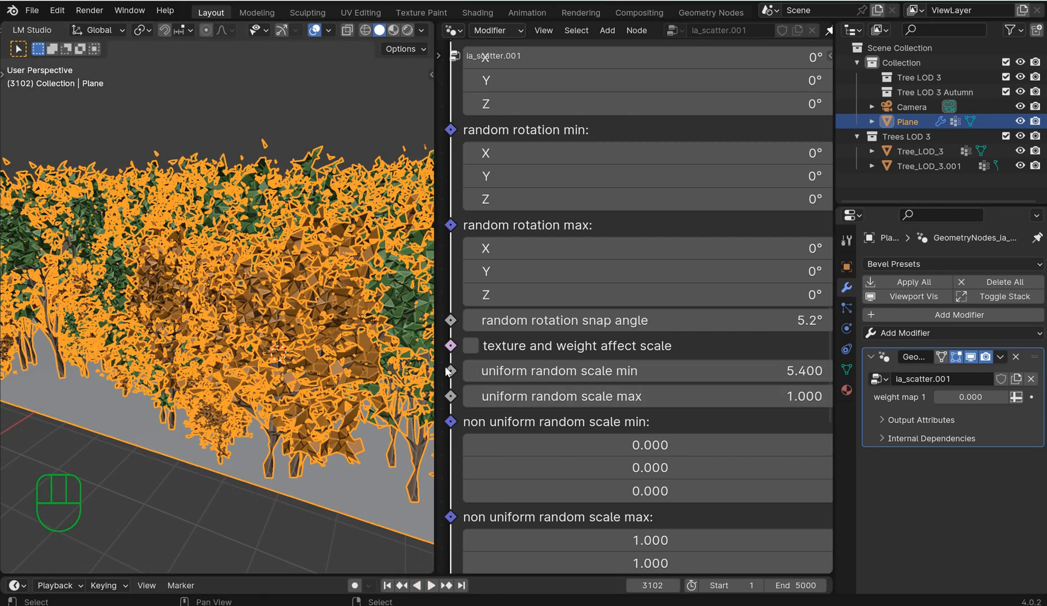
{"action": "left_click_drag", "start_coordinate": [436, 362], "coordinate": [904, 340]}
{"action": "scroll", "coordinate": [574, 274], "scroll_direction": "down", "scroll_amount": 8}
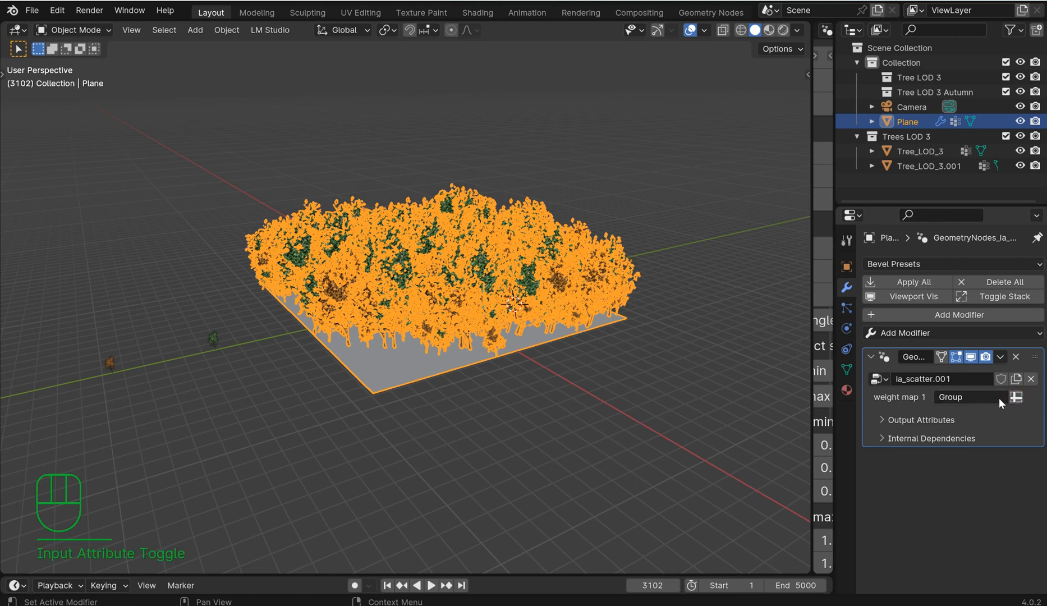
{"action": "left_click", "coordinate": [981, 397]}
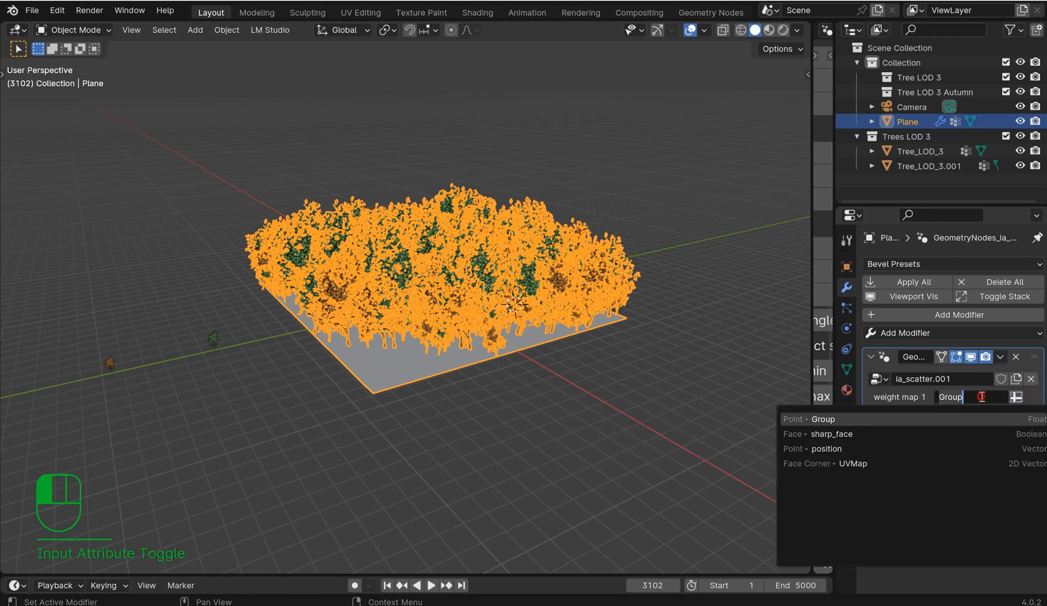
{"action": "left_click", "coordinate": [530, 345]}
- Inspect the scatter plane and its trees in Edit Mode and return to Object Mode
{"action": "key", "text": "Tab"}
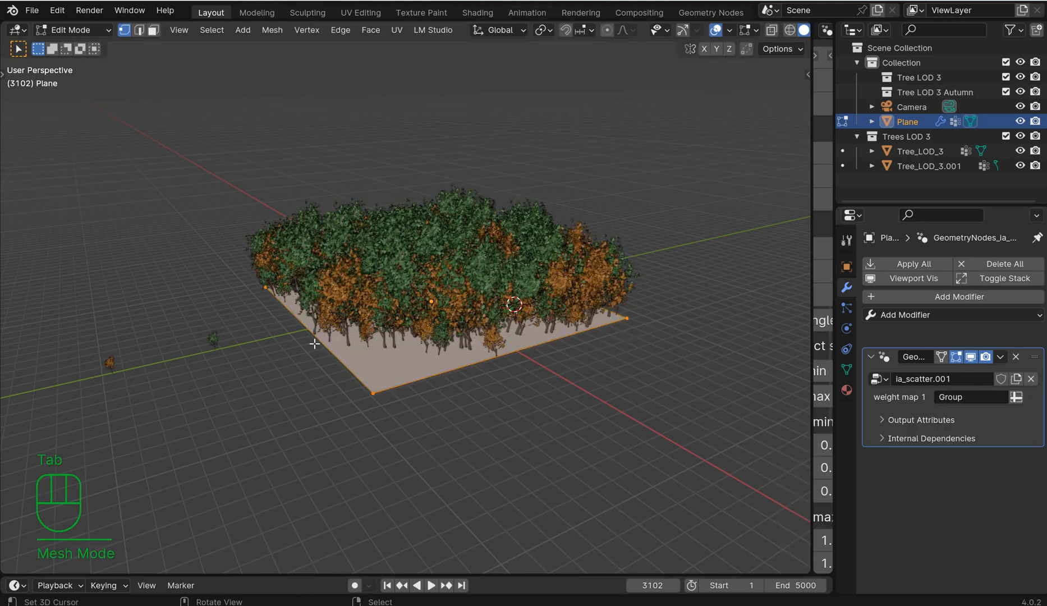
{"action": "scroll", "coordinate": [468, 348], "scroll_direction": "up", "scroll_amount": 2}
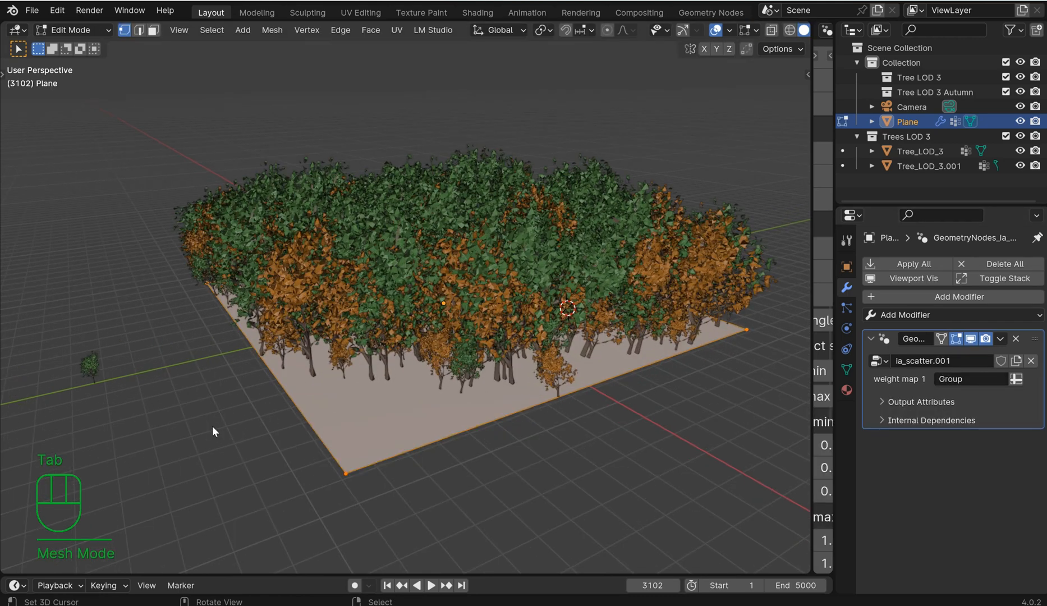
{"action": "key", "text": "Tab"}
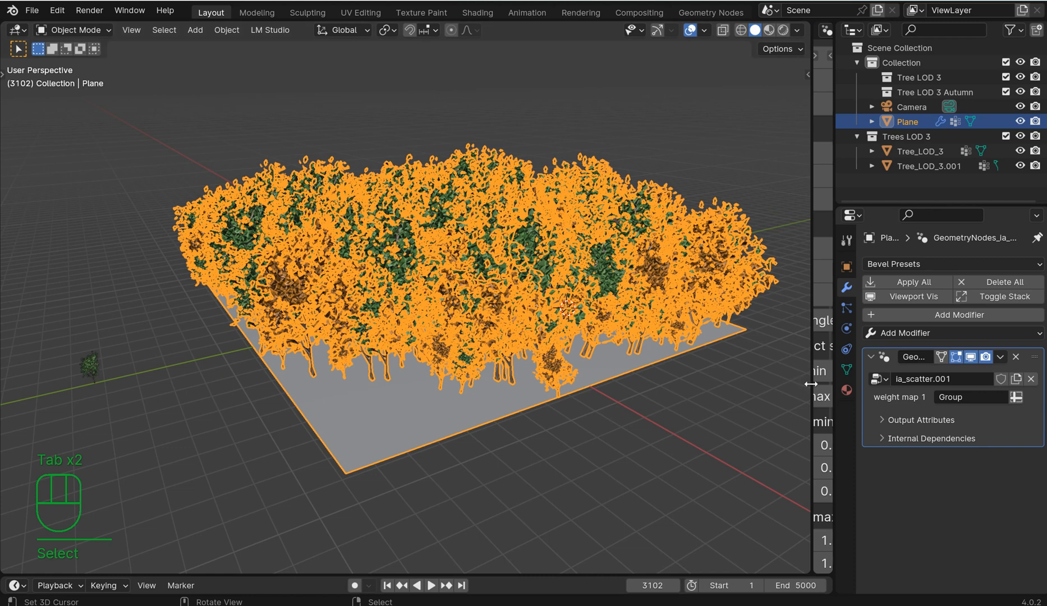
- Widen the node editor and turn off ia scatter on/off on the ia_scatter0 node
{"action": "left_click_drag", "start_coordinate": [811, 384], "coordinate": [381, 381]}
{"action": "middle_click_drag", "start_coordinate": [543, 191], "coordinate": [563, 478]}
{"action": "left_click", "coordinate": [499, 157]}
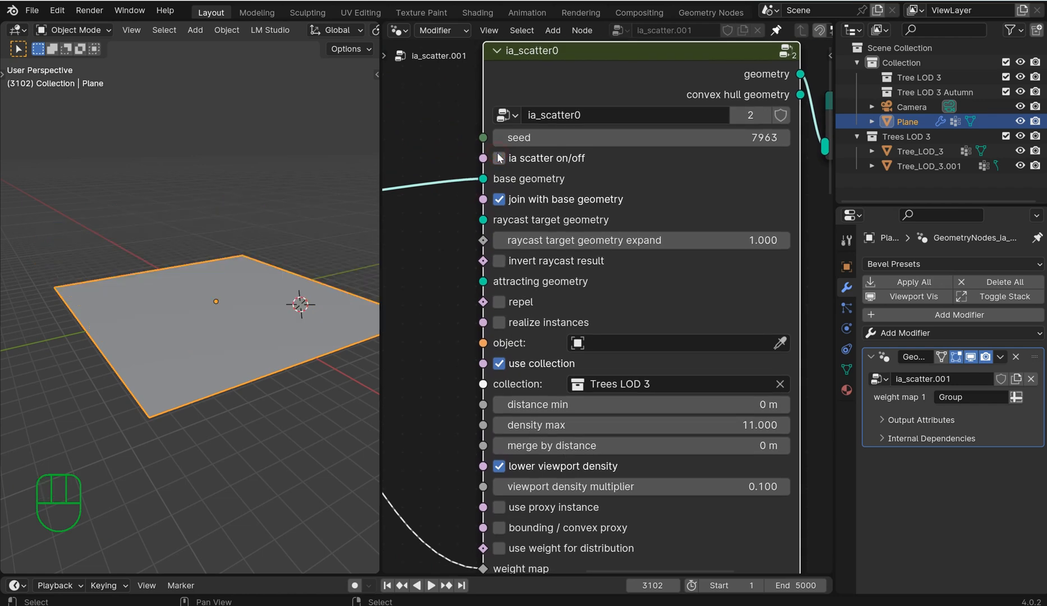
- Expose ia scatter on/off through the Group Input node and enable it in the modifier settings
{"action": "middle_click_drag", "start_coordinate": [620, 164], "coordinate": [927, 233]}
{"action": "scroll", "coordinate": [364, 243], "scroll_direction": "down", "scroll_amount": 6}
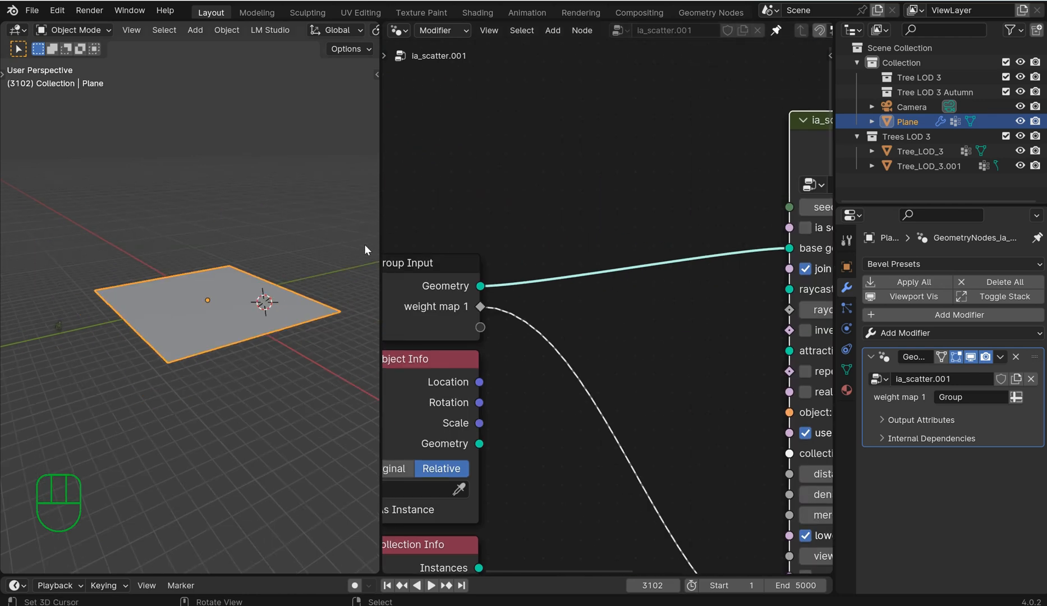
{"action": "scroll", "coordinate": [522, 233], "scroll_direction": "down", "scroll_amount": 1}
{"action": "middle_click_drag", "start_coordinate": [717, 259], "coordinate": [749, 260]}
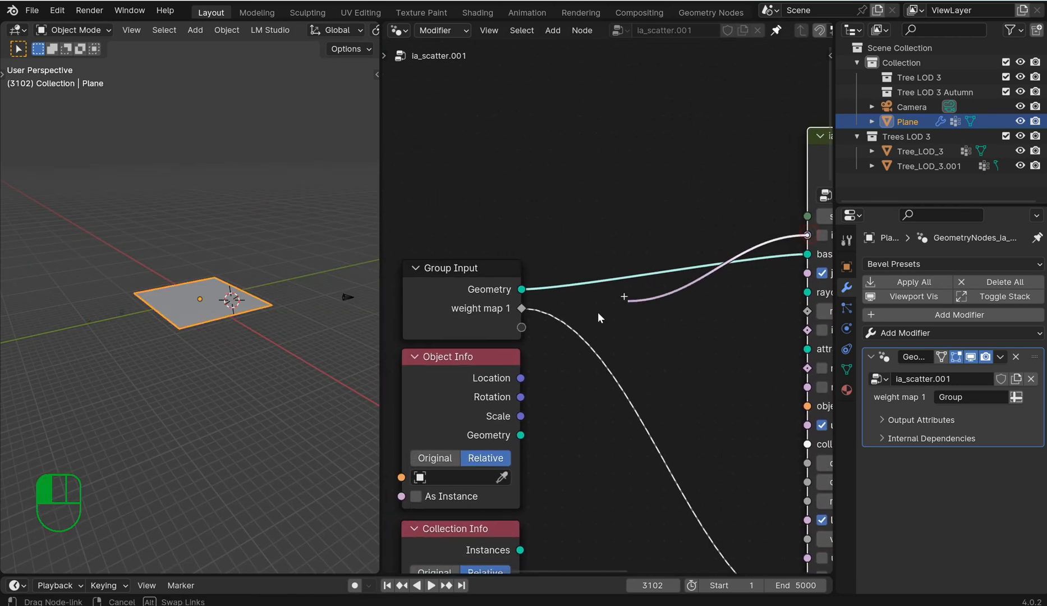
{"action": "left_click_drag", "start_coordinate": [514, 323], "coordinate": [514, 324]}
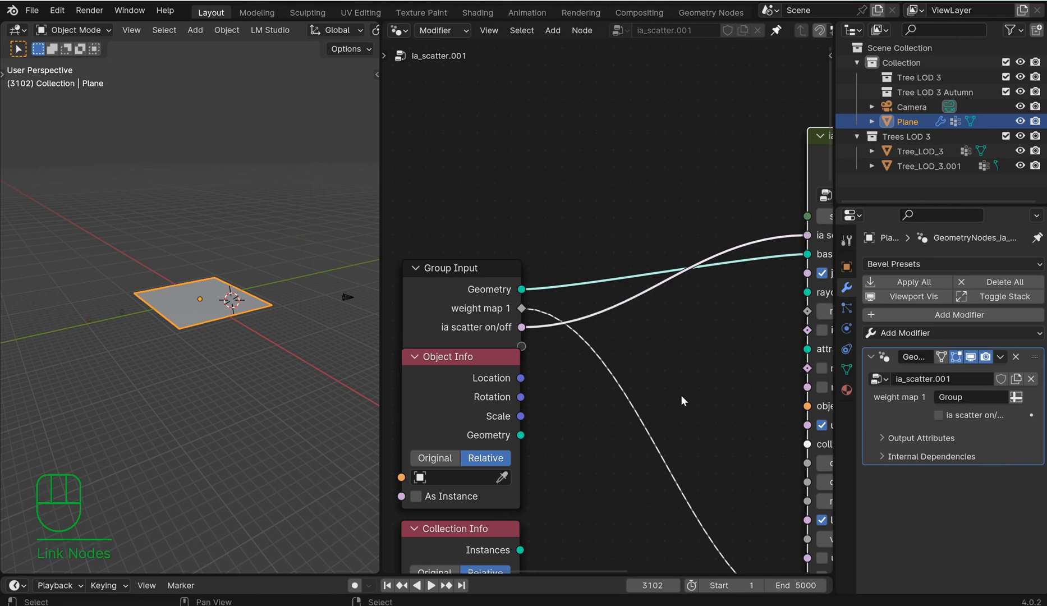
{"action": "left_click", "coordinate": [938, 415]}
- Expose align to normal through the Group Input node and move that node up, clear of Object Info
{"action": "middle_click_drag", "start_coordinate": [690, 458], "coordinate": [650, 562]}
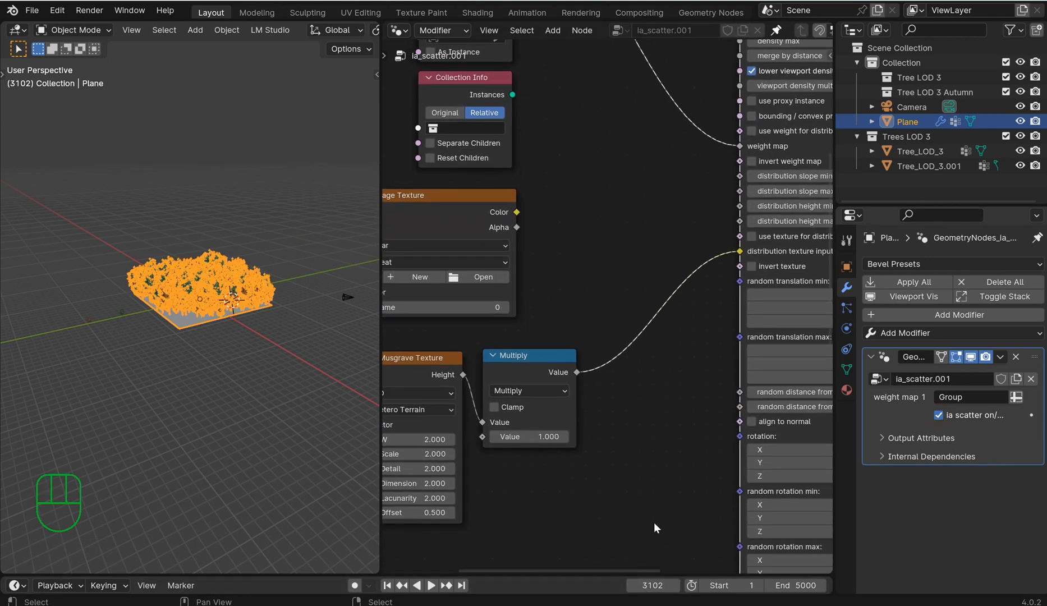
{"action": "scroll", "coordinate": [658, 465], "scroll_direction": "down", "scroll_amount": 2}
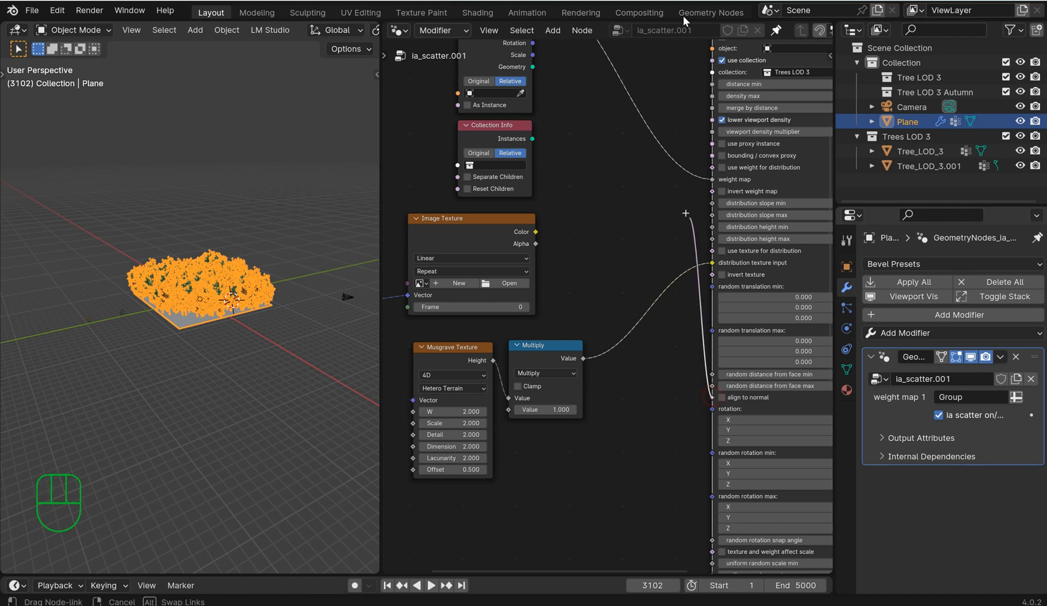
{"action": "left_click_drag", "start_coordinate": [683, 21], "coordinate": [522, 272]}
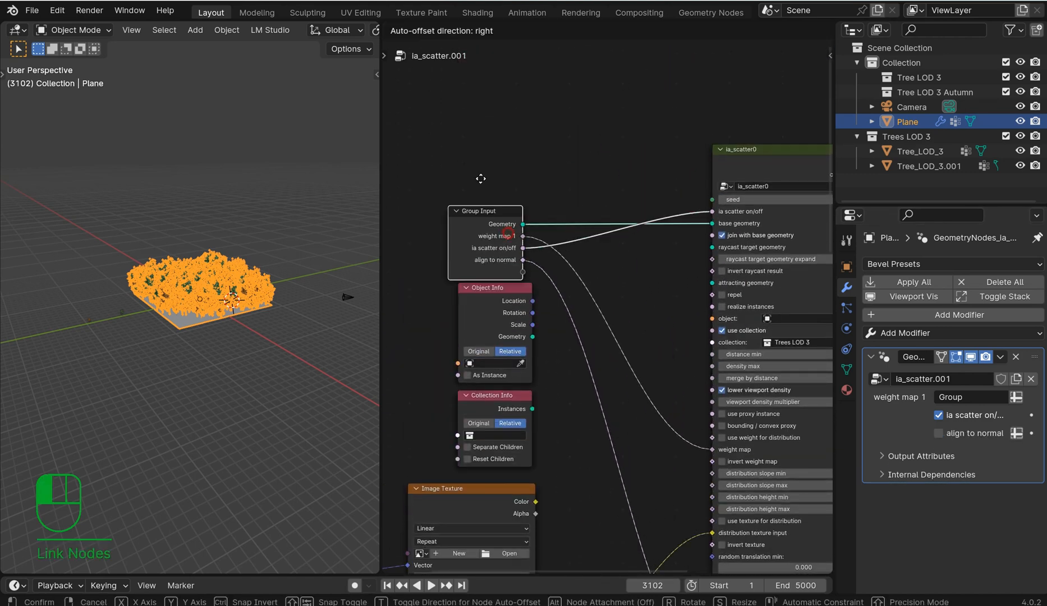
{"action": "left_click_drag", "start_coordinate": [481, 179], "coordinate": [487, 184]}
- Expose the scatter node's pause wind input through the Group Input node
{"action": "middle_click_drag", "start_coordinate": [684, 519], "coordinate": [617, 173]}
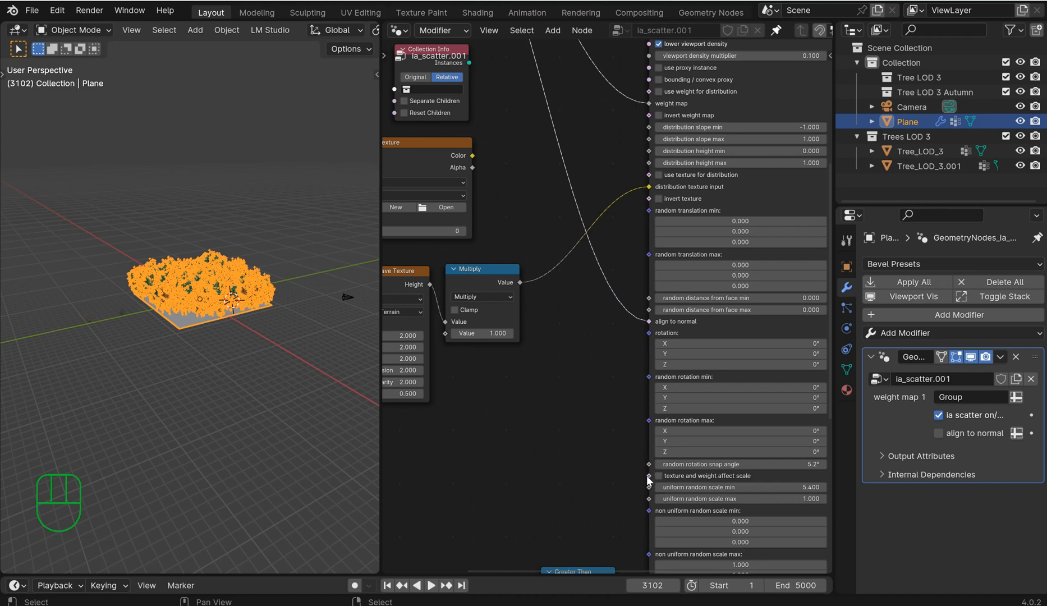
{"action": "middle_click_drag", "start_coordinate": [646, 475], "coordinate": [675, 298]}
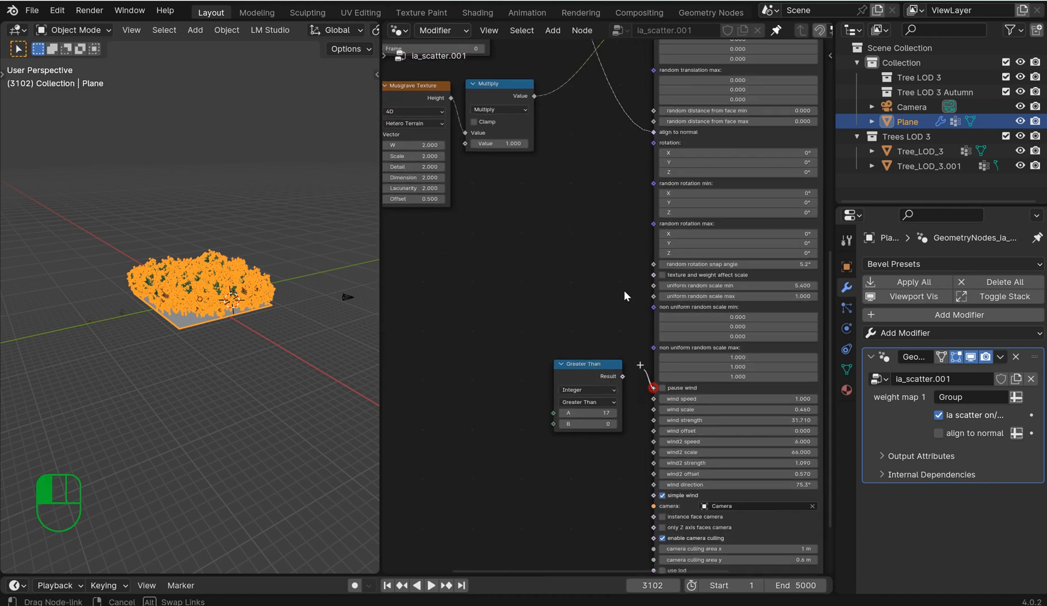
{"action": "left_click_drag", "start_coordinate": [624, 291], "coordinate": [456, 155]}
- Play the animation and test pause wind in the modifier by toggling it, leaving it enabled
{"action": "left_click", "coordinate": [431, 586]}
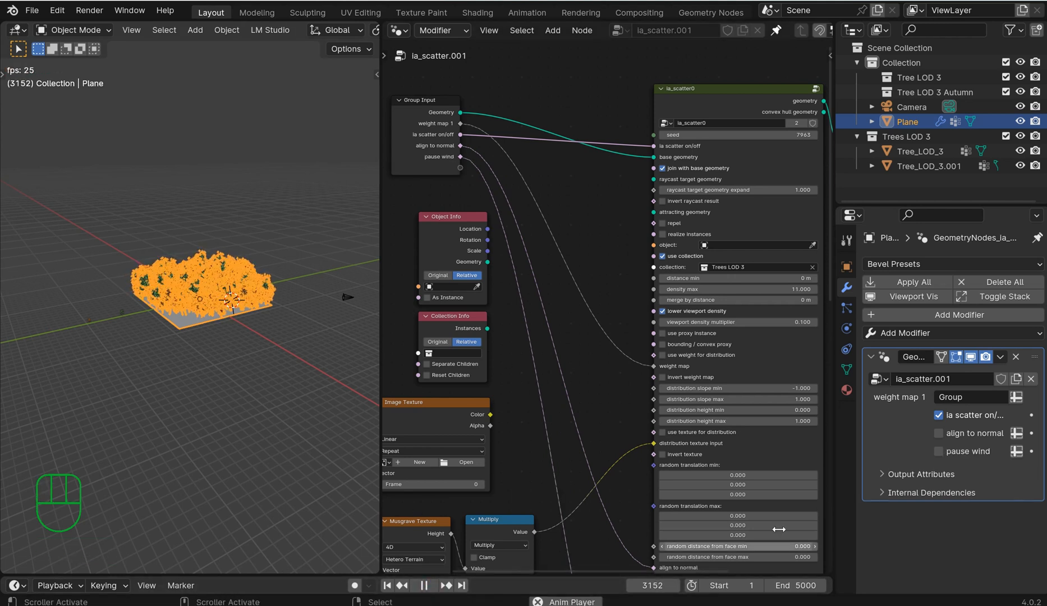
{"action": "left_click", "coordinate": [937, 451]}
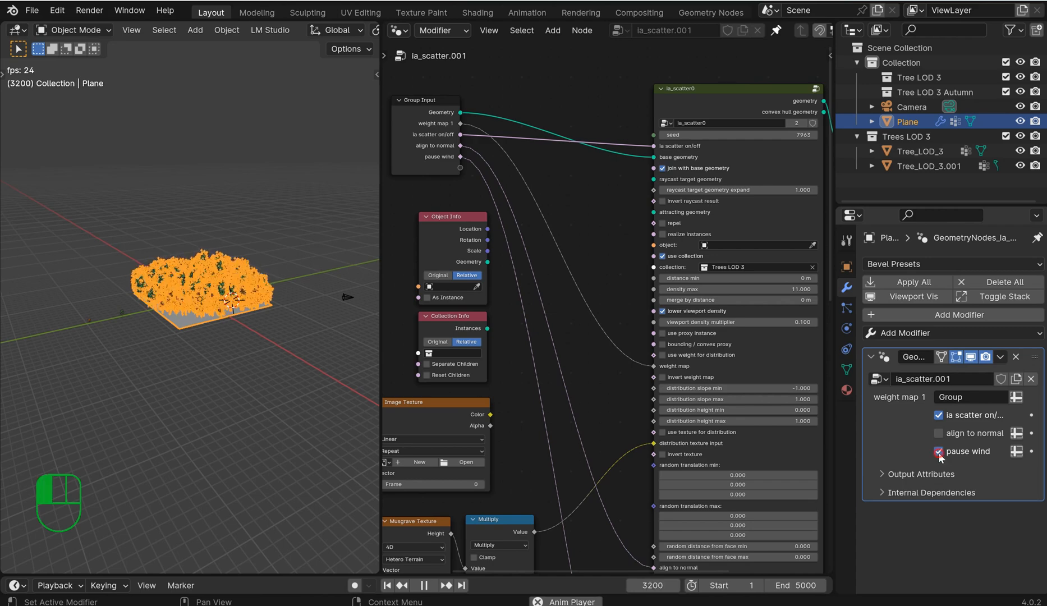
{"action": "scroll", "coordinate": [250, 331], "scroll_direction": "up", "scroll_amount": 6}
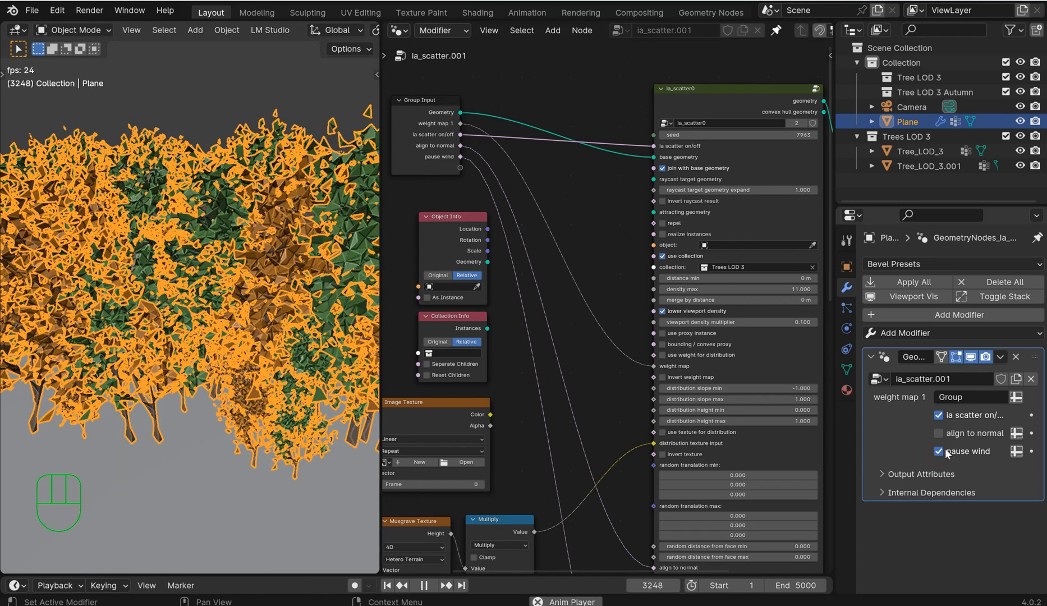
{"action": "left_click", "coordinate": [942, 451]}
{"action": "left_click", "coordinate": [940, 450]}
- Switch align to normal on and back off, turn off ia scatter in the modifier, and enlarge the 3D viewport
{"action": "left_click", "coordinate": [940, 433]}
{"action": "left_click", "coordinate": [940, 432]}
{"action": "left_click", "coordinate": [939, 415]}
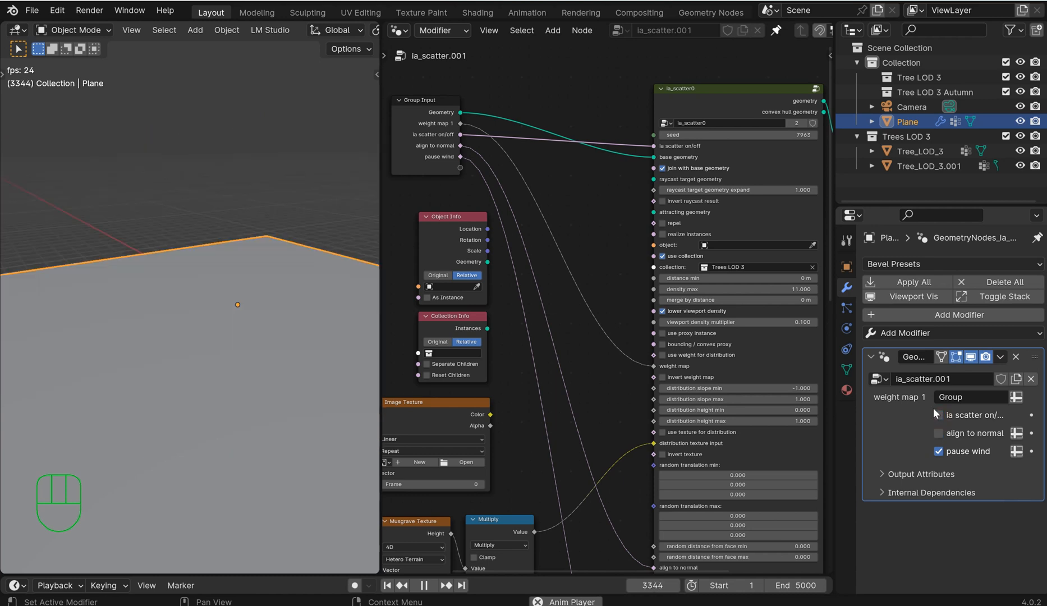
{"action": "left_click_drag", "start_coordinate": [380, 370], "coordinate": [870, 388]}
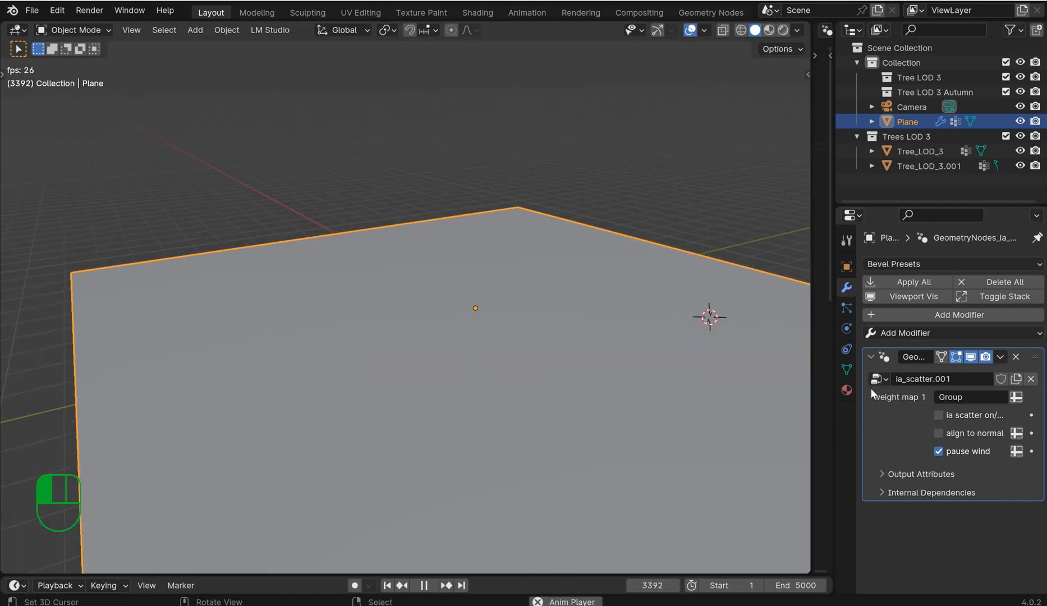
{"action": "scroll", "coordinate": [557, 352], "scroll_direction": "down", "scroll_amount": 2}
{"action": "middle_click_drag", "start_coordinate": [557, 351], "coordinate": [662, 398]}
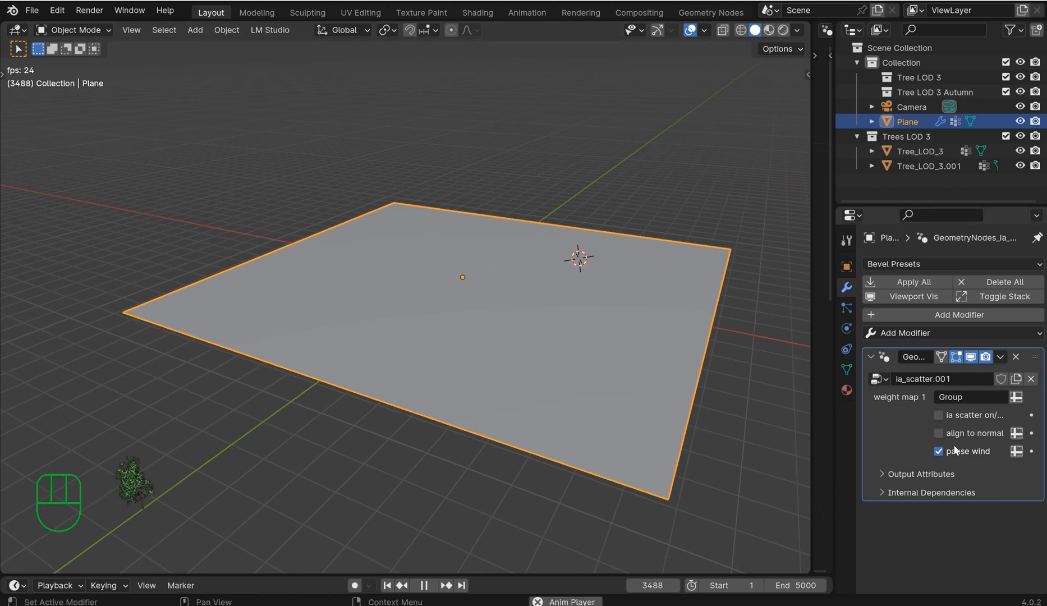
- Widen the node editor and expose the scatter node's wind scale through the Group Input node
{"action": "left_click_drag", "start_coordinate": [812, 381], "coordinate": [386, 382]}
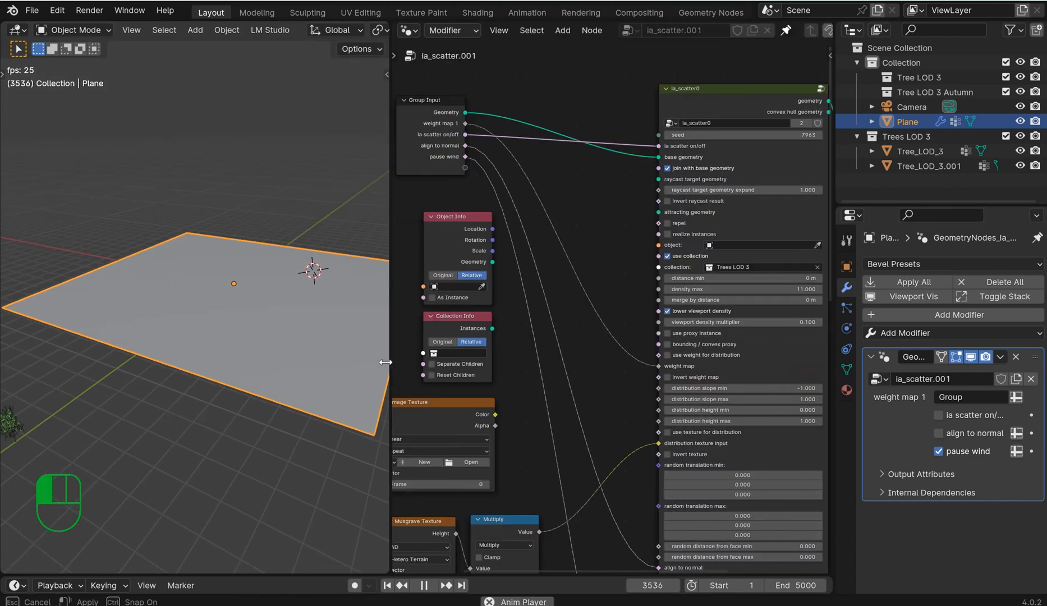
{"action": "middle_click_drag", "start_coordinate": [539, 333], "coordinate": [515, 52]}
{"action": "scroll", "coordinate": [639, 308], "scroll_direction": "up", "scroll_amount": 5}
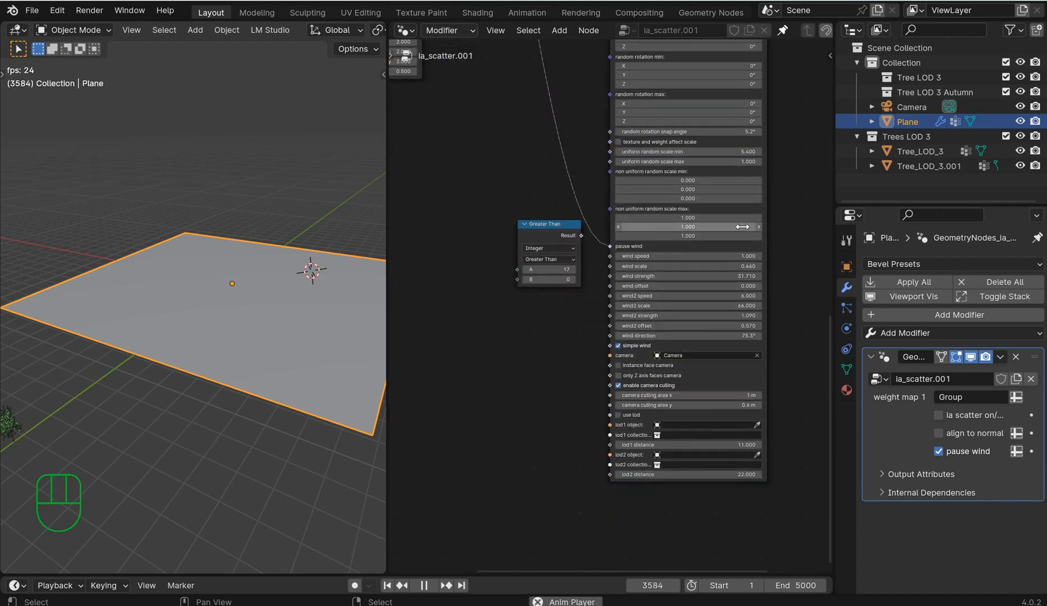
{"action": "middle_click_drag", "start_coordinate": [662, 330], "coordinate": [631, 364]}
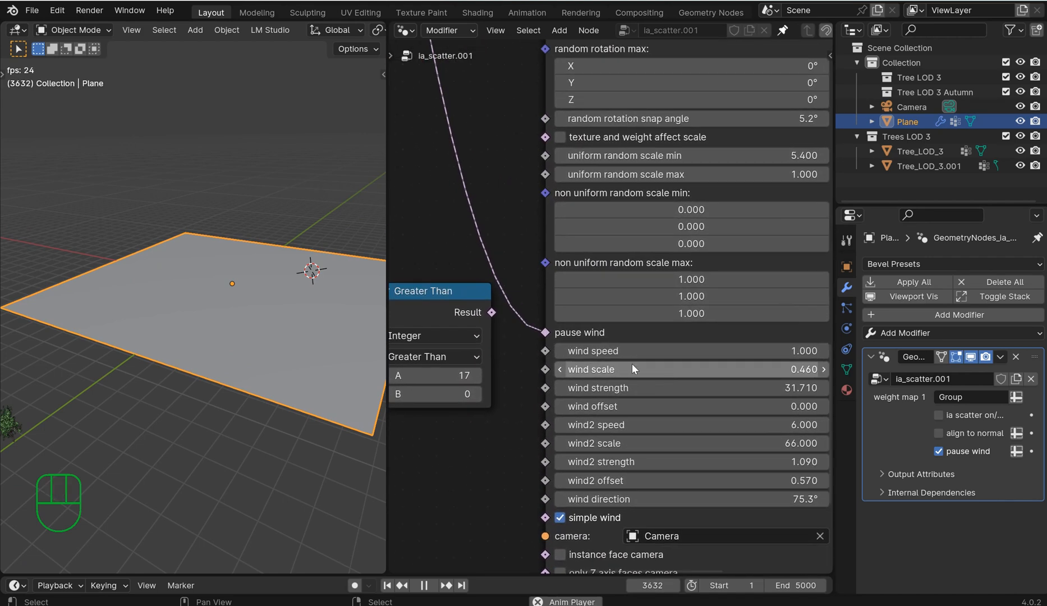
{"action": "left_click_drag", "start_coordinate": [542, 367], "coordinate": [719, 370]}
- Move the Join Geometry and Group Output nodes up, away from the scatter node
{"action": "scroll", "coordinate": [760, 363], "scroll_direction": "down", "scroll_amount": 5}
{"action": "middle_click_drag", "start_coordinate": [751, 361], "coordinate": [498, 303]}
{"action": "left_click_drag", "start_coordinate": [743, 285], "coordinate": [672, 224]}
{"action": "key", "text": "g"}
{"action": "left_click", "coordinate": [715, 149]}
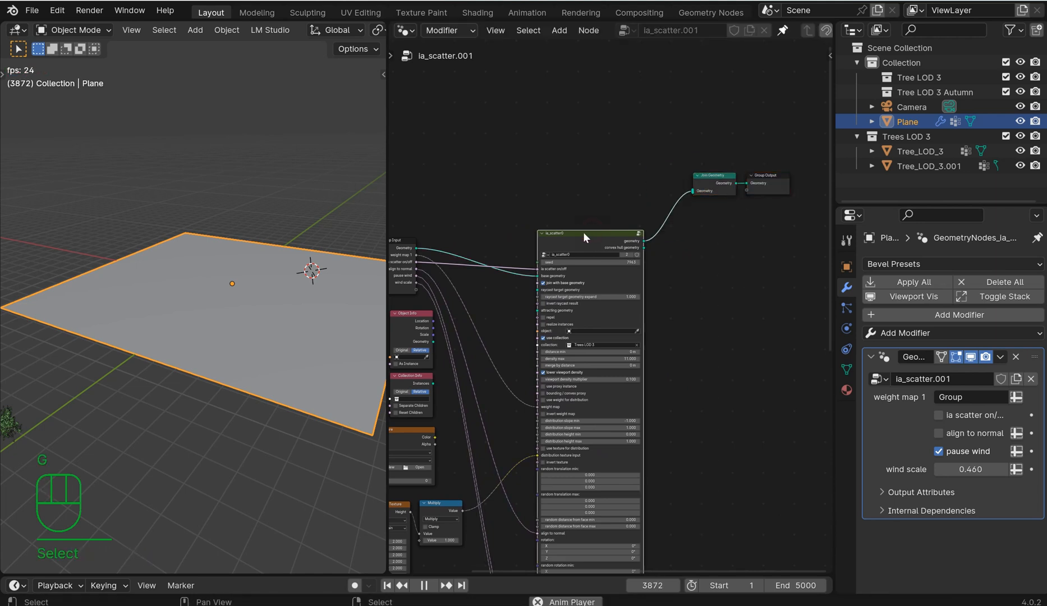
- Duplicate the ia_scatter0 node beside the original and connect the copy to the Join Geometry node
{"action": "left_click", "coordinate": [583, 232]}
{"action": "key", "text": "shift+d"}
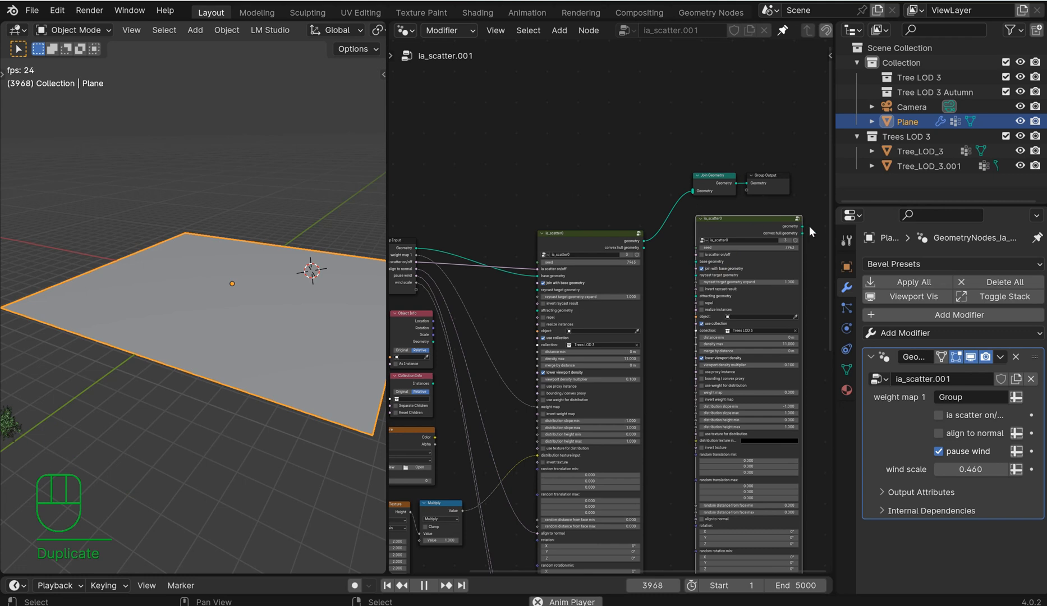
{"action": "right_click_drag", "start_coordinate": [766, 247], "coordinate": [710, 180], "text": "alt"}
- Enlarge the 3D viewport, enter Edit Mode with face selection on the plane, and subdivide it
{"action": "left_click_drag", "start_coordinate": [387, 315], "coordinate": [1017, 313]}
{"action": "middle_click_drag", "start_coordinate": [746, 284], "coordinate": [559, 300]}
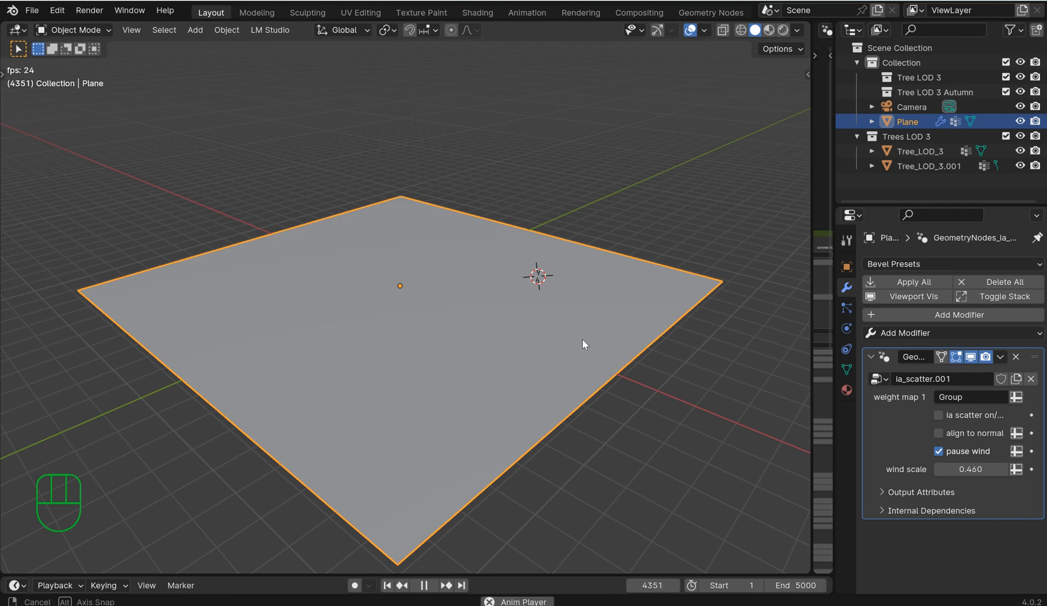
{"action": "middle_click_drag", "start_coordinate": [583, 342], "coordinate": [559, 307]}
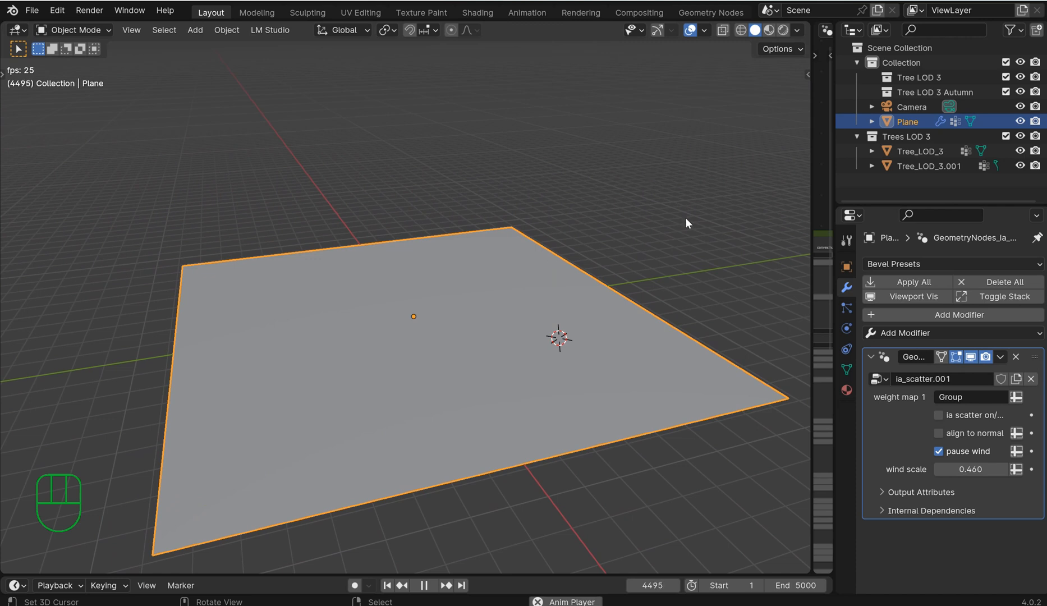
{"action": "middle_click_drag", "start_coordinate": [686, 218], "coordinate": [646, 238]}
{"action": "key", "text": "Tab"}
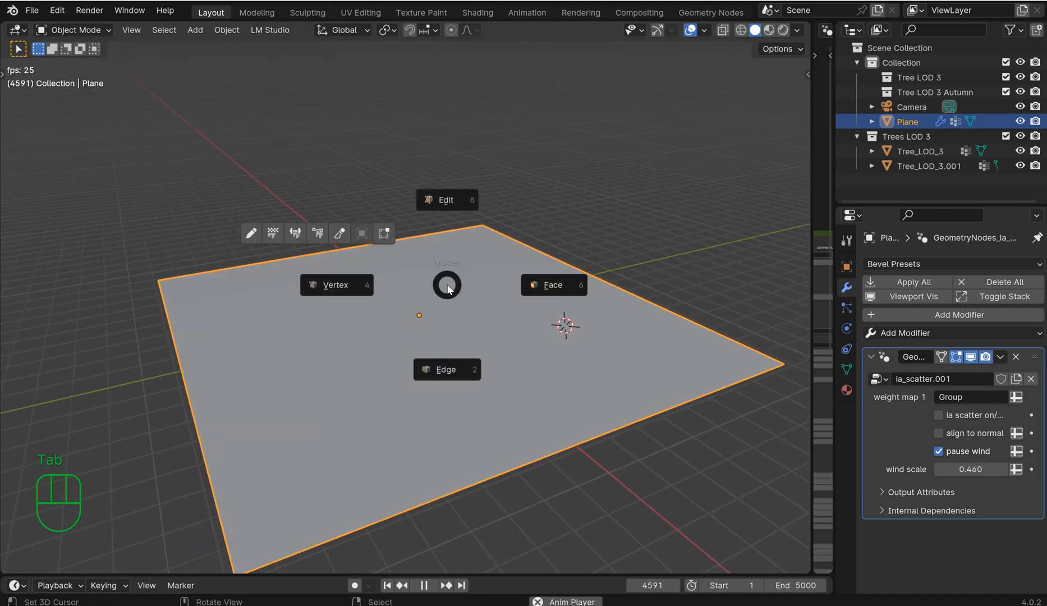
{"action": "left_click", "coordinate": [552, 285]}
{"action": "middle_click_drag", "start_coordinate": [555, 283], "coordinate": [577, 243]}
{"action": "key", "text": "w"}
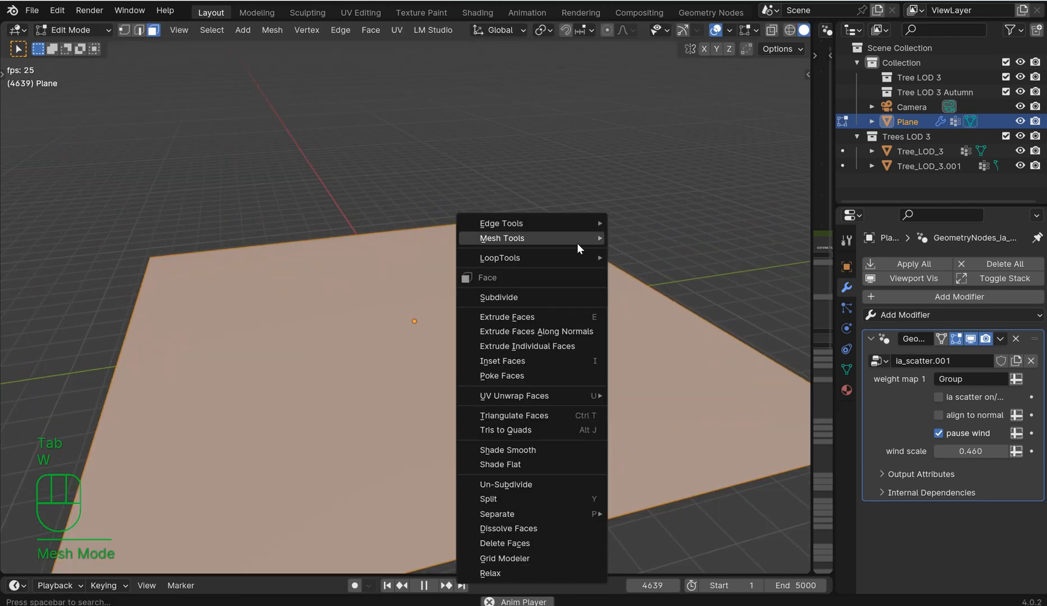
{"action": "left_click", "coordinate": [541, 297]}
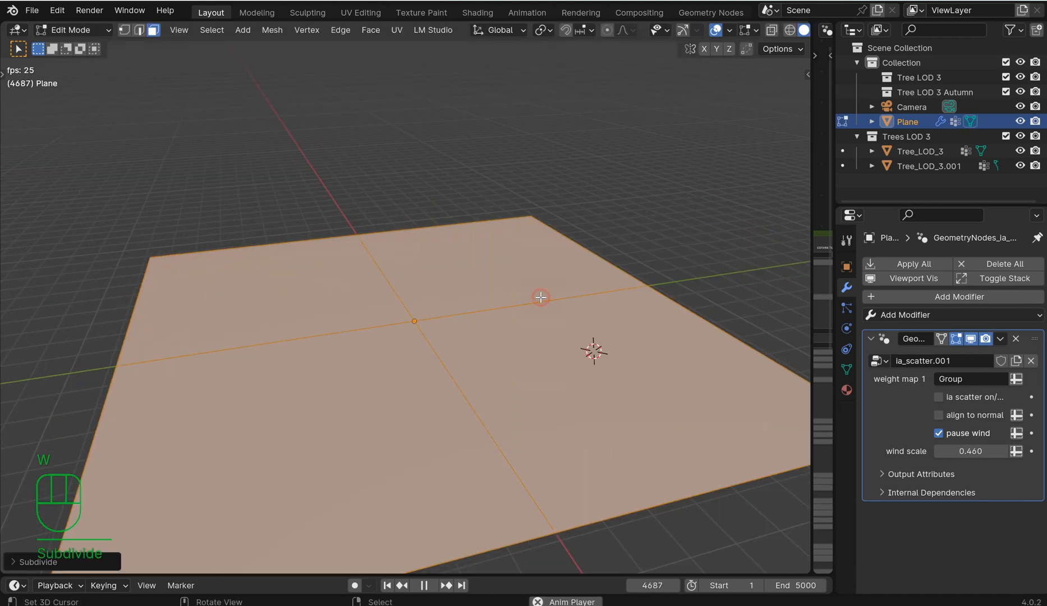
- Set the subdivision's Number of Cuts to 15, and raise it to 30
{"action": "left_click", "coordinate": [16, 562]}
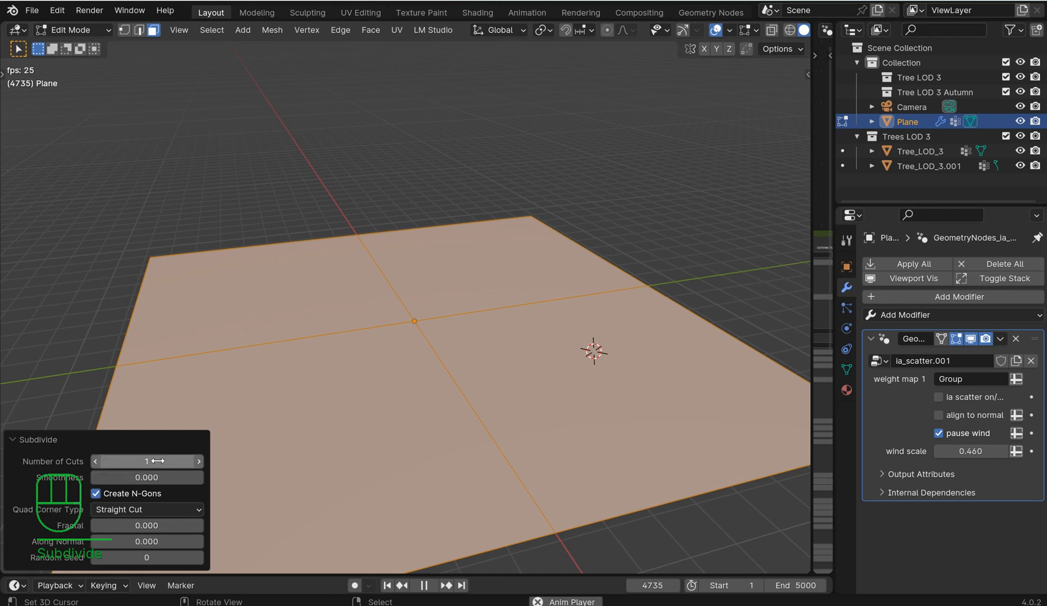
{"action": "left_click_drag", "start_coordinate": [157, 461], "coordinate": [158, 460]}
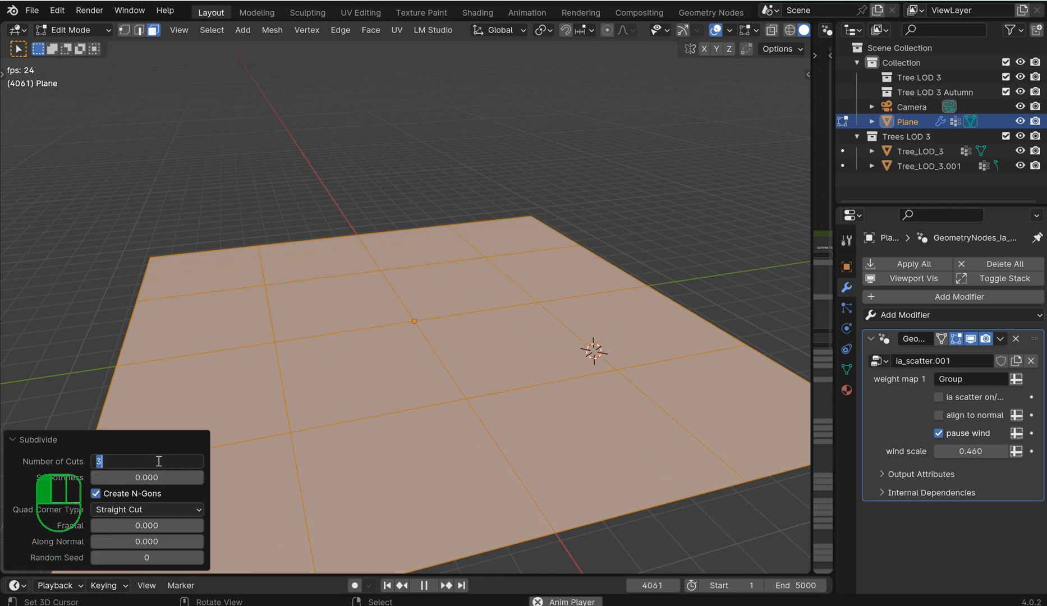
{"action": "type", "text": "15"}
{"action": "key", "text": "Return"}
{"action": "type", "text": "30"}
{"action": "key", "text": "Return"}
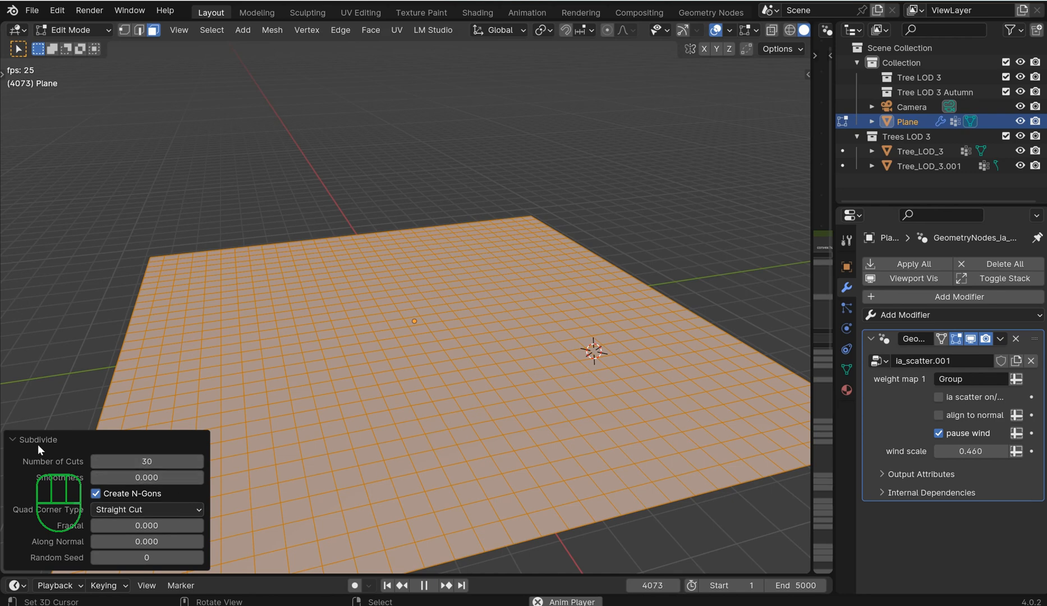
- Leave Edit Mode, switch the plane to Weight Paint mode, and view it from the top
{"action": "left_click", "coordinate": [12, 440]}
{"action": "key", "text": "Tab"}
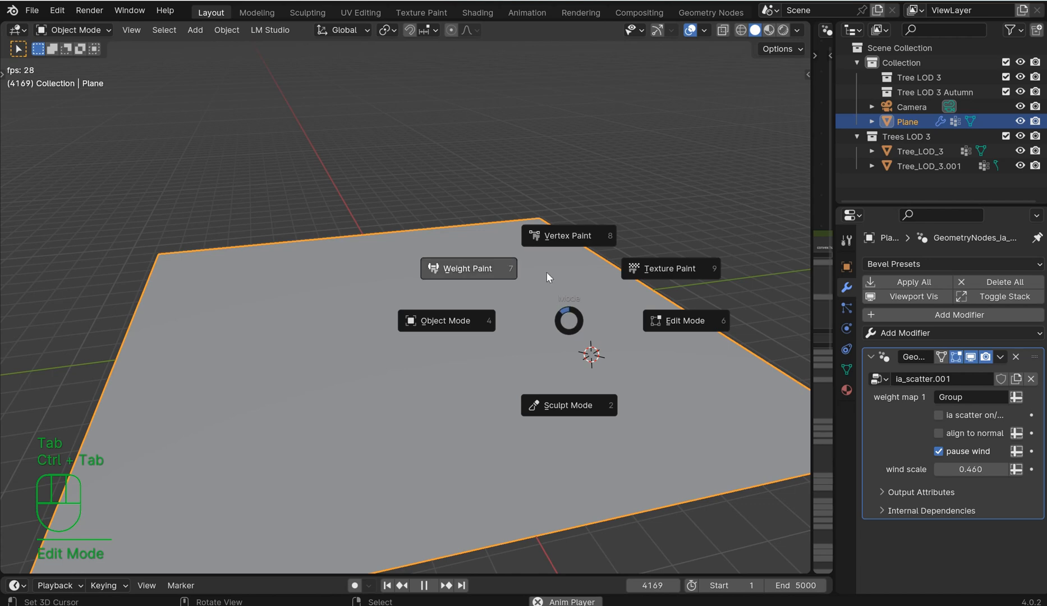
{"action": "left_click", "coordinate": [471, 270]}
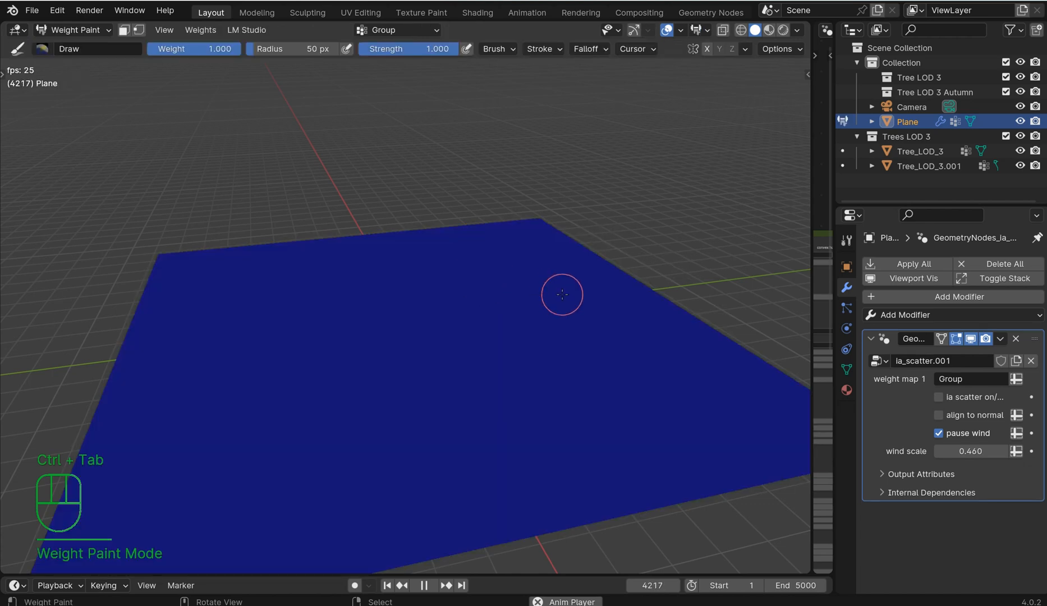
{"action": "key", "text": "KP_7"}
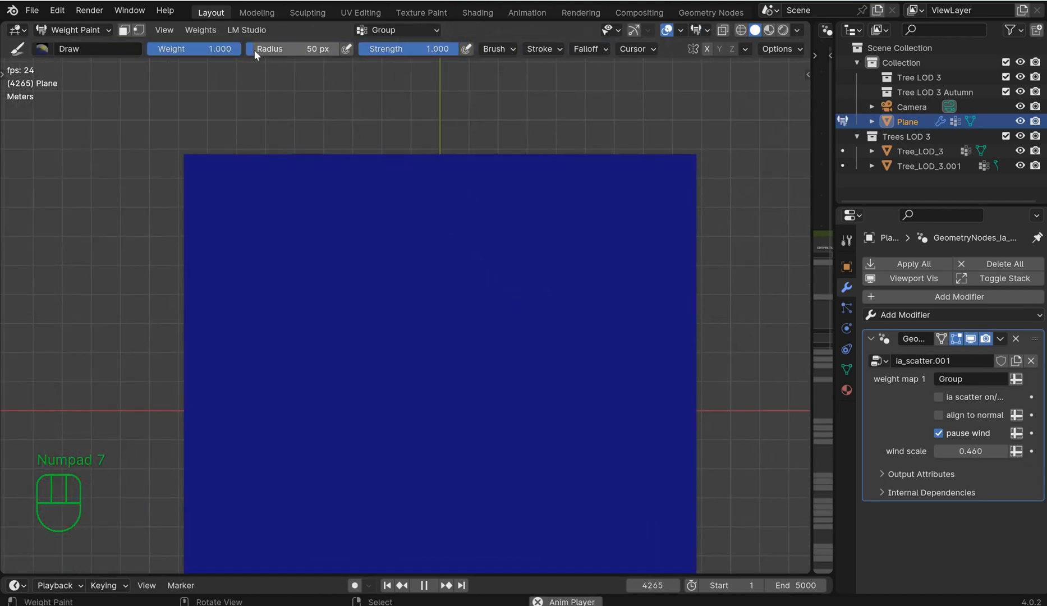
- Apply a linear weight gradient across the whole plane with the Gradient tool at a weight of 0.966
{"action": "mouse_move", "coordinate": [222, 49]}
{"action": "left_mouse_down"}
{"action": "mouse_move", "coordinate": [167, 49]}
{"action": "mouse_move", "coordinate": [237, 49]}
{"action": "left_mouse_up"}
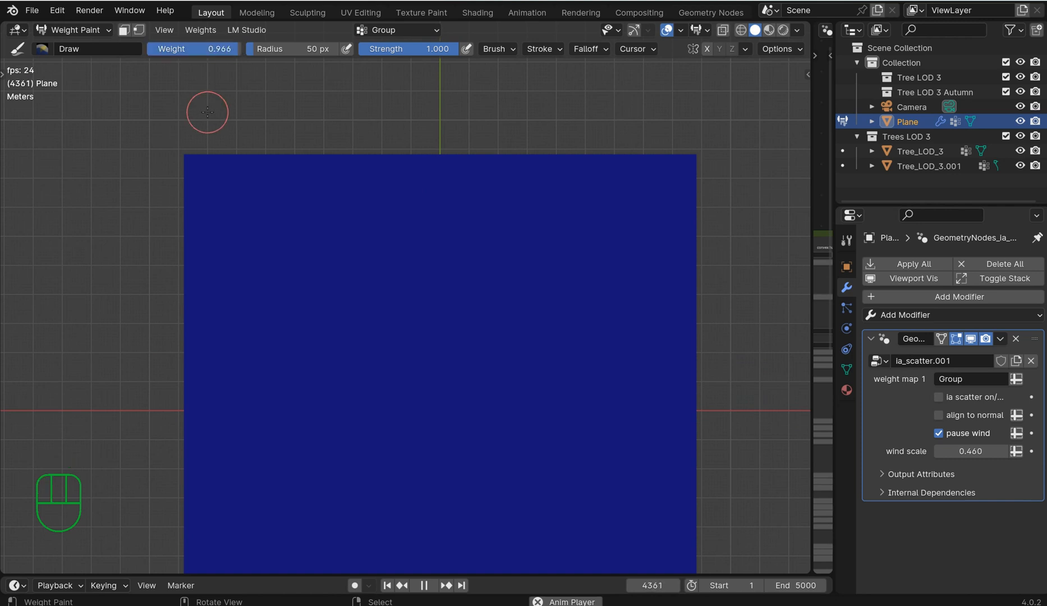
{"action": "key", "text": "t"}
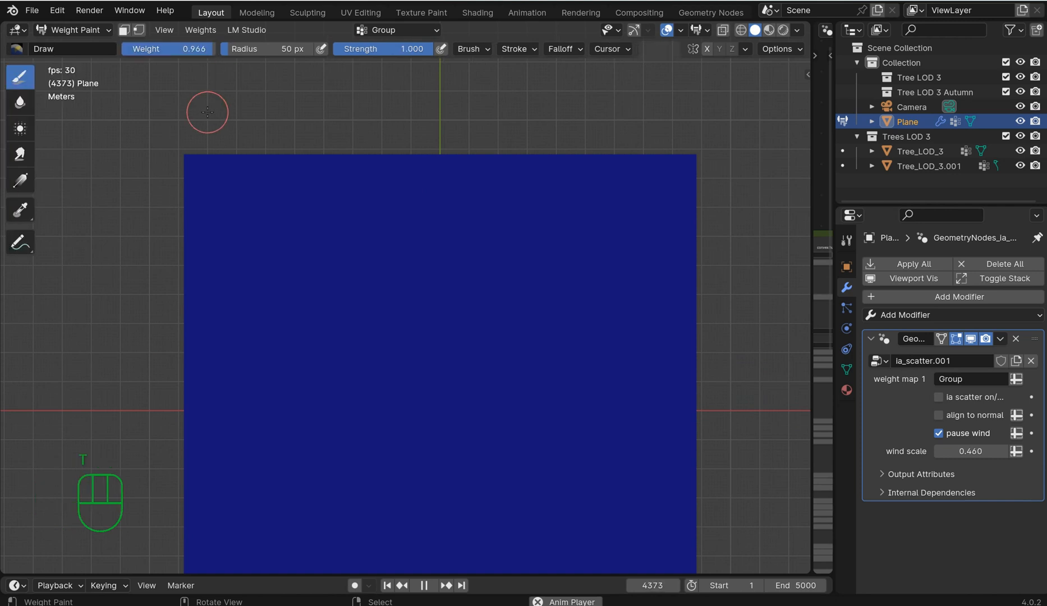
{"action": "left_click", "coordinate": [24, 243]}
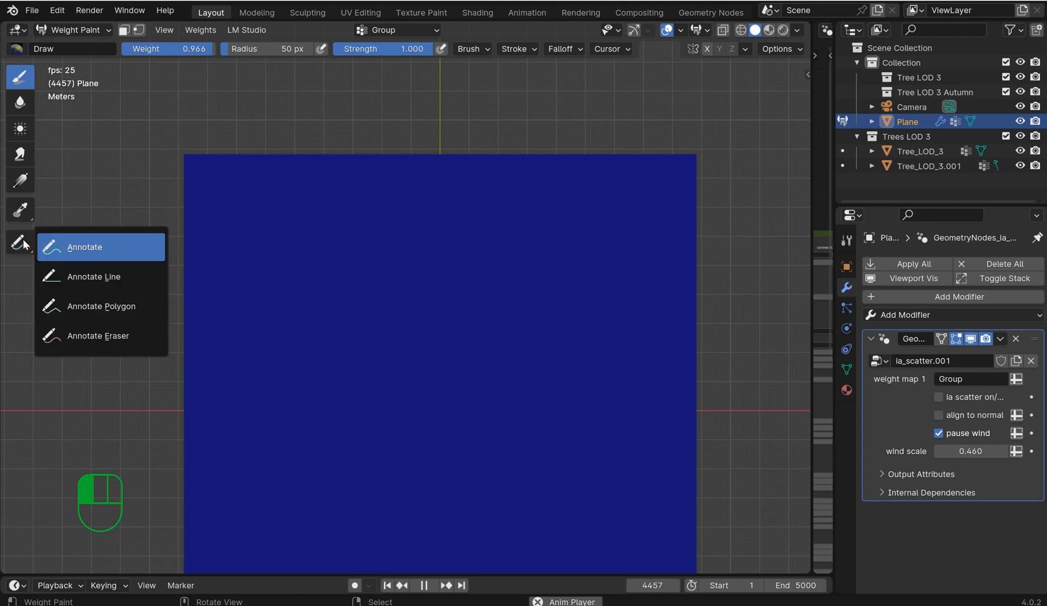
{"action": "left_click", "coordinate": [21, 181]}
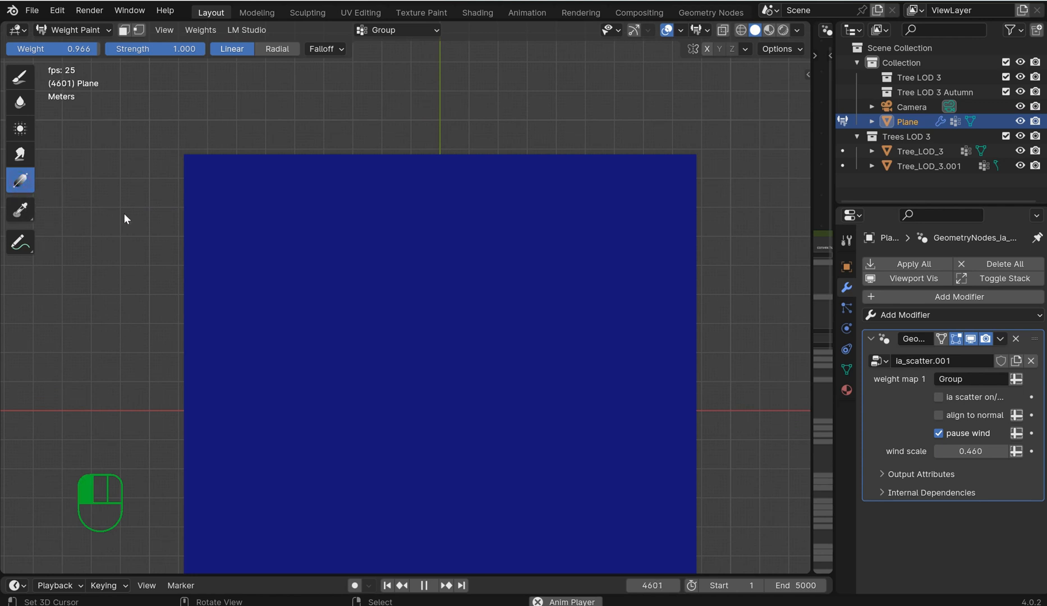
{"action": "mouse_move", "coordinate": [168, 194]}
{"action": "left_mouse_down"}
{"action": "mouse_move", "coordinate": [486, 247]}
{"action": "mouse_move", "coordinate": [694, 367]}
{"action": "mouse_move", "coordinate": [779, 444]}
{"action": "left_mouse_up"}
{"action": "scroll", "coordinate": [710, 388], "scroll_direction": "down", "scroll_amount": 5}
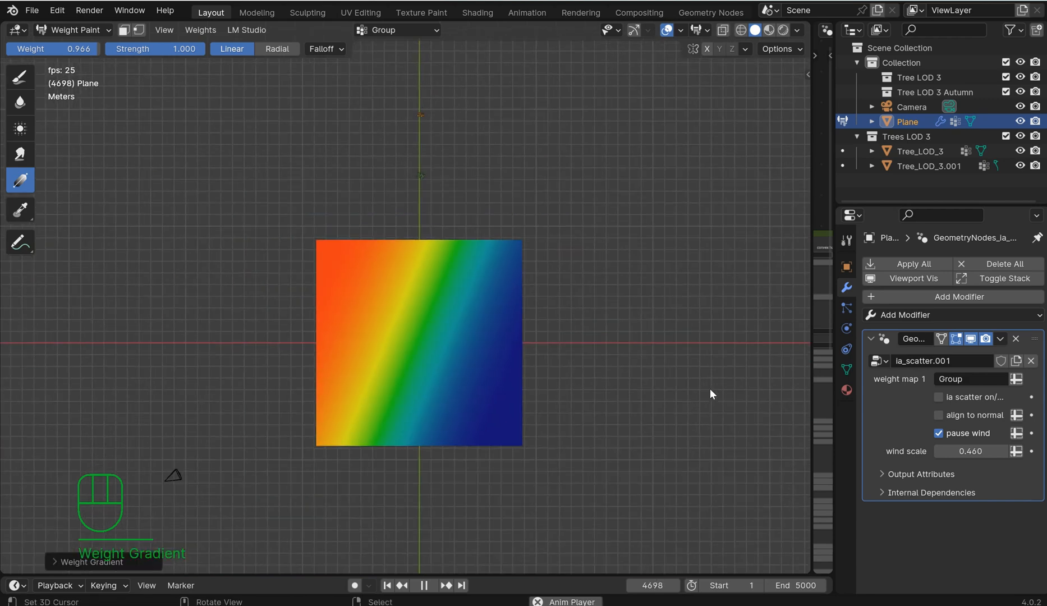
{"action": "scroll", "coordinate": [639, 338], "scroll_direction": "up", "scroll_amount": 5}
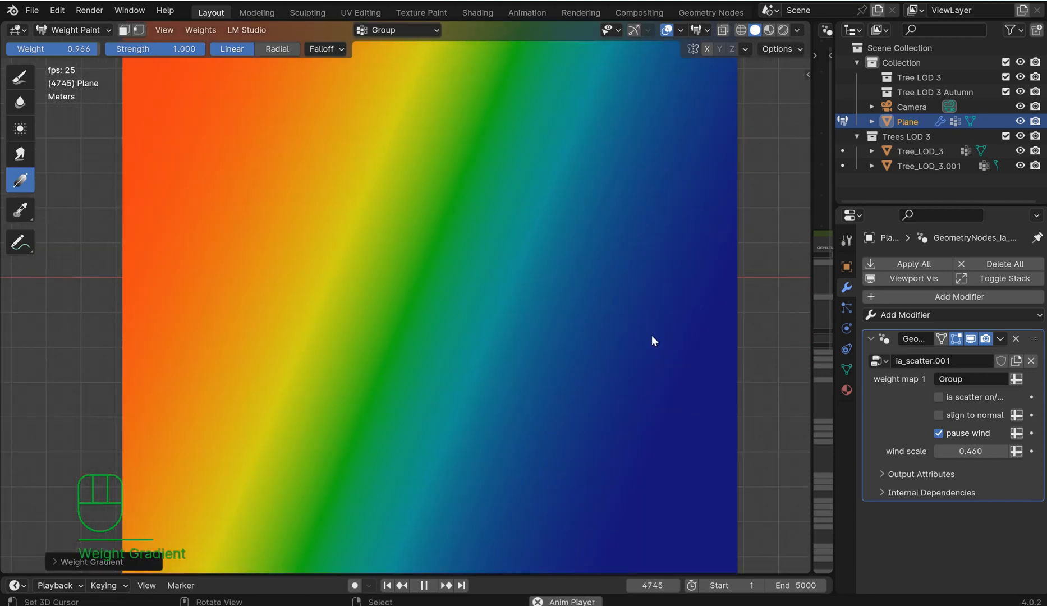
{"action": "middle_click_drag", "start_coordinate": [651, 335], "coordinate": [627, 385], "text": "shift"}
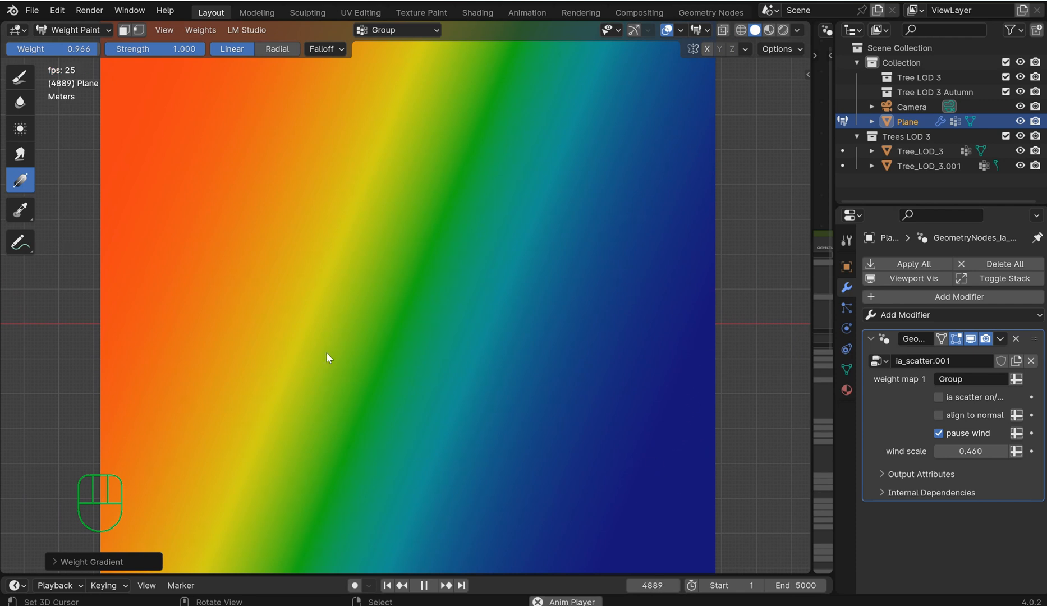
- Annotate the gradient's colour bands with handwritten numbers from the blue area towards the orange, removing each mark
{"action": "left_click", "coordinate": [20, 241]}
{"action": "left_click_drag", "start_coordinate": [677, 283], "coordinate": [692, 293]}
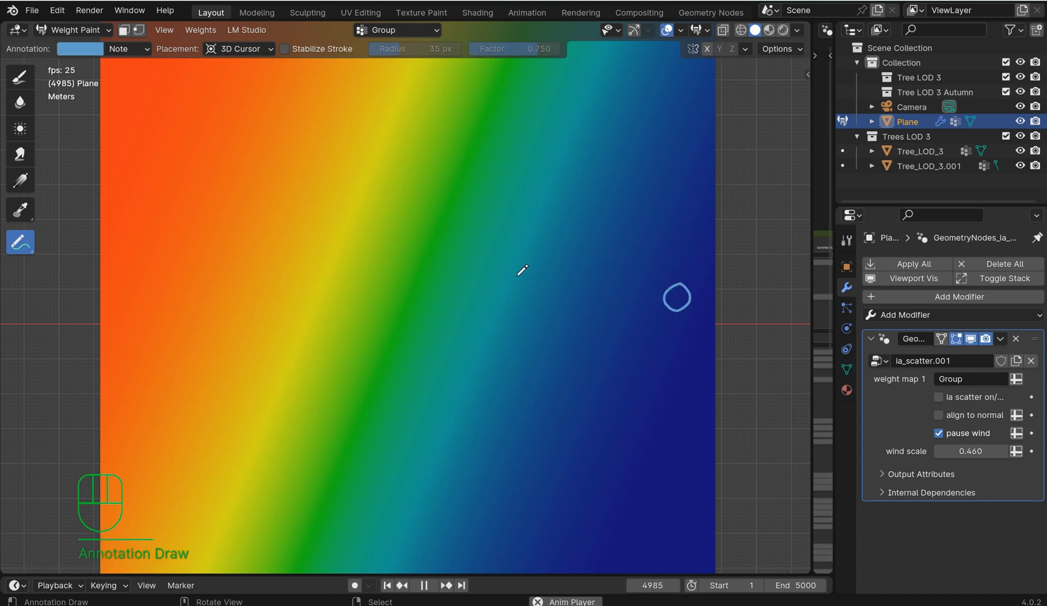
{"action": "left_click_drag", "start_coordinate": [517, 276], "coordinate": [518, 298]}
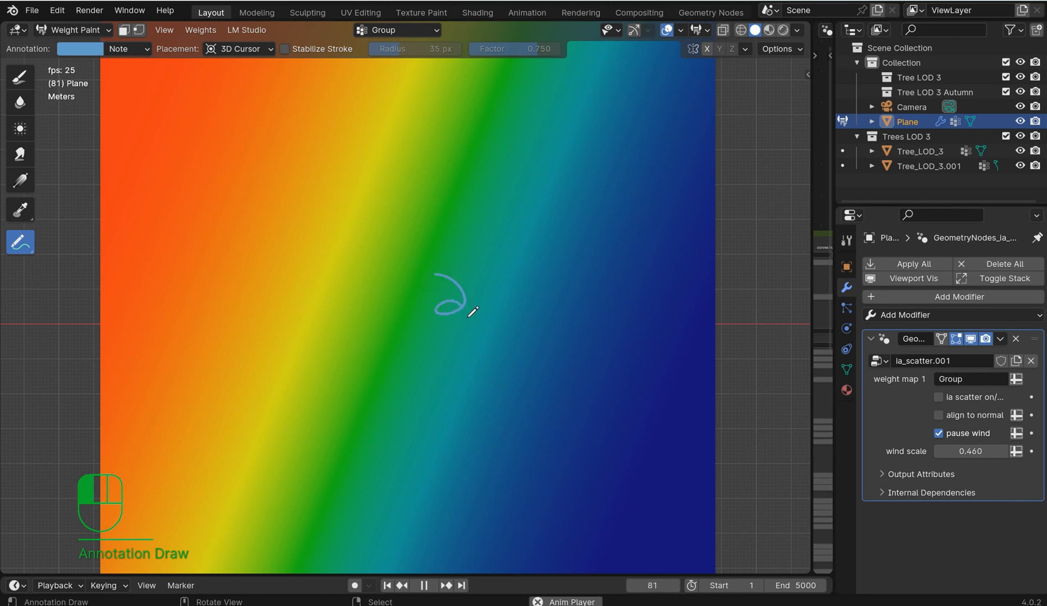
{"action": "left_click_drag", "start_coordinate": [469, 317], "coordinate": [470, 318]}
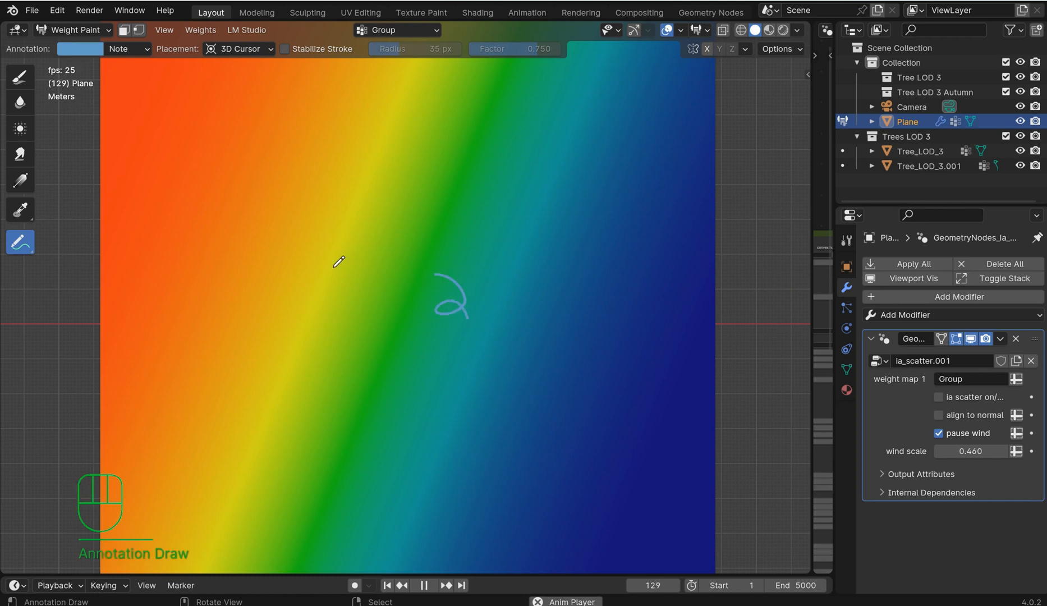
{"action": "left_click_drag", "start_coordinate": [334, 267], "coordinate": [353, 277]}
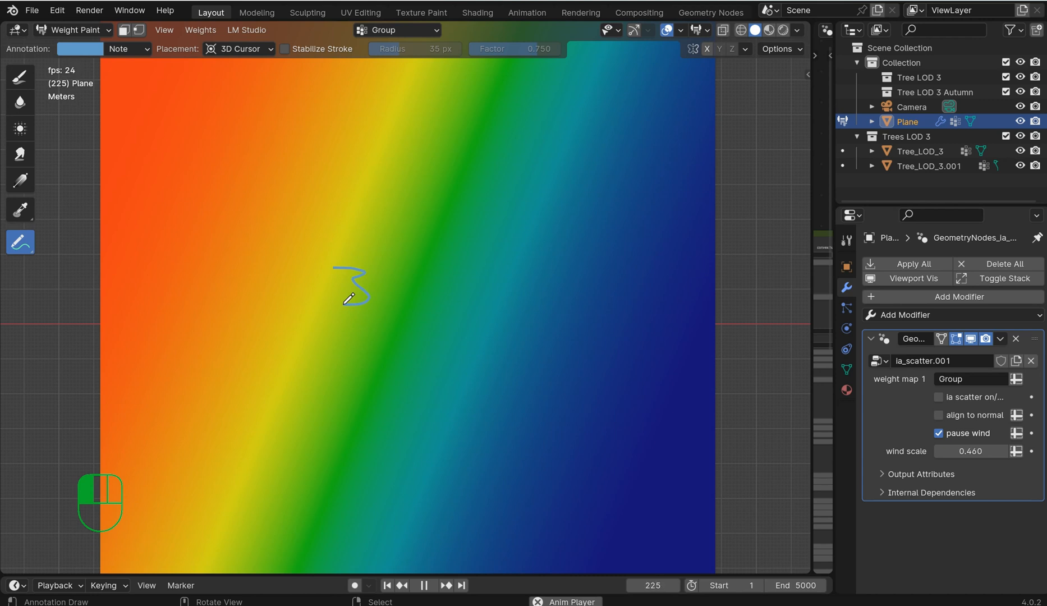
{"action": "left_click_drag", "start_coordinate": [349, 299], "coordinate": [349, 300]}
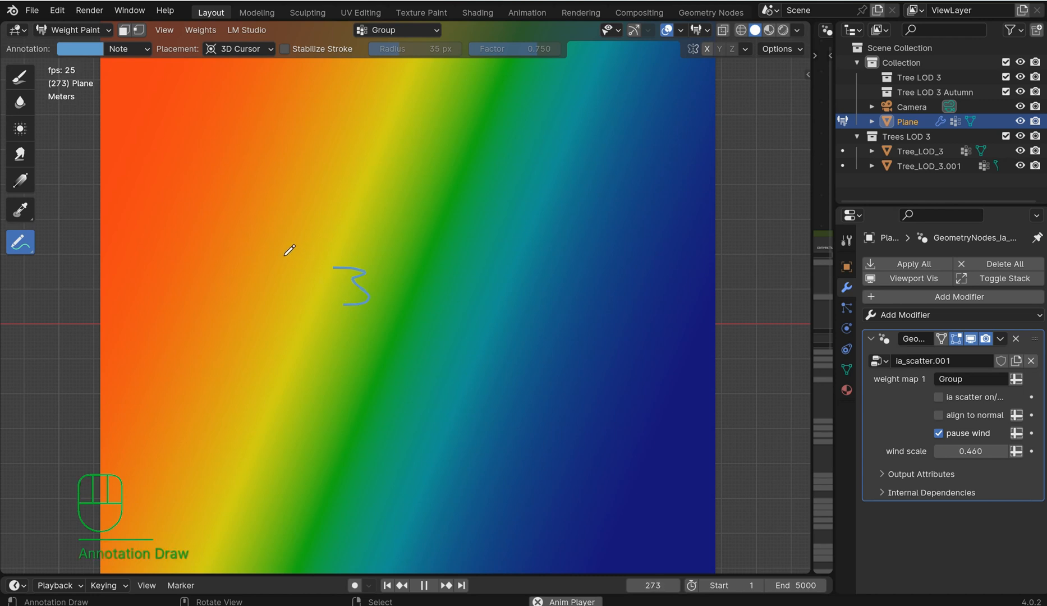
{"action": "mouse_move", "coordinate": [283, 256]}
{"action": "left_mouse_down"}
{"action": "mouse_move", "coordinate": [321, 270]}
{"action": "mouse_move", "coordinate": [315, 303]}
{"action": "mouse_move", "coordinate": [310, 274]}
{"action": "left_mouse_up"}
{"action": "left_click_drag", "start_coordinate": [209, 166], "coordinate": [204, 214]}
{"action": "left_click_drag", "start_coordinate": [202, 177], "coordinate": [273, 172]}
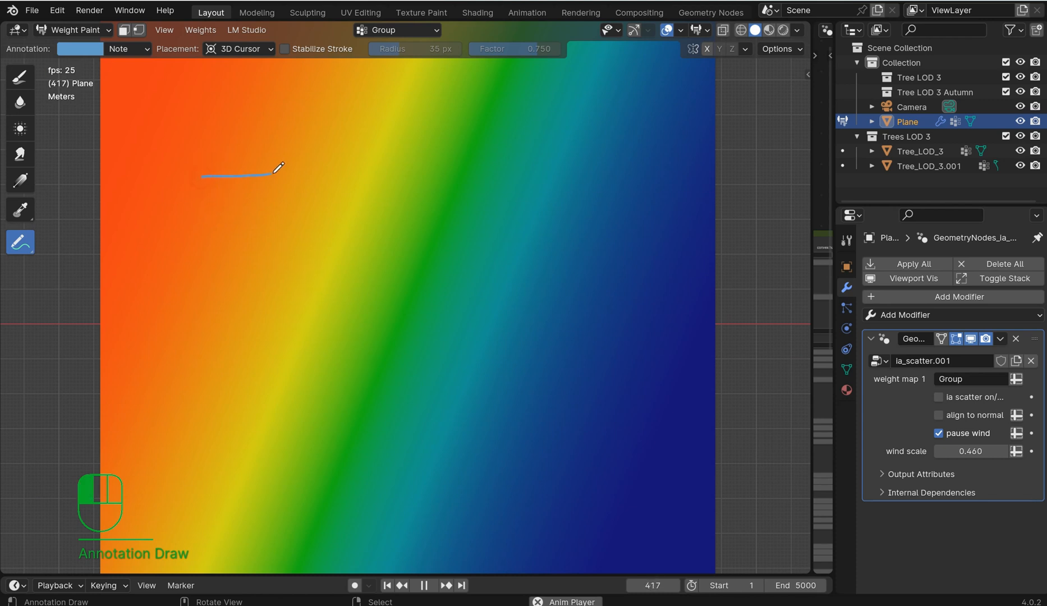
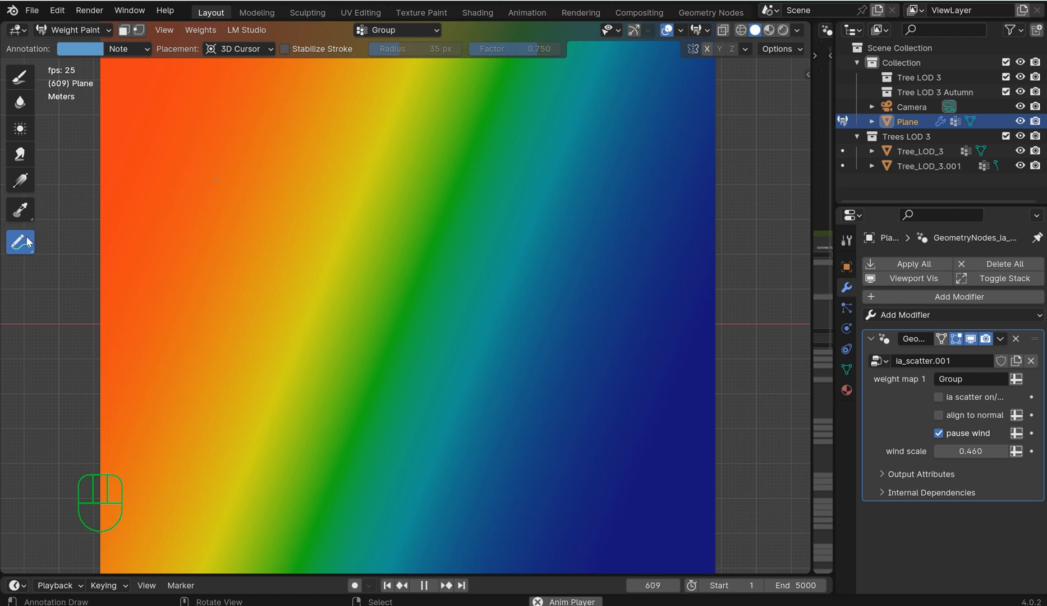
{"action": "left_click_drag", "start_coordinate": [25, 244], "coordinate": [52, 243]}
- Paint the entire plane with weight 0 using the Draw brush at a 321 px radius
{"action": "left_click", "coordinate": [19, 77]}
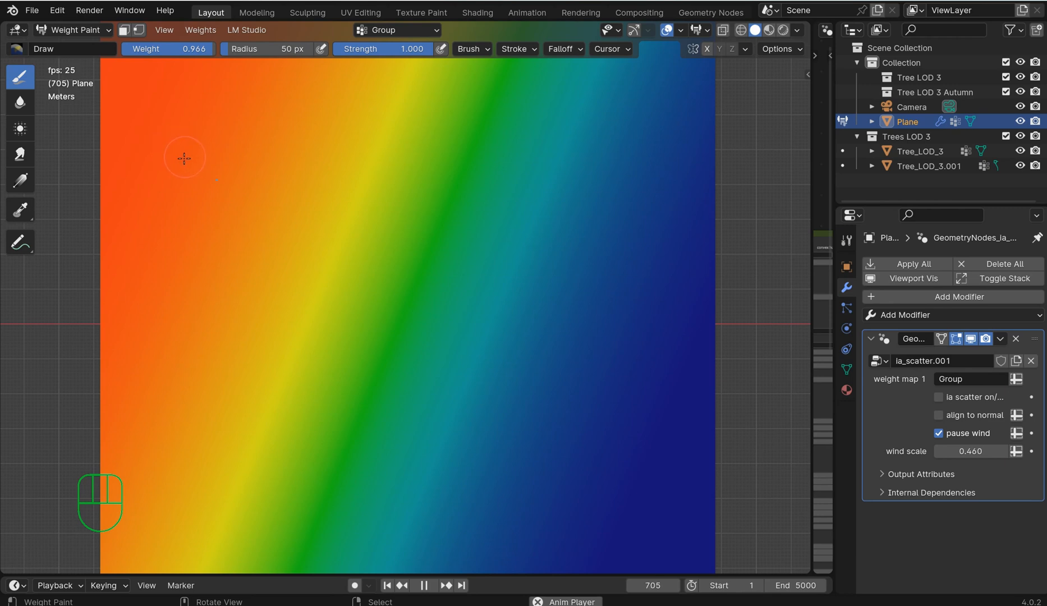
{"action": "scroll", "coordinate": [406, 281], "scroll_direction": "down", "scroll_amount": 3}
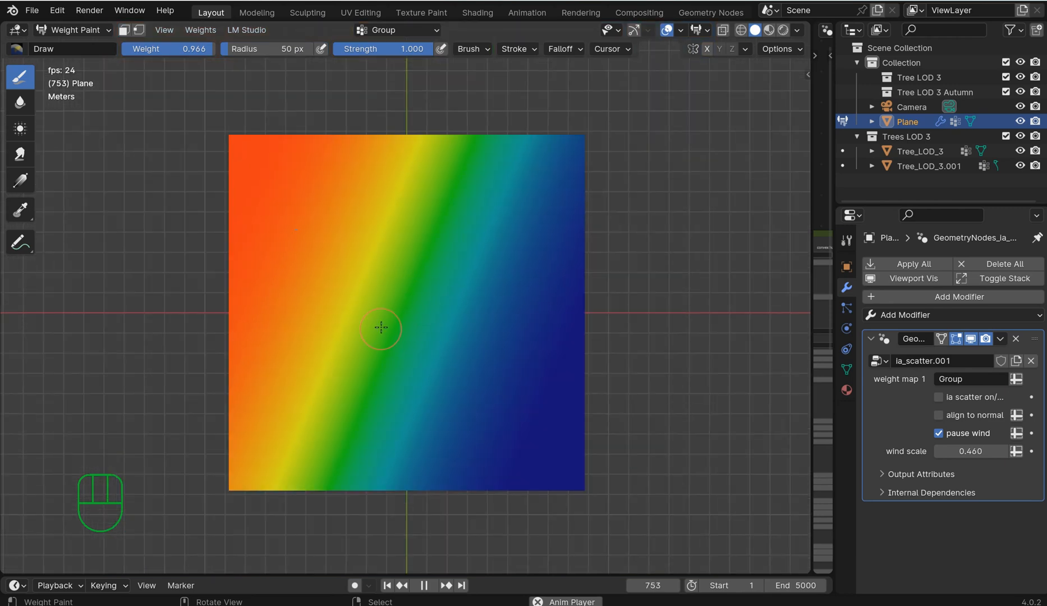
{"action": "middle_click_drag", "start_coordinate": [381, 328], "coordinate": [393, 297]}
{"action": "key", "text": "KP_7"}
{"action": "key", "text": "f"}
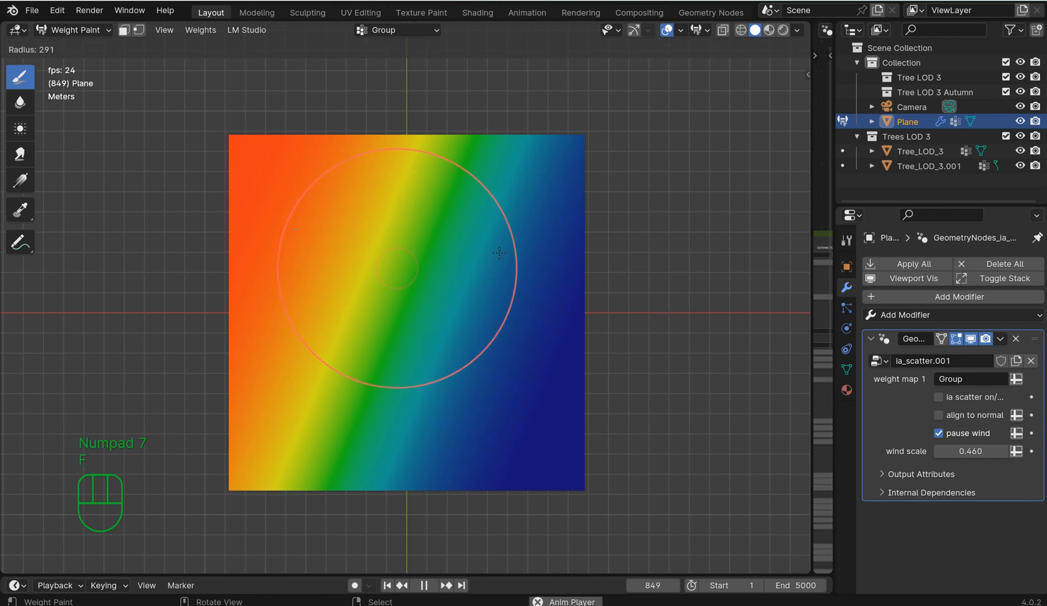
{"action": "left_click_drag", "start_coordinate": [191, 49], "coordinate": [122, 48]}
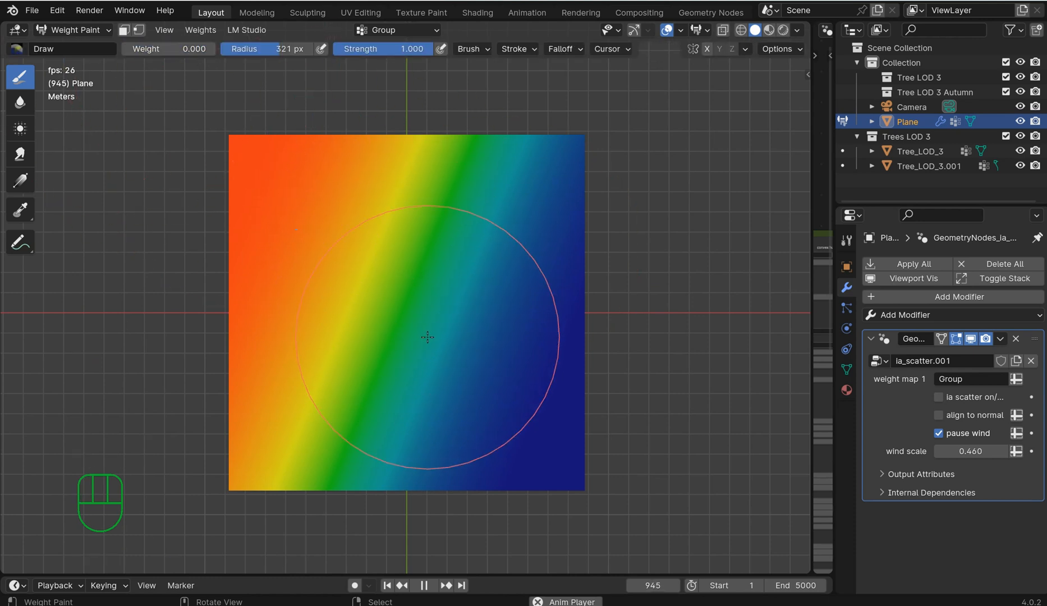
{"action": "key", "text": "ctrl+f"}
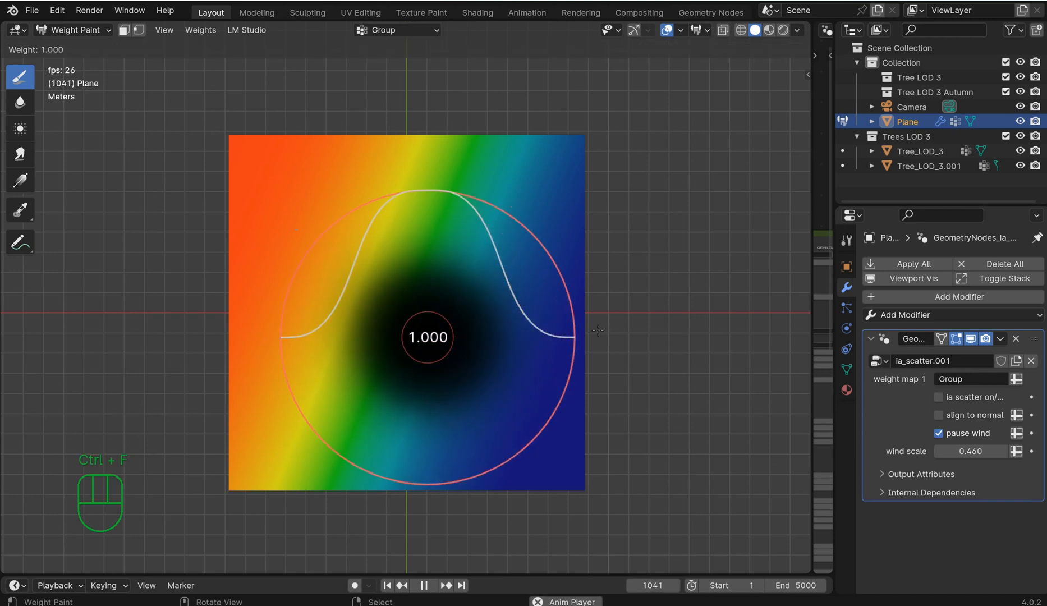
{"action": "left_click", "coordinate": [410, 352]}
{"action": "mouse_move", "coordinate": [420, 304]}
{"action": "left_mouse_down"}
{"action": "mouse_move", "coordinate": [222, 257]}
{"action": "mouse_move", "coordinate": [112, 124]}
{"action": "mouse_move", "coordinate": [698, 169]}
{"action": "mouse_move", "coordinate": [164, 498]}
{"action": "mouse_move", "coordinate": [357, 70]}
{"action": "mouse_move", "coordinate": [401, 211]}
{"action": "mouse_move", "coordinate": [159, 136]}
{"action": "mouse_move", "coordinate": [335, 117]}
{"action": "mouse_move", "coordinate": [290, 391]}
{"action": "mouse_move", "coordinate": [342, 421]}
{"action": "mouse_move", "coordinate": [306, 243]}
{"action": "mouse_move", "coordinate": [568, 318]}
{"action": "mouse_move", "coordinate": [467, 325]}
{"action": "left_mouse_up"}
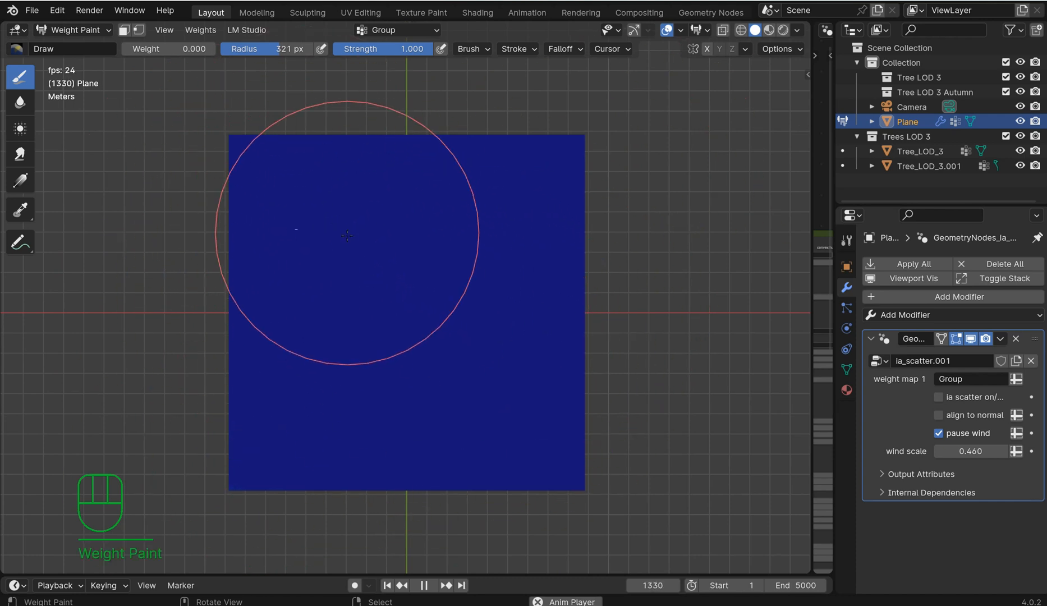
- Paint the upper-left corner of the plane with weight 1.000 using a brush radius of 65 px
{"action": "key", "text": "f"}
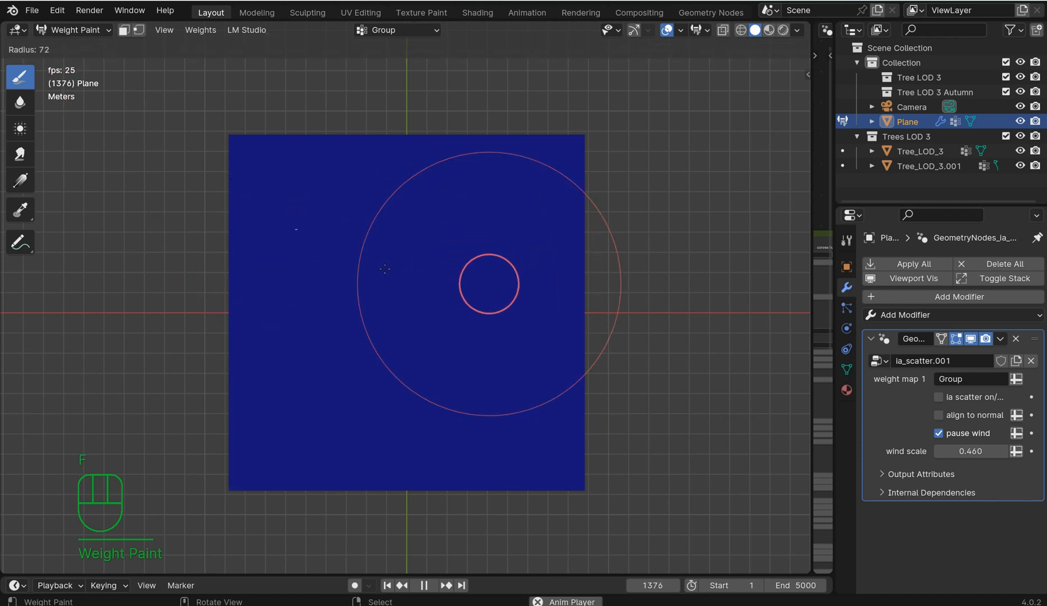
{"action": "left_click", "coordinate": [386, 271]}
{"action": "key", "text": "ctrl+f"}
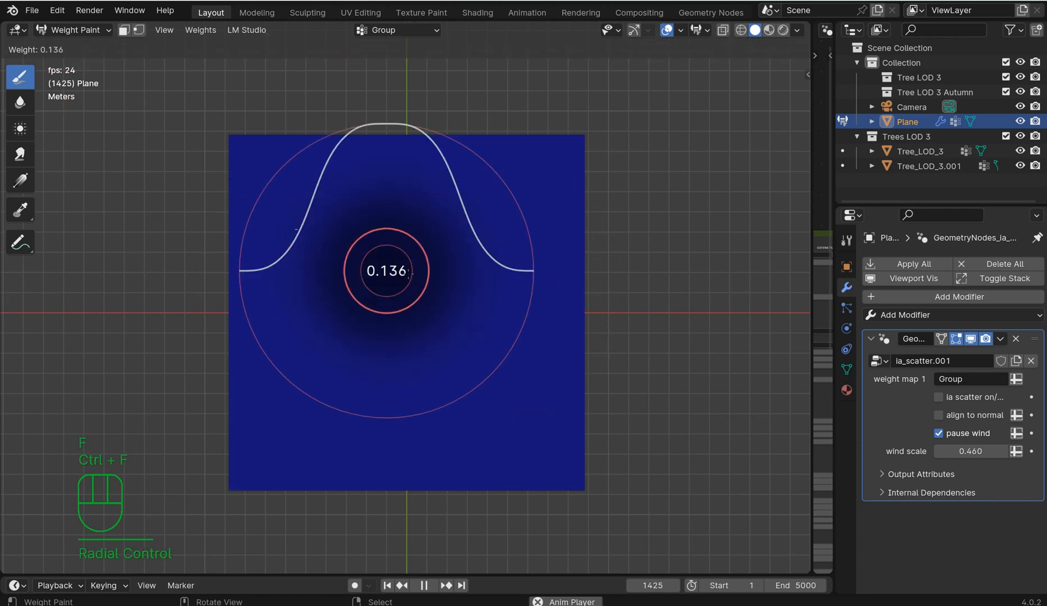
{"action": "left_click", "coordinate": [608, 238]}
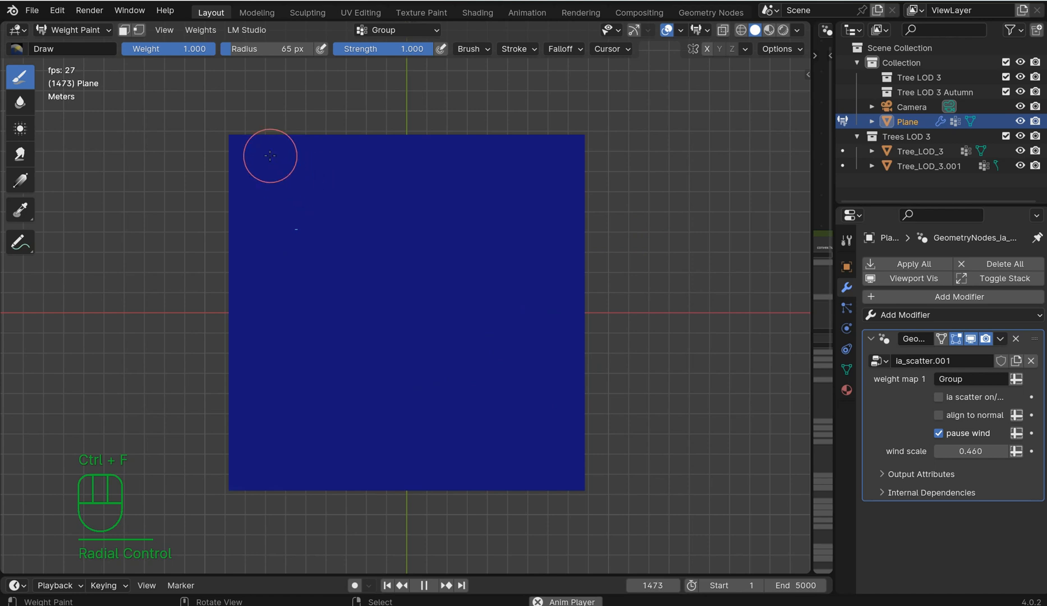
{"action": "mouse_move", "coordinate": [253, 140]}
{"action": "left_mouse_down"}
{"action": "mouse_move", "coordinate": [219, 180]}
{"action": "mouse_move", "coordinate": [261, 145]}
{"action": "mouse_move", "coordinate": [317, 154]}
{"action": "mouse_move", "coordinate": [277, 151]}
{"action": "mouse_move", "coordinate": [227, 182]}
{"action": "mouse_move", "coordinate": [236, 133]}
{"action": "mouse_move", "coordinate": [238, 200]}
{"action": "left_mouse_up"}
{"action": "left_click_drag", "start_coordinate": [238, 154], "coordinate": [270, 147]}
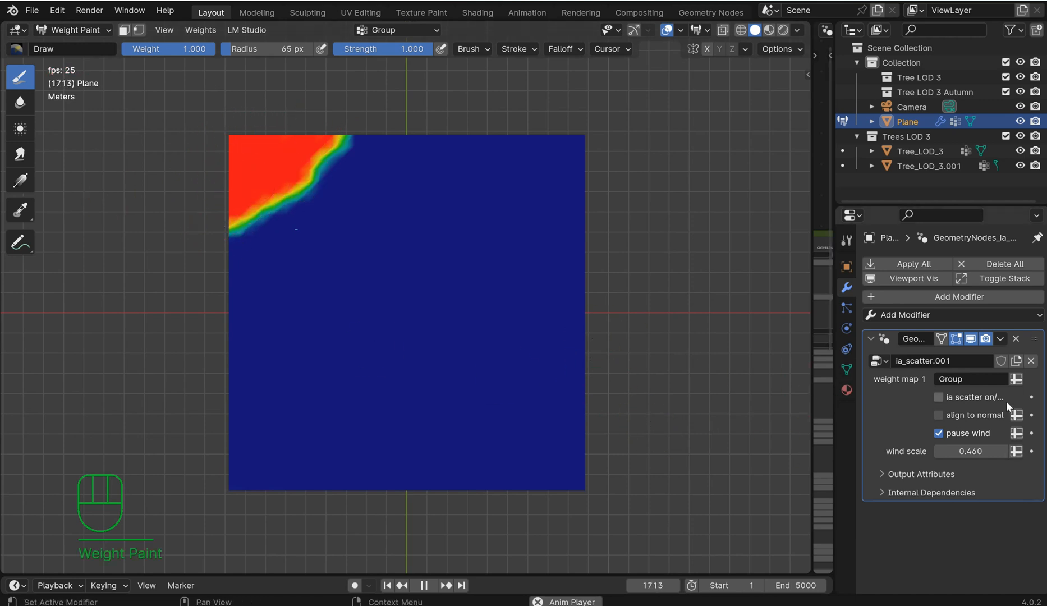
{"action": "middle_click_drag", "start_coordinate": [536, 362], "coordinate": [653, 363]}
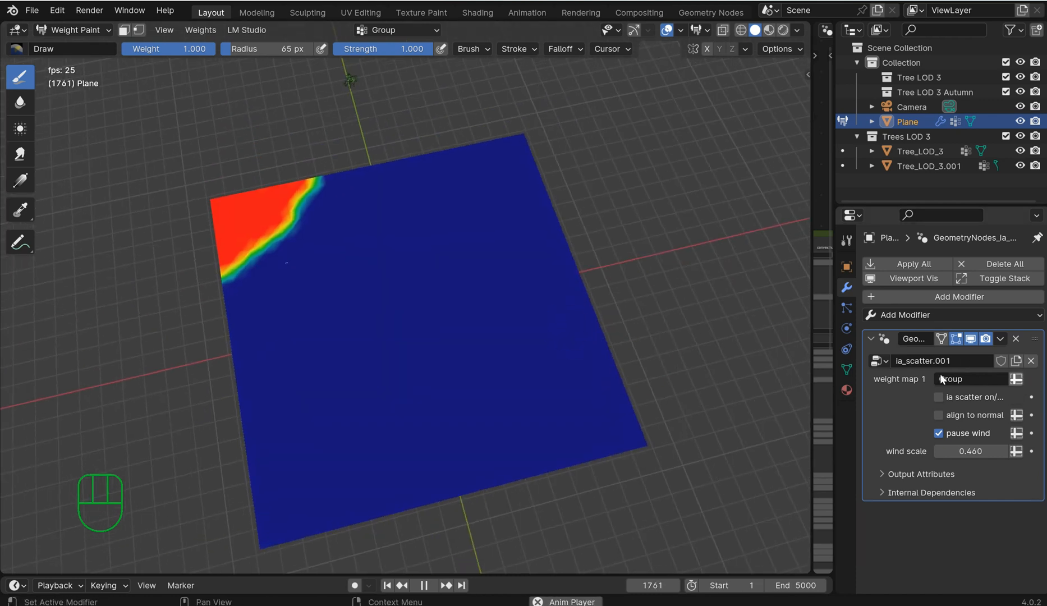
- Return the plane to Object Mode and turn on ia scatter in its modifier
{"action": "left_click", "coordinate": [846, 369]}
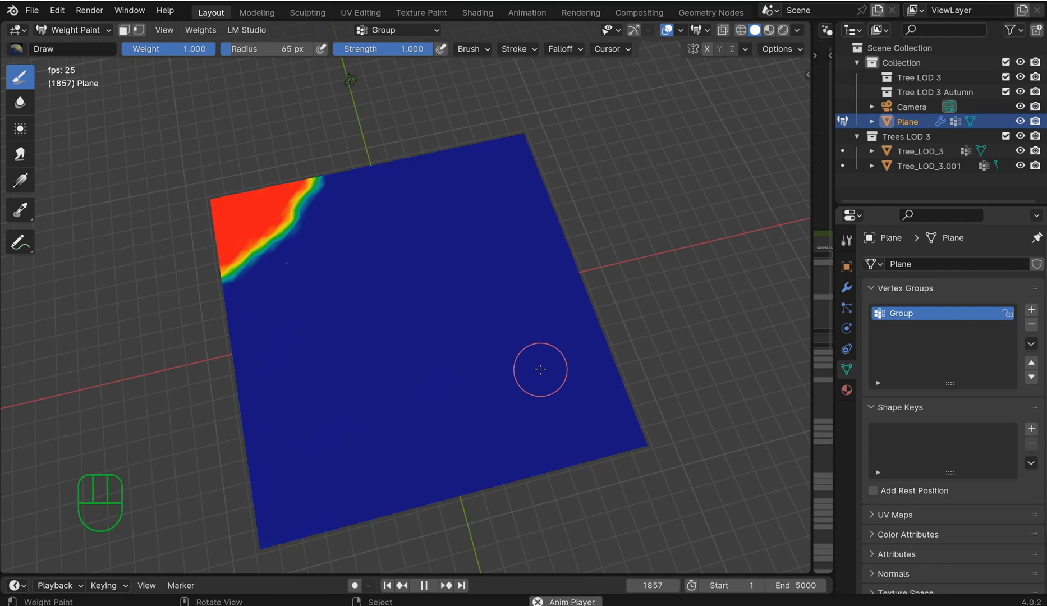
{"action": "key", "text": "Tab"}
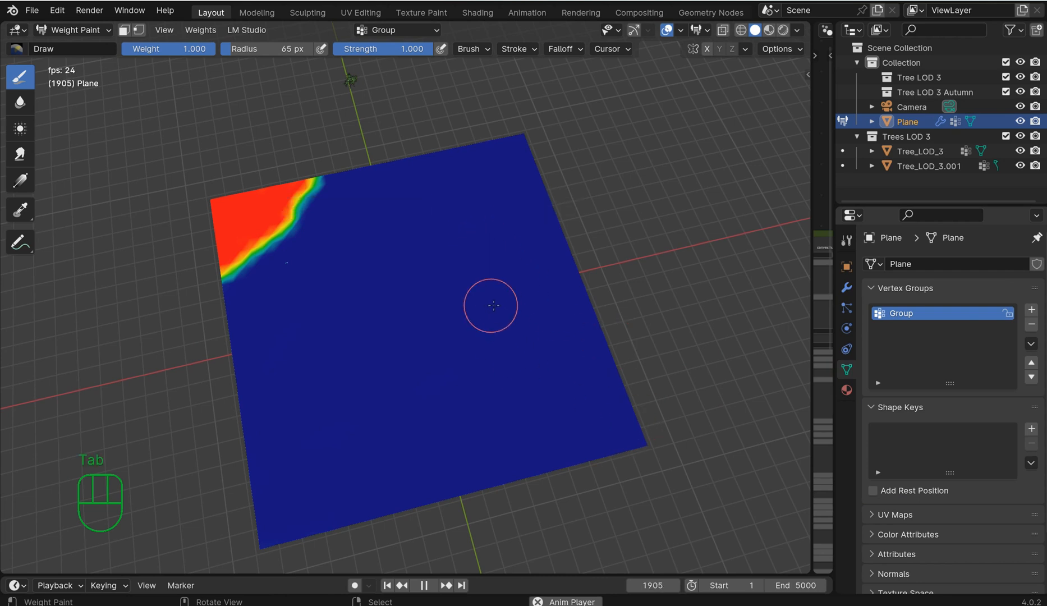
{"action": "middle_click_drag", "start_coordinate": [561, 215], "coordinate": [622, 304]}
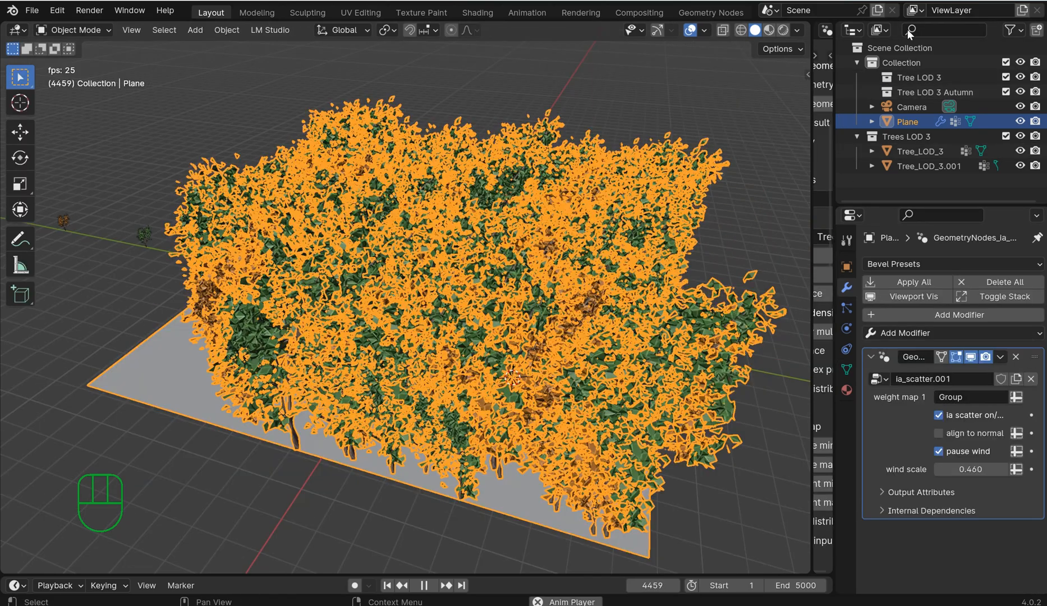
- Enable use weight for distribution and disable lower viewport density on the Trees LOD 3 scatter node
{"action": "left_click_drag", "start_coordinate": [811, 203], "coordinate": [310, 236]}
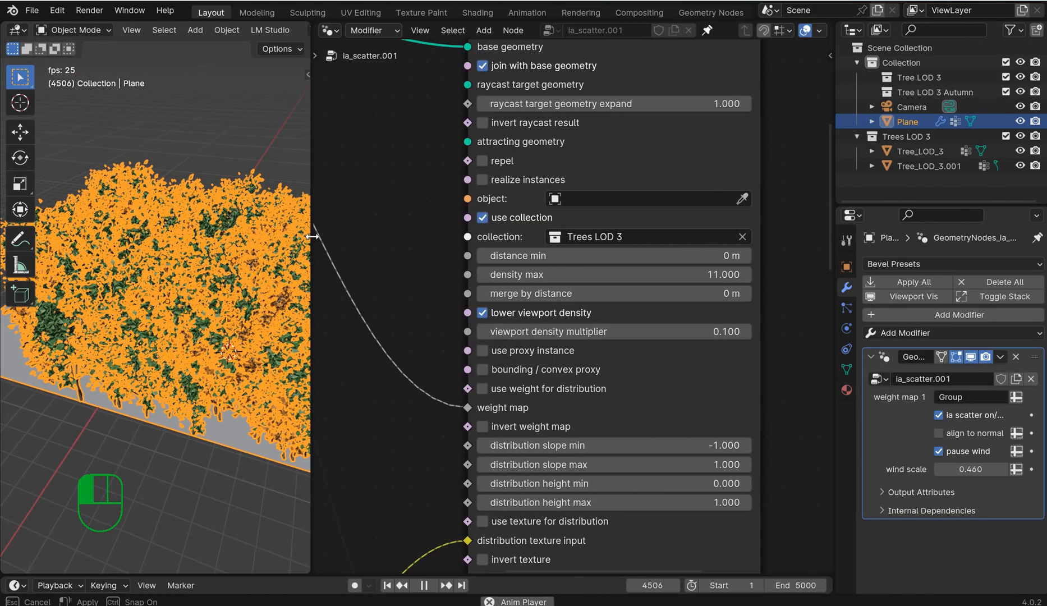
{"action": "middle_click_drag", "start_coordinate": [572, 345], "coordinate": [565, 295]}
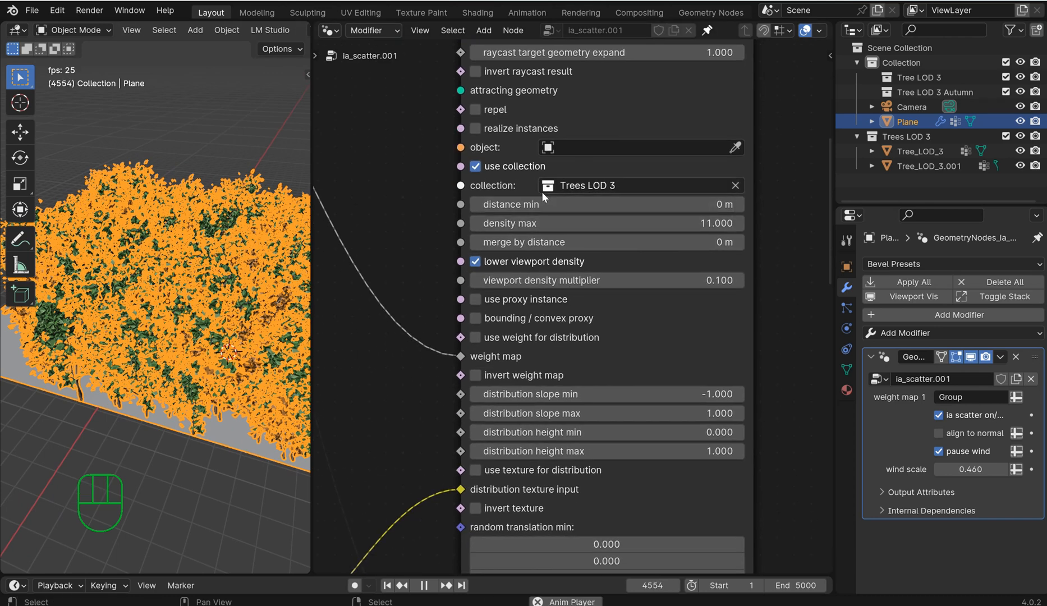
{"action": "middle_click_drag", "start_coordinate": [592, 338], "coordinate": [587, 255]}
{"action": "scroll", "coordinate": [590, 276], "scroll_direction": "up", "scroll_amount": 6}
{"action": "middle_click_drag", "start_coordinate": [589, 303], "coordinate": [614, 373]}
{"action": "left_click_drag", "start_coordinate": [323, 289], "coordinate": [659, 316]}
{"action": "left_click", "coordinate": [429, 301]}
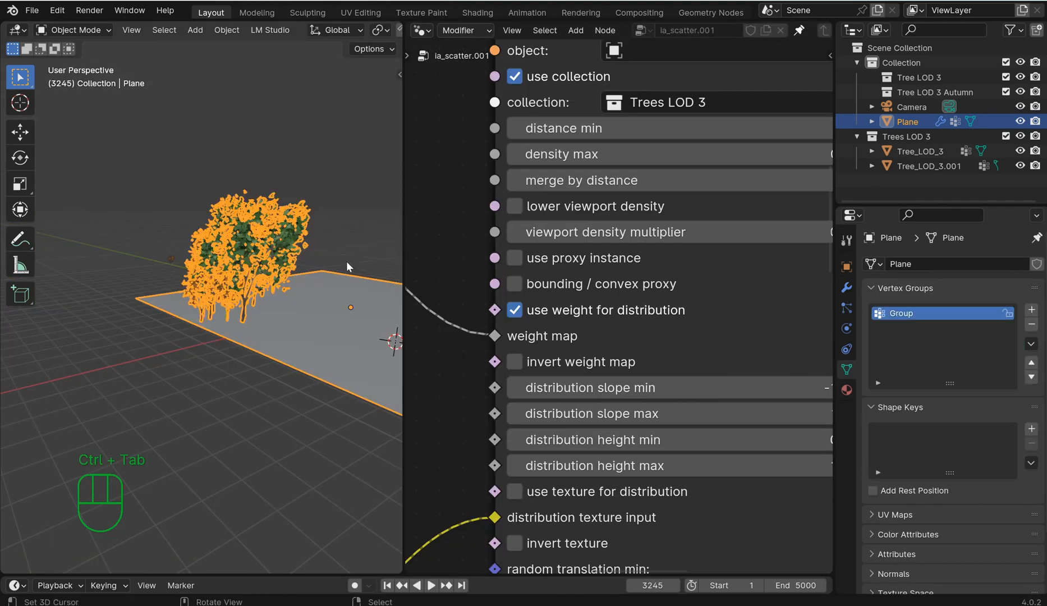
{"action": "left_click", "coordinate": [321, 276]}
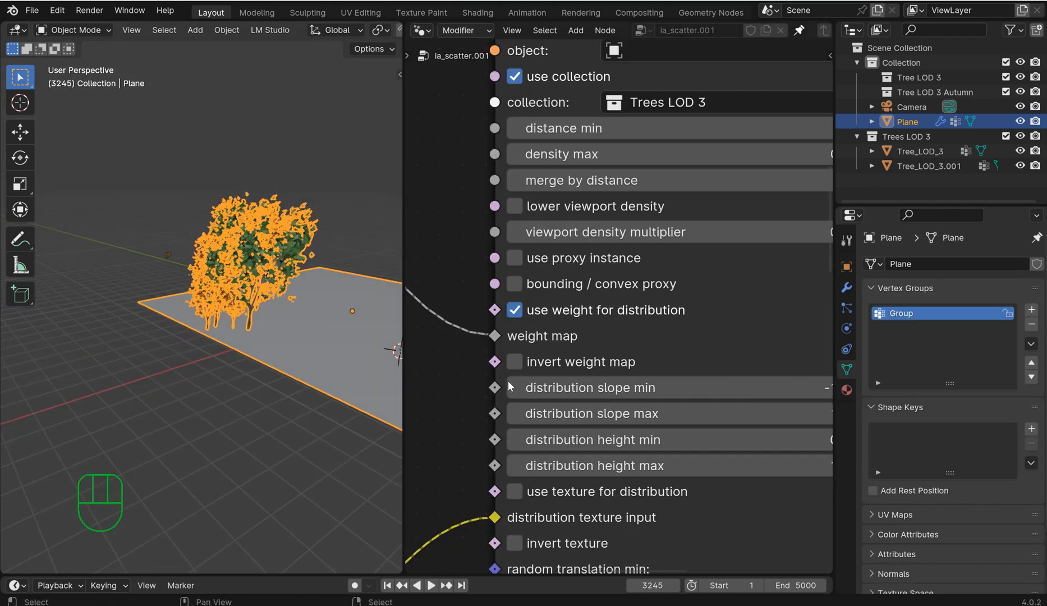
- Try invert weight map and the proxy instance display with bounding / convex proxy on the scatter node, and switch them all off again
{"action": "left_click", "coordinate": [522, 362]}
{"action": "mouse_move", "coordinate": [275, 305]}
{"action": "middle_mouse_down"}
{"action": "mouse_move", "coordinate": [306, 421]}
{"action": "mouse_move", "coordinate": [301, 337]}
{"action": "mouse_move", "coordinate": [269, 314]}
{"action": "middle_mouse_up"}
{"action": "left_click", "coordinate": [514, 258]}
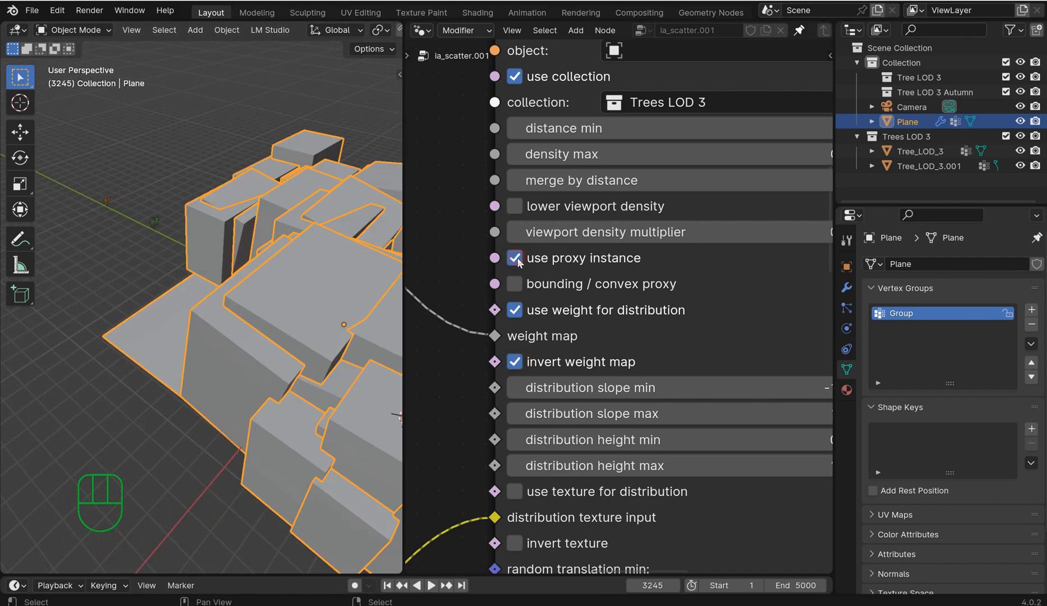
{"action": "left_click", "coordinate": [515, 284]}
{"action": "middle_click_drag", "start_coordinate": [359, 337], "coordinate": [387, 348]}
{"action": "left_click", "coordinate": [515, 258]}
{"action": "left_click", "coordinate": [514, 284]}
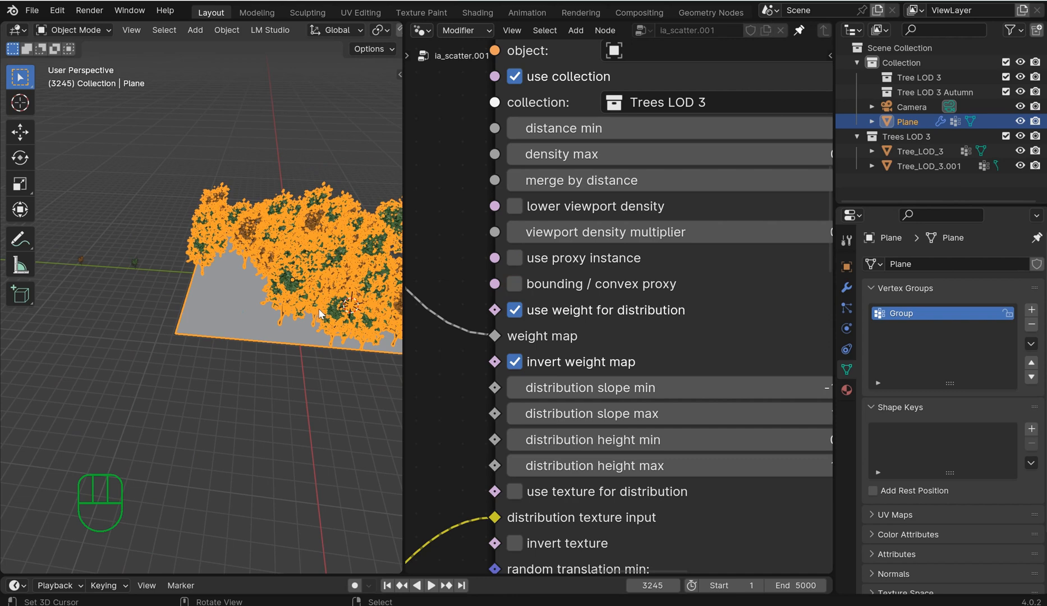
{"action": "middle_click_drag", "start_coordinate": [319, 313], "coordinate": [250, 314]}
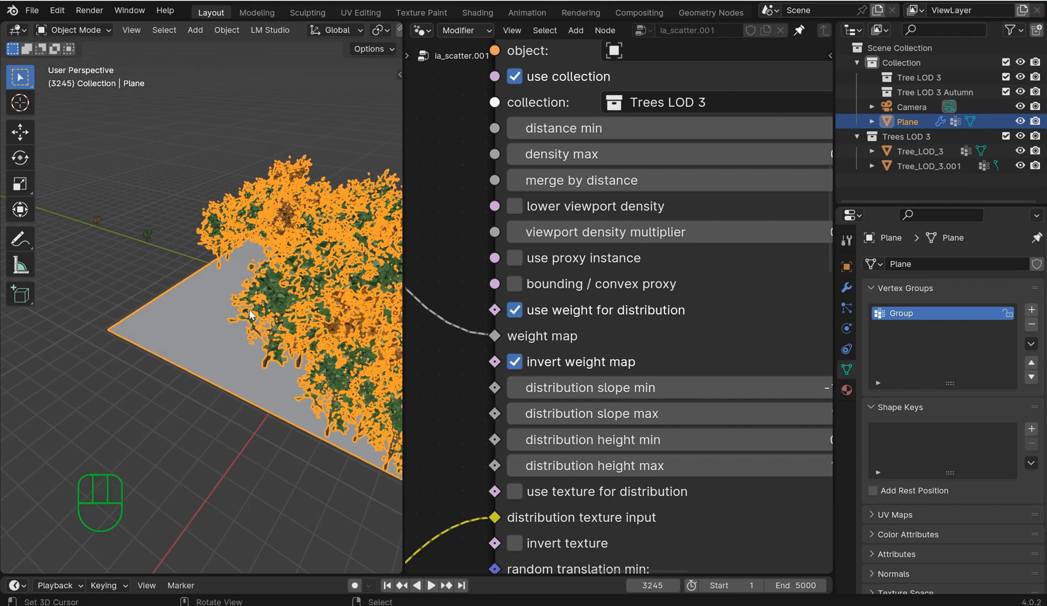
{"action": "left_click", "coordinate": [515, 361]}
- Raise a vertex beneath the trees in Edit Mode about 2.06 m along global Z, using smooth proportional editing with a 5.56 m size
{"action": "middle_click_drag", "start_coordinate": [314, 357], "coordinate": [262, 330]}
{"action": "key", "text": "Tab"}
{"action": "left_click", "coordinate": [173, 341]}
{"action": "scroll", "coordinate": [222, 336], "scroll_direction": "up", "scroll_amount": 6}
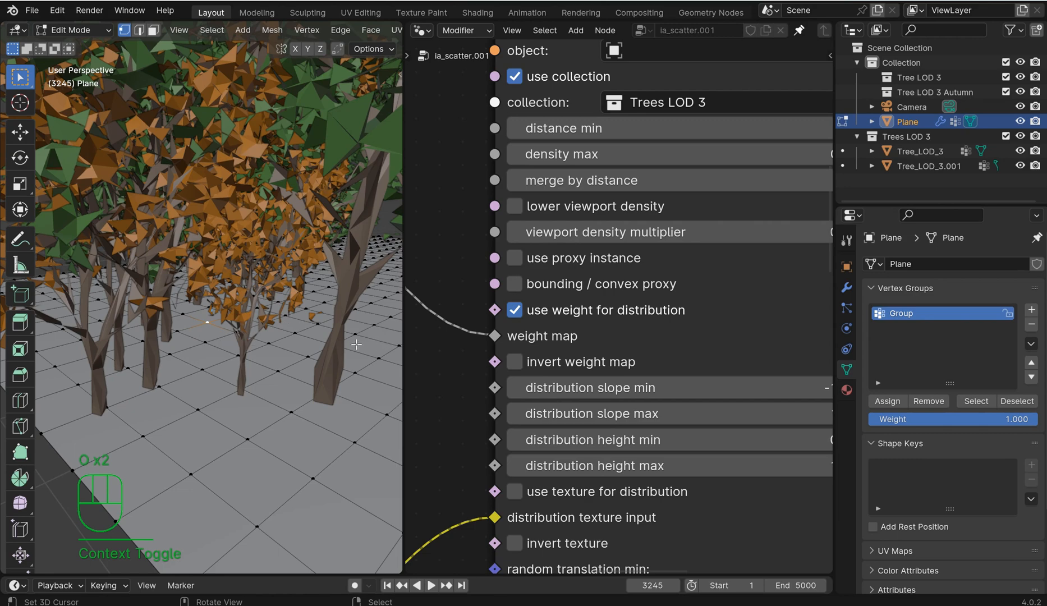
{"action": "key", "text": "ctrl+space"}
{"action": "middle_click_drag", "start_coordinate": [359, 337], "coordinate": [460, 318]}
{"action": "key", "text": "g"}
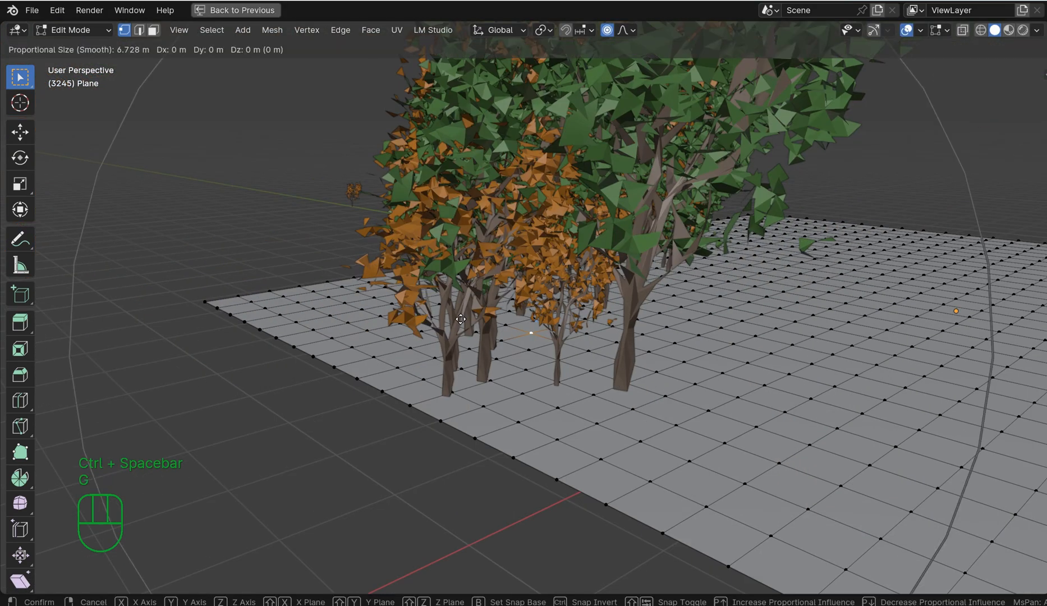
{"action": "key", "text": "z"}
{"action": "scroll", "coordinate": [469, 286], "scroll_direction": "down", "scroll_amount": 7}
{"action": "scroll", "coordinate": [471, 285], "scroll_direction": "up", "scroll_amount": 9}
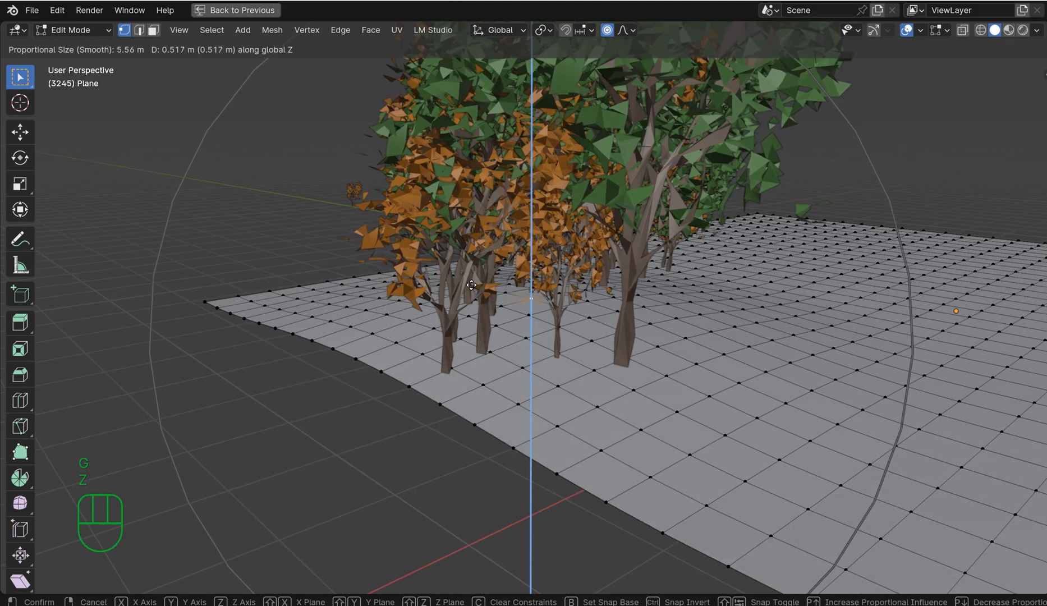
{"action": "scroll", "coordinate": [471, 283], "scroll_direction": "up", "scroll_amount": 10}
{"action": "scroll", "coordinate": [471, 268], "scroll_direction": "down", "scroll_amount": 5}
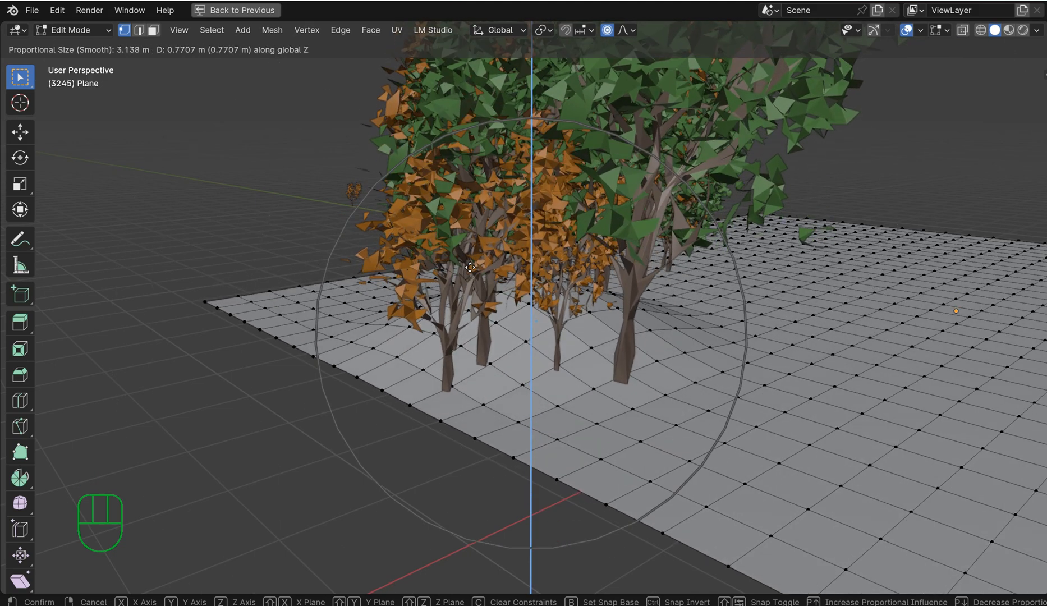
{"action": "scroll", "coordinate": [470, 267], "scroll_direction": "down", "scroll_amount": 6}
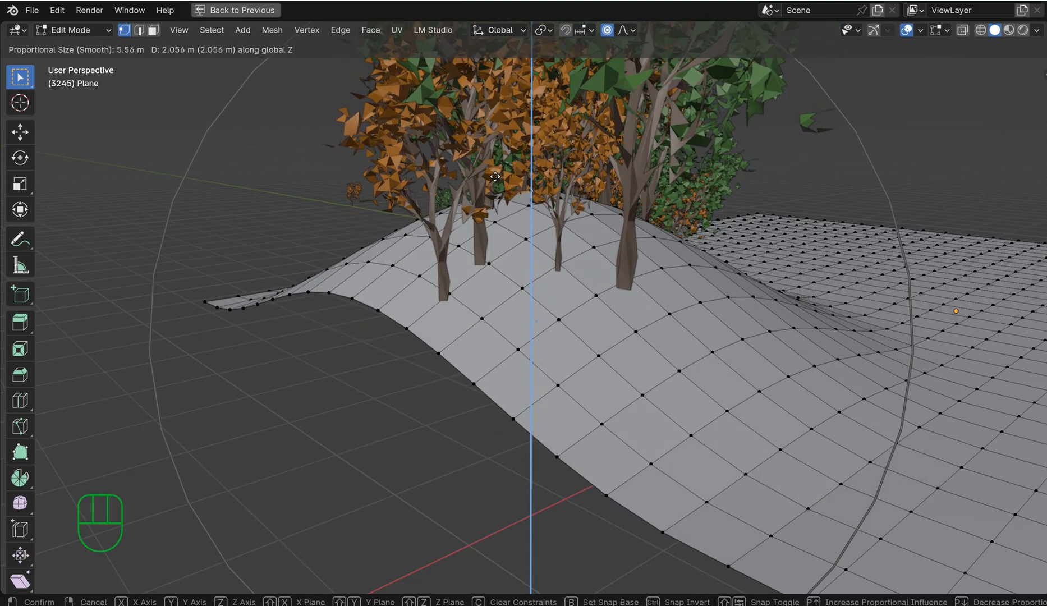
{"action": "left_click", "coordinate": [495, 177]}
- Return the plane to Object Mode and apply Shade Smooth to it
{"action": "middle_click_drag", "start_coordinate": [496, 177], "coordinate": [474, 296]}
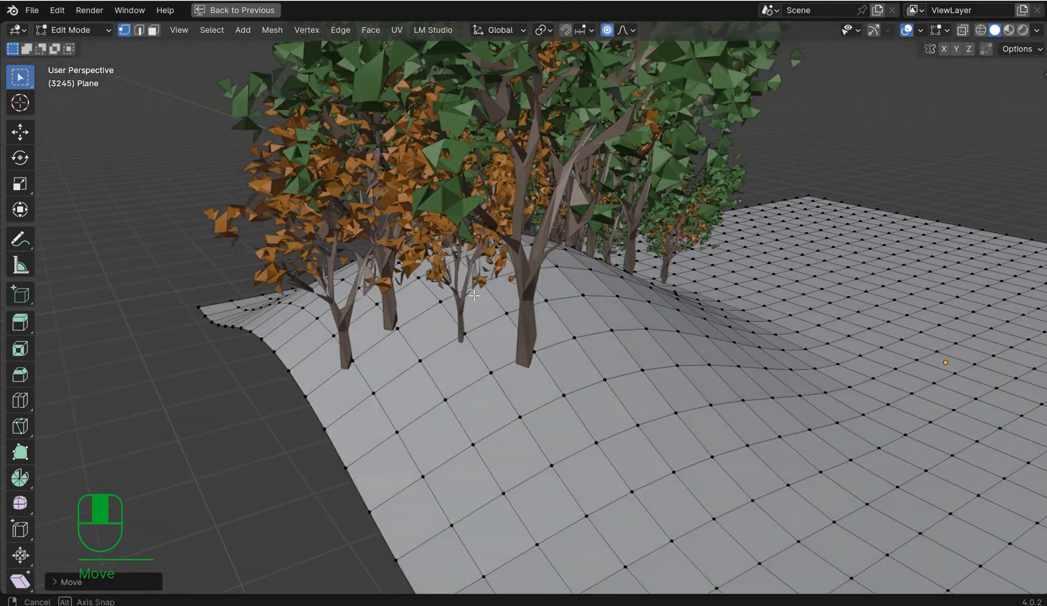
{"action": "key", "text": "Tab"}
{"action": "key", "text": "q"}
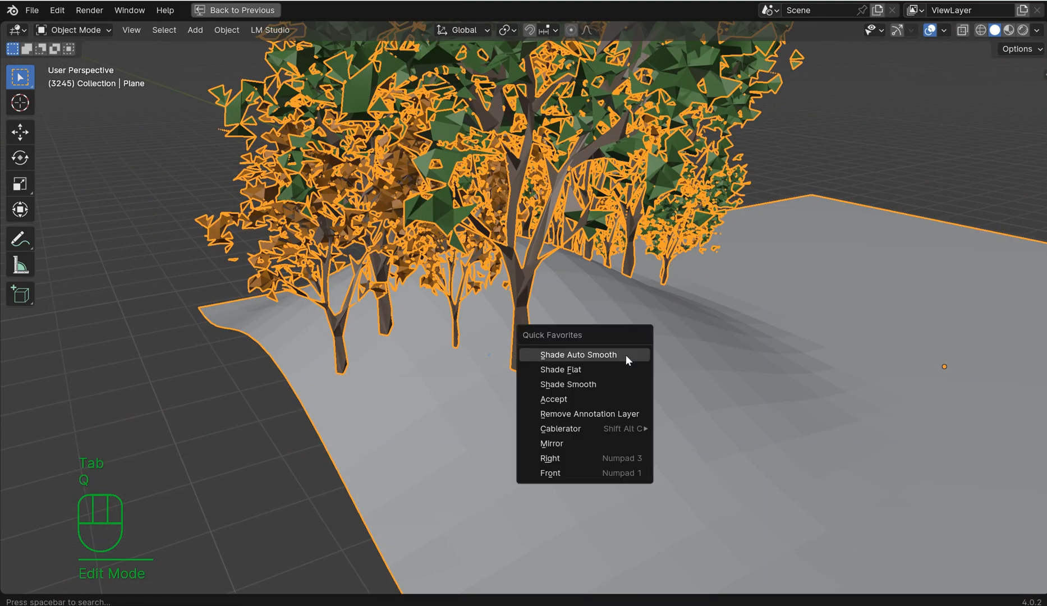
{"action": "left_click", "coordinate": [614, 383]}
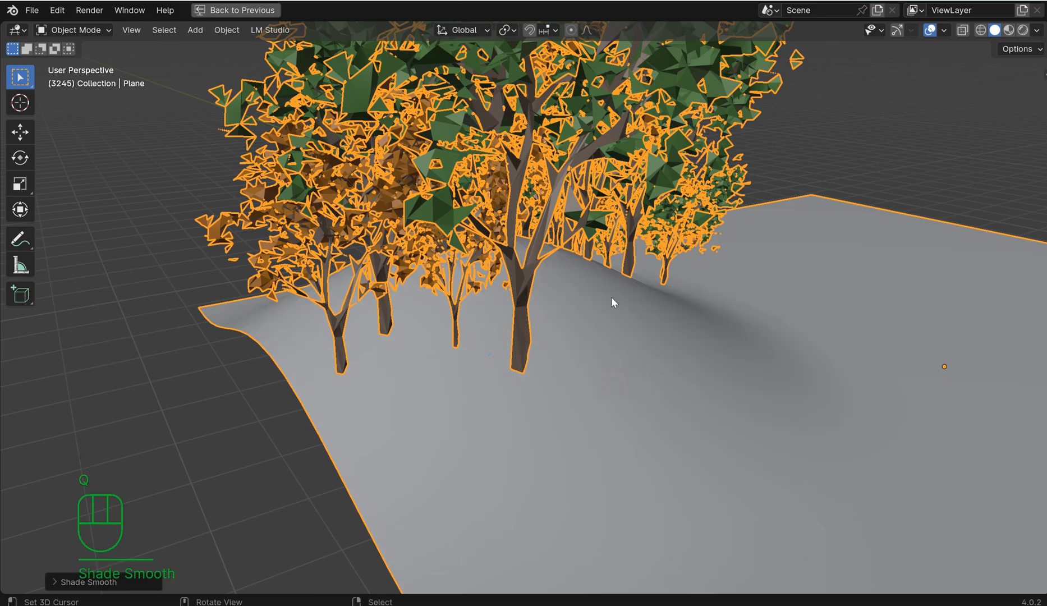
{"action": "middle_click_drag", "start_coordinate": [623, 309], "coordinate": [584, 297]}
{"action": "middle_click_drag", "start_coordinate": [398, 211], "coordinate": [440, 214]}
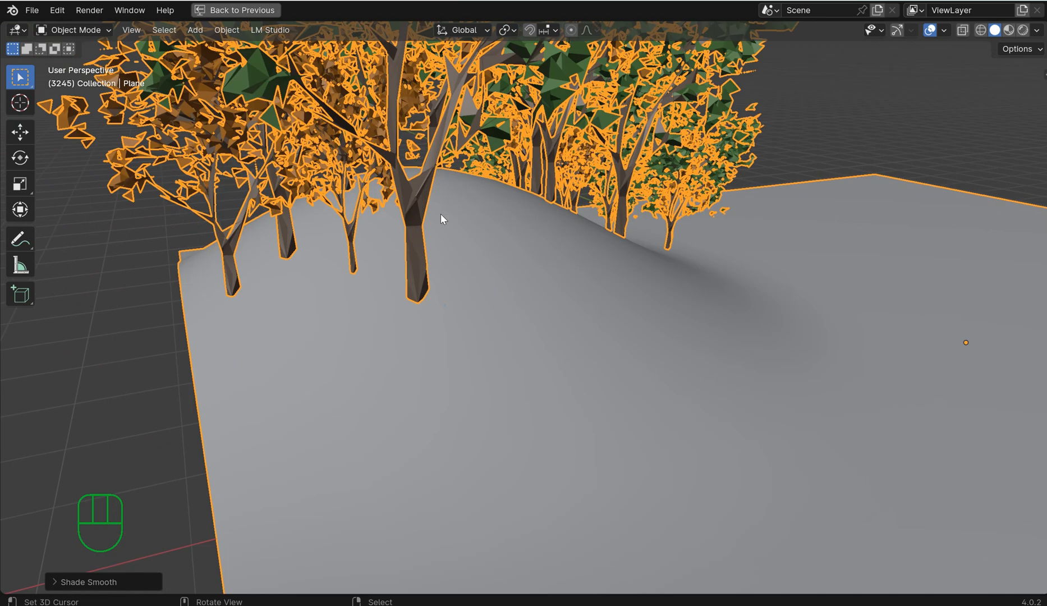
- Switch the plane to Weight Paint and extend the weight 1.000 area along the hill with a 170 px brush radius
{"action": "key", "text": "ctrl+Tab"}
{"action": "left_click", "coordinate": [341, 164]}
{"action": "mouse_move", "coordinate": [566, 262]}
{"action": "left_mouse_down"}
{"action": "mouse_move", "coordinate": [424, 334]}
{"action": "mouse_move", "coordinate": [203, 415]}
{"action": "mouse_move", "coordinate": [509, 314]}
{"action": "left_mouse_up"}
{"action": "key", "text": "ctrl+space"}
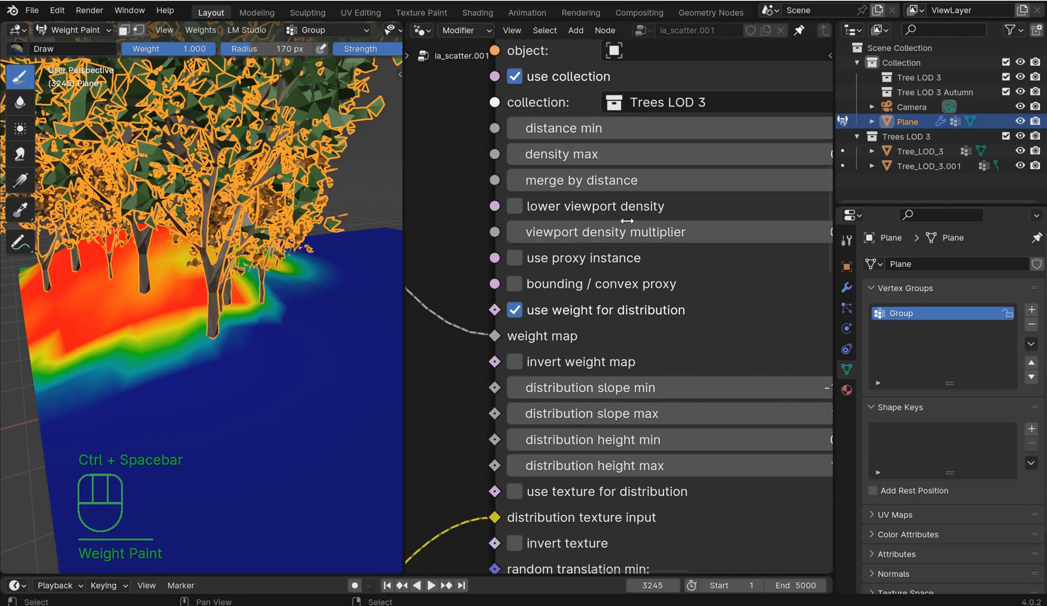
- Set density max to 7.400 on the Trees LOD 3 scatter node
{"action": "mouse_move", "coordinate": [623, 153]}
{"action": "middle_mouse_down"}
{"action": "mouse_move", "coordinate": [547, 236]}
{"action": "mouse_move", "coordinate": [556, 249]}
{"action": "middle_mouse_up"}
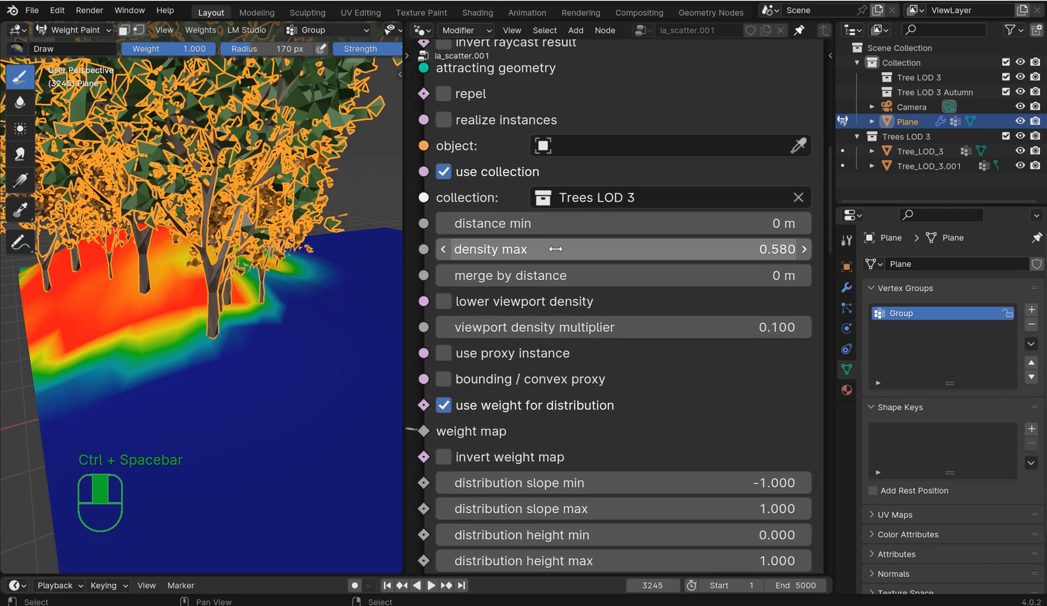
{"action": "scroll", "coordinate": [561, 337], "scroll_direction": "down", "scroll_amount": 1}
{"action": "middle_click_drag", "start_coordinate": [564, 340], "coordinate": [571, 180]}
{"action": "middle_click_drag", "start_coordinate": [580, 240], "coordinate": [579, 353]}
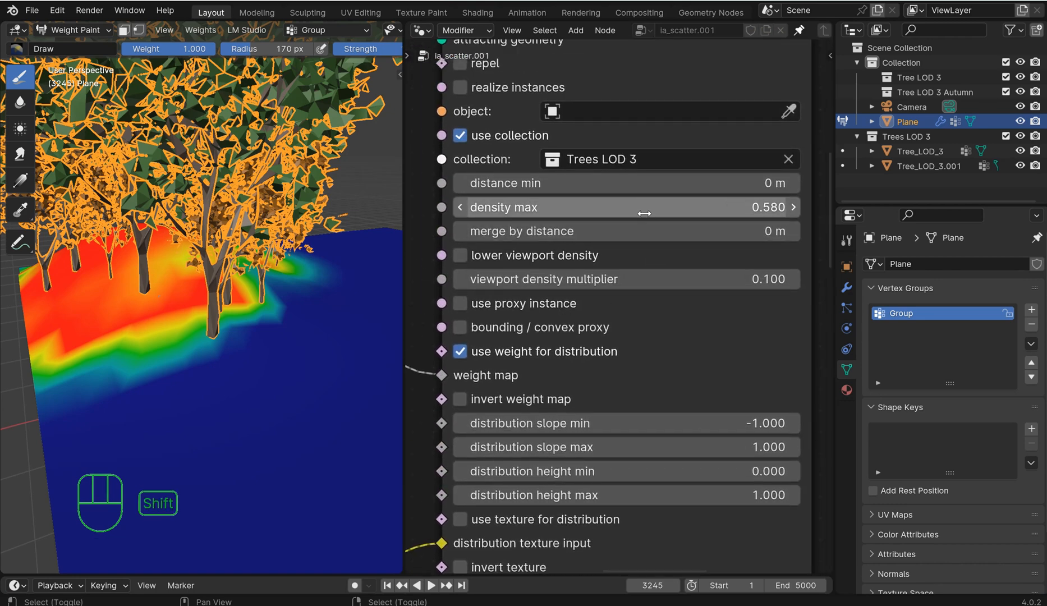
{"action": "left_click_drag", "start_coordinate": [595, 212], "coordinate": [800, 212], "text": "shift"}
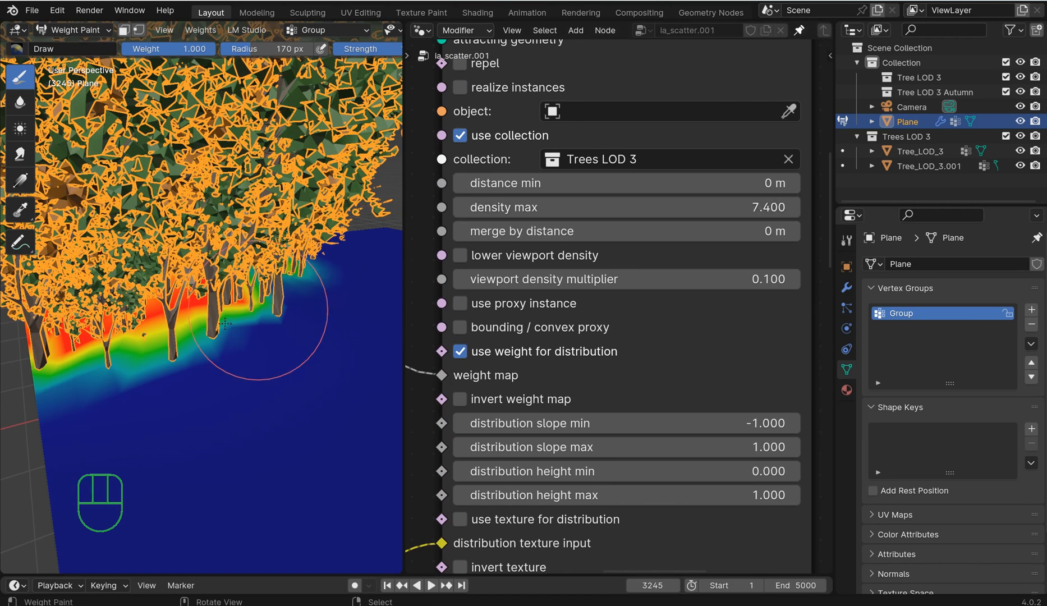
- Paint weight 1.000 further across the plane beside the forest with the 170 px Draw brush, and return to Object Mode
{"action": "scroll", "coordinate": [293, 299], "scroll_direction": "down", "scroll_amount": 2}
{"action": "scroll", "coordinate": [292, 299], "scroll_direction": "up", "scroll_amount": 2}
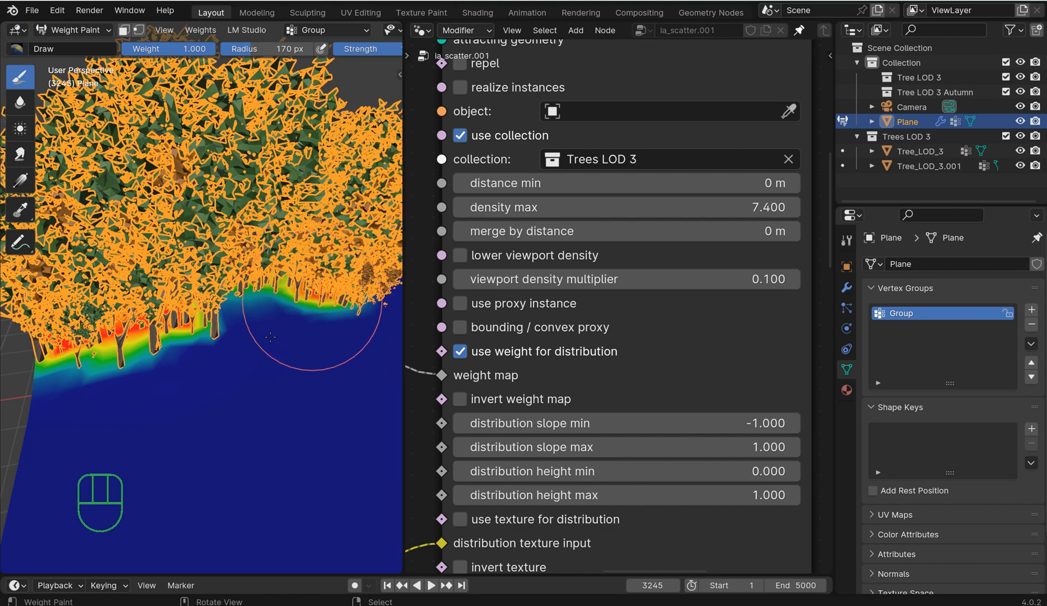
{"action": "scroll", "coordinate": [280, 314], "scroll_direction": "up", "scroll_amount": 3}
{"action": "scroll", "coordinate": [124, 391], "scroll_direction": "down", "scroll_amount": 5}
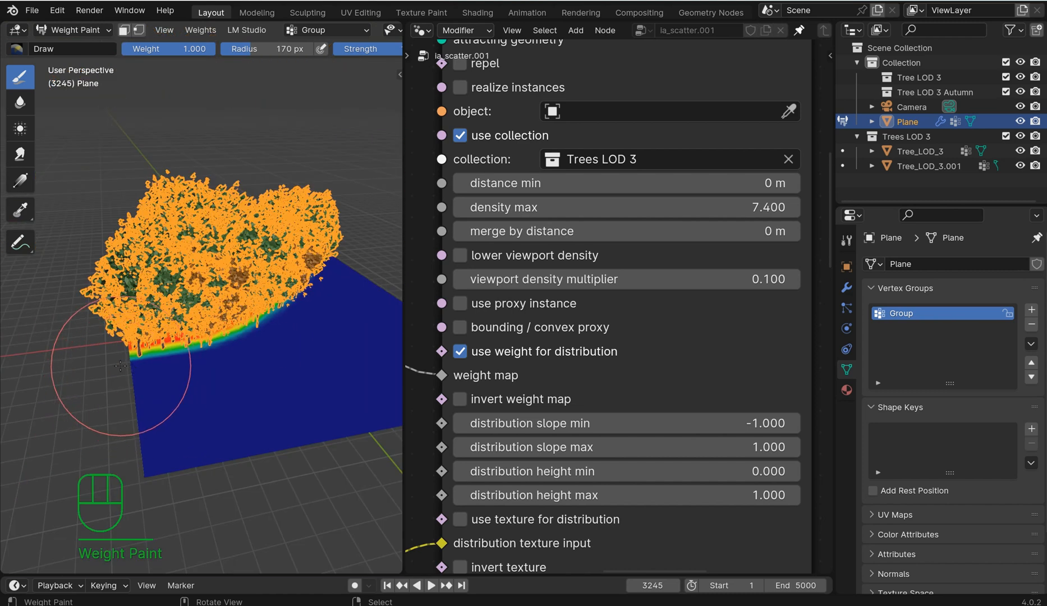
{"action": "left_click_drag", "start_coordinate": [236, 349], "coordinate": [318, 209]}
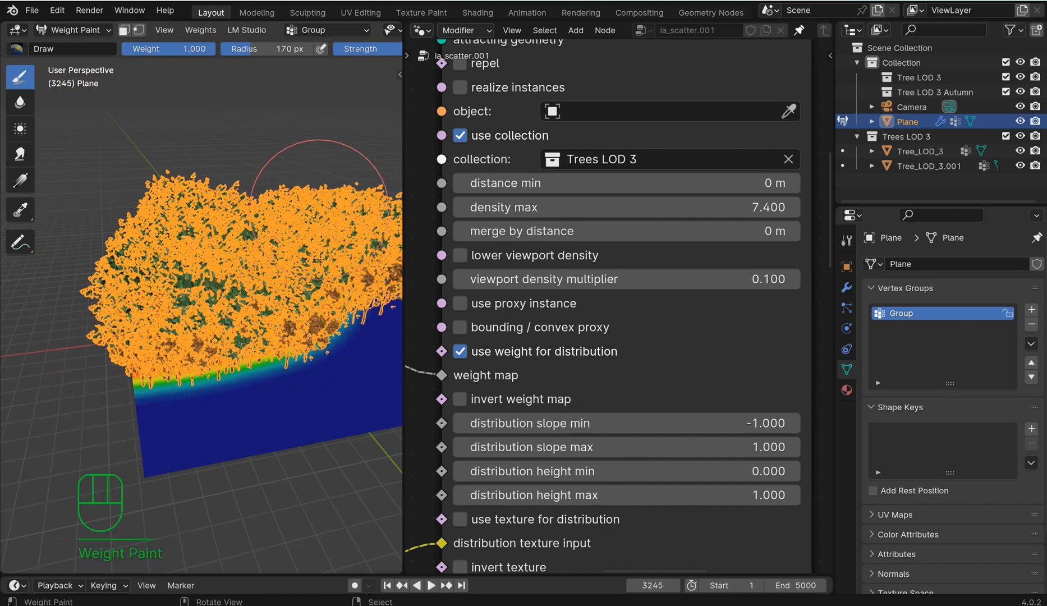
{"action": "middle_click_drag", "start_coordinate": [264, 336], "coordinate": [280, 325]}
{"action": "key", "text": "ctrl+Tab"}
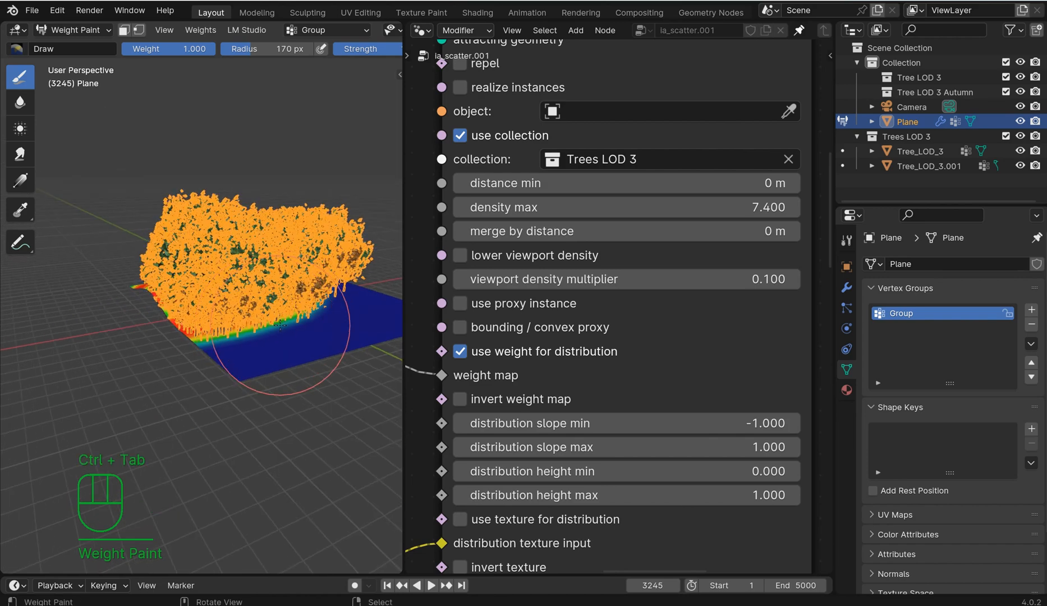
- Raise a second, steeper hill in the plane along global Z with 5.56 m smooth proportional editing, and return to Object Mode
{"action": "scroll", "coordinate": [181, 343], "scroll_direction": "up", "scroll_amount": 4}
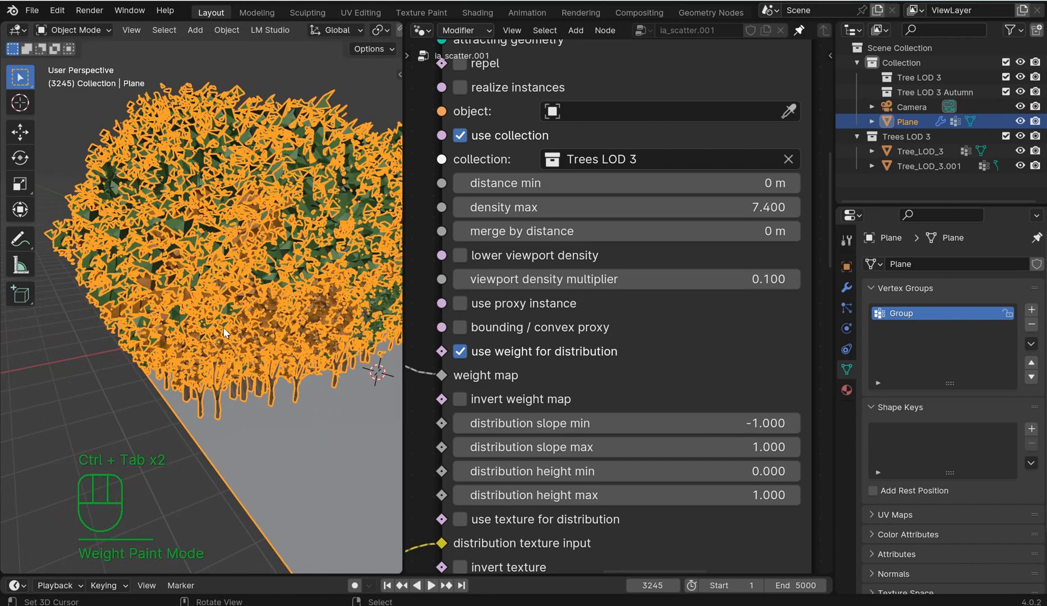
{"action": "key", "text": "Tab"}
{"action": "middle_click_drag", "start_coordinate": [181, 343], "coordinate": [313, 292]}
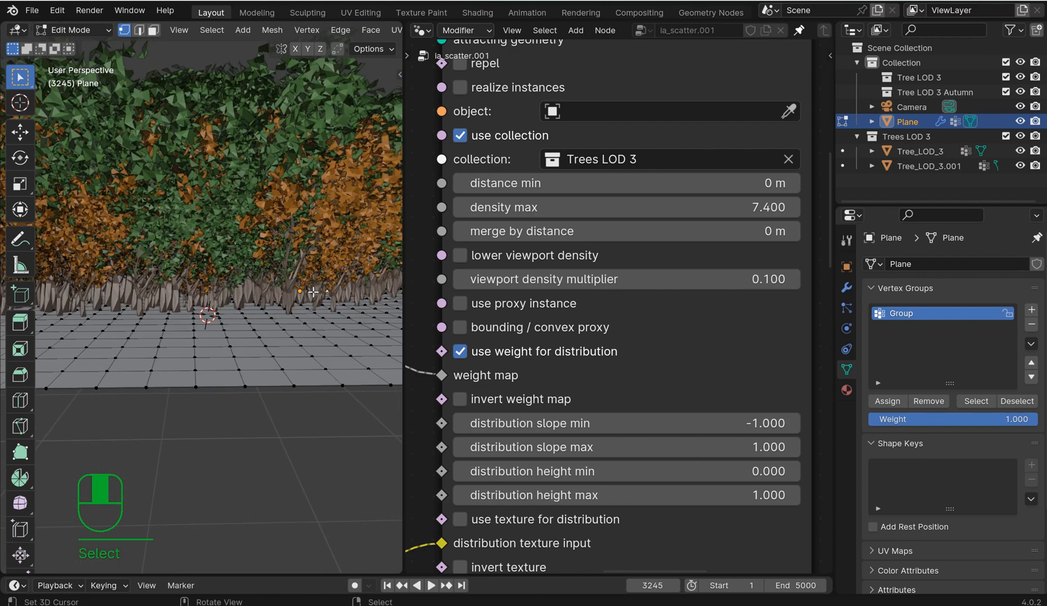
{"action": "key", "text": "z"}
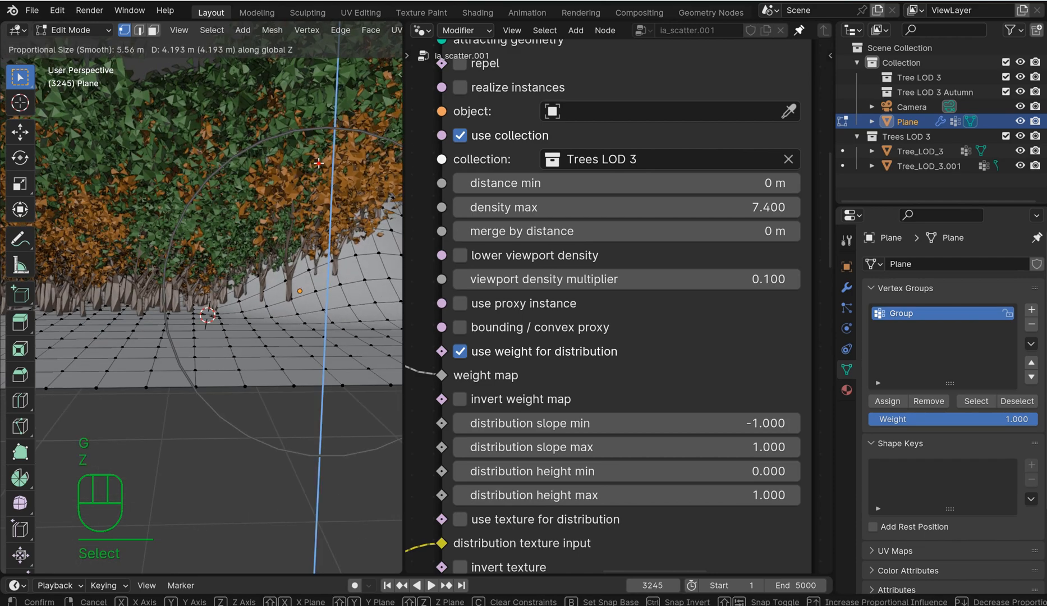
{"action": "left_click", "coordinate": [308, 214]}
{"action": "scroll", "coordinate": [291, 269], "scroll_direction": "down", "scroll_amount": 5}
{"action": "middle_click_drag", "start_coordinate": [291, 270], "coordinate": [249, 355]}
{"action": "key", "text": "Tab"}
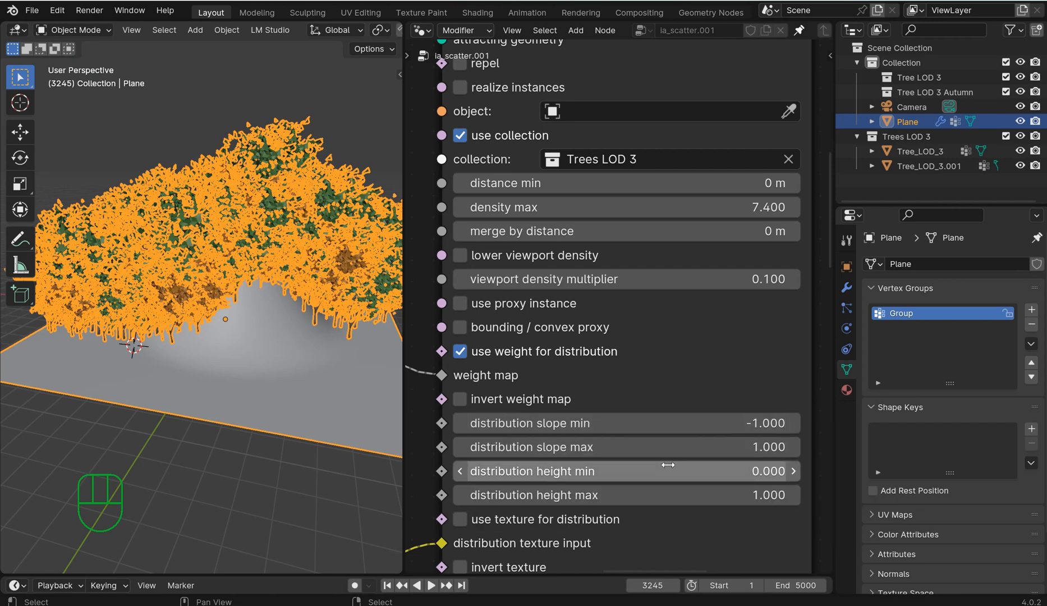
- Try a distribution slope min of 0.980 on the scatter node, inspect the hill, and undo the change
{"action": "scroll", "coordinate": [682, 551], "scroll_direction": "down", "scroll_amount": 1}
{"action": "middle_click_drag", "start_coordinate": [683, 541], "coordinate": [679, 487]}
{"action": "scroll", "coordinate": [707, 460], "scroll_direction": "up", "scroll_amount": 2}
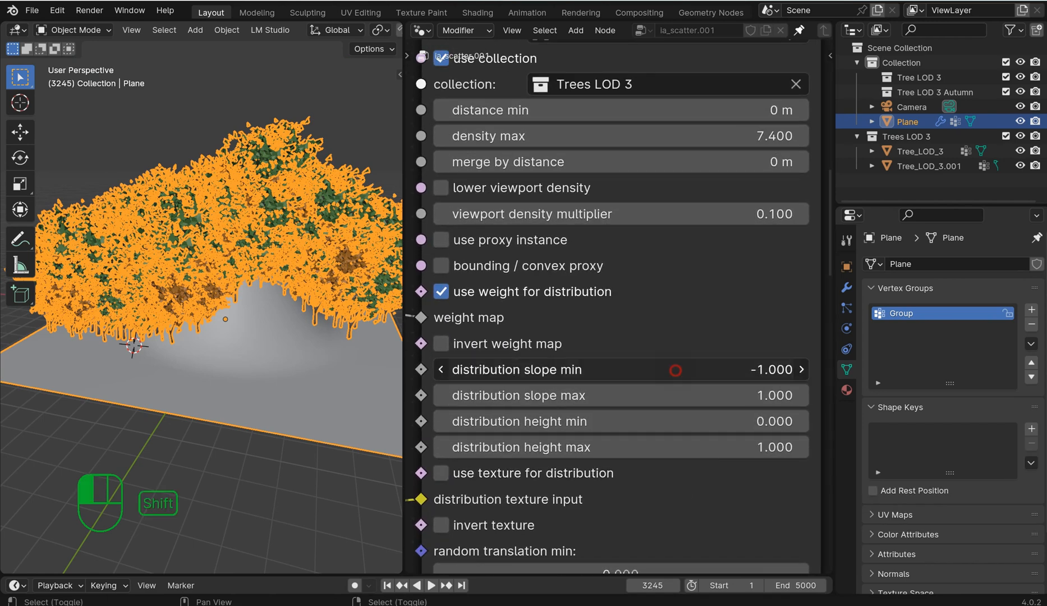
{"action": "left_click_drag", "start_coordinate": [620, 369], "coordinate": [688, 369], "text": "shift"}
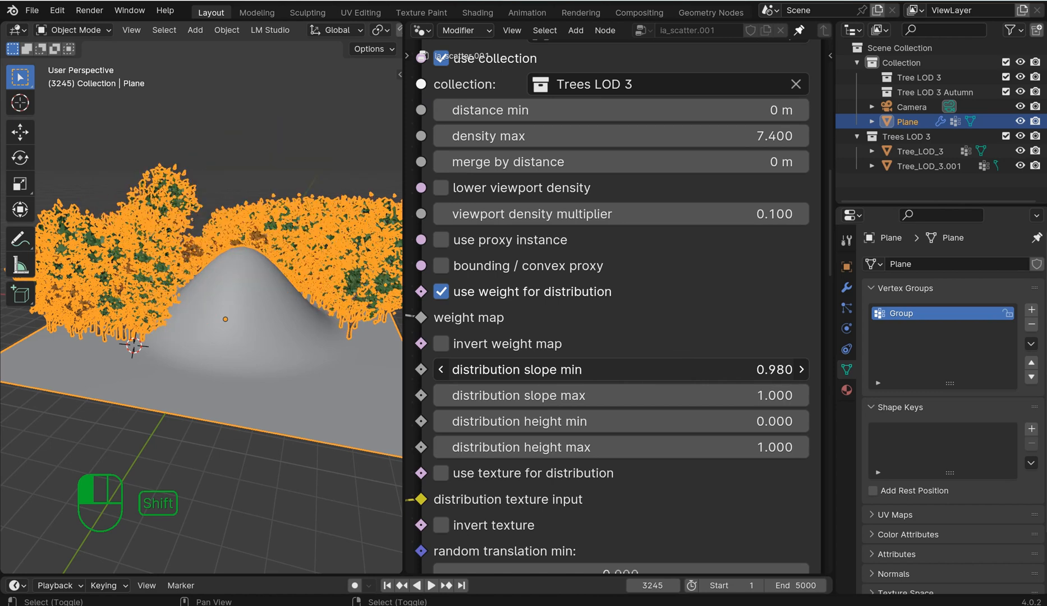
{"action": "middle_click_drag", "start_coordinate": [263, 314], "coordinate": [256, 264]}
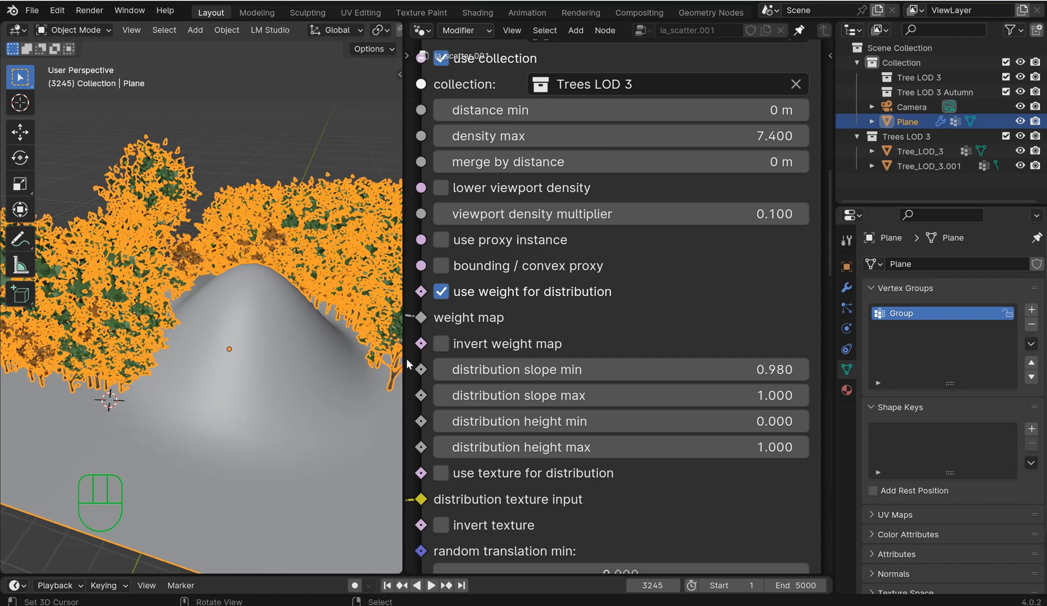
{"action": "key", "text": "ctrl+z"}
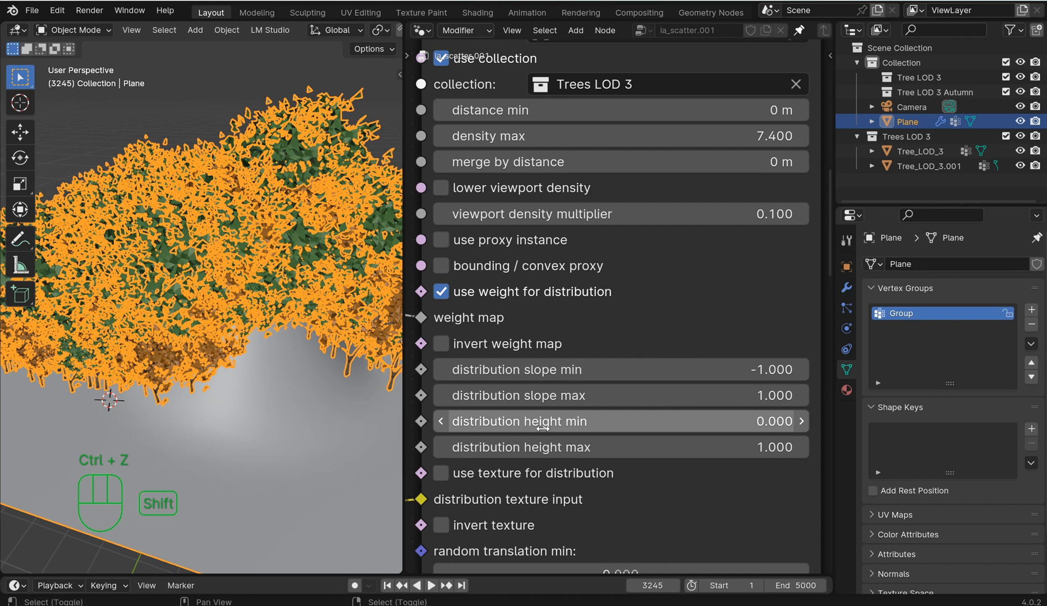
- Try a distribution height min of 0.570 on the scatter node and inspect the trees around the hill
{"action": "left_click_drag", "start_coordinate": [620, 422], "coordinate": [659, 422], "text": "shift"}
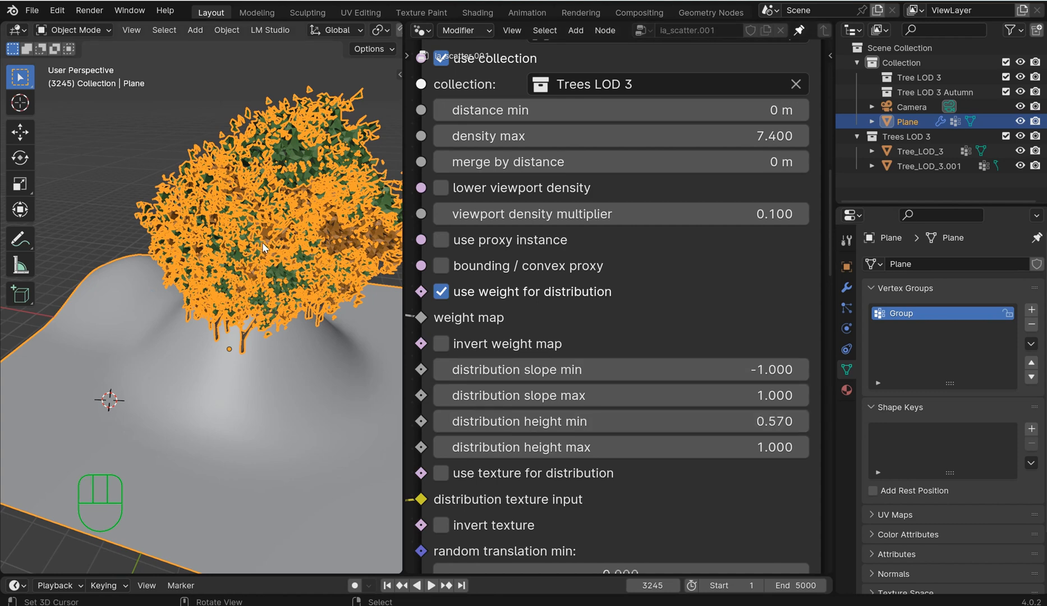
{"action": "middle_click_drag", "start_coordinate": [261, 243], "coordinate": [268, 212]}
{"action": "scroll", "coordinate": [611, 197], "scroll_direction": "down", "scroll_amount": 5}
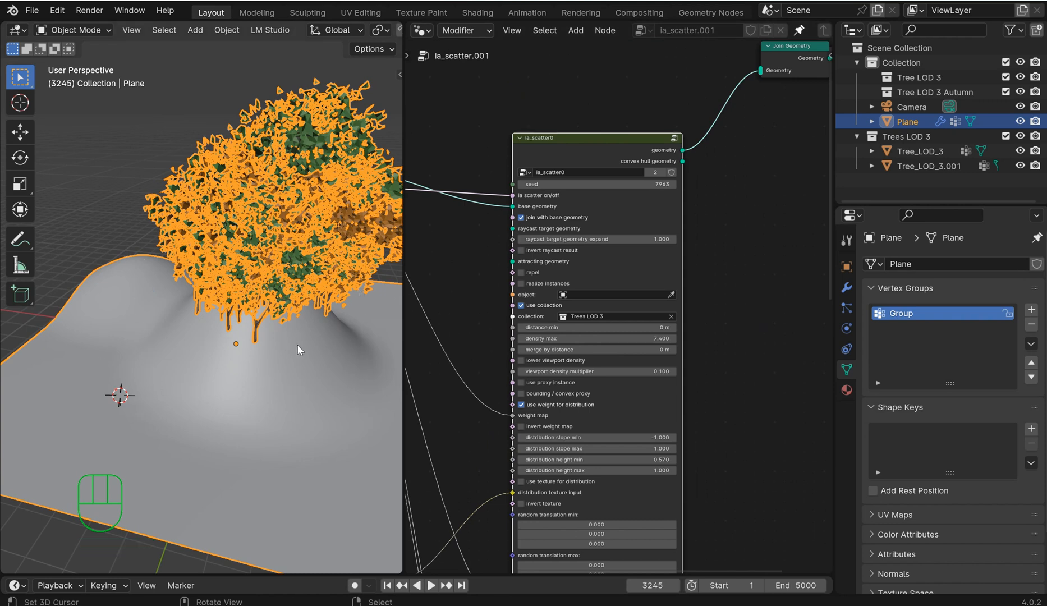
{"action": "middle_click_drag", "start_coordinate": [244, 394], "coordinate": [222, 381]}
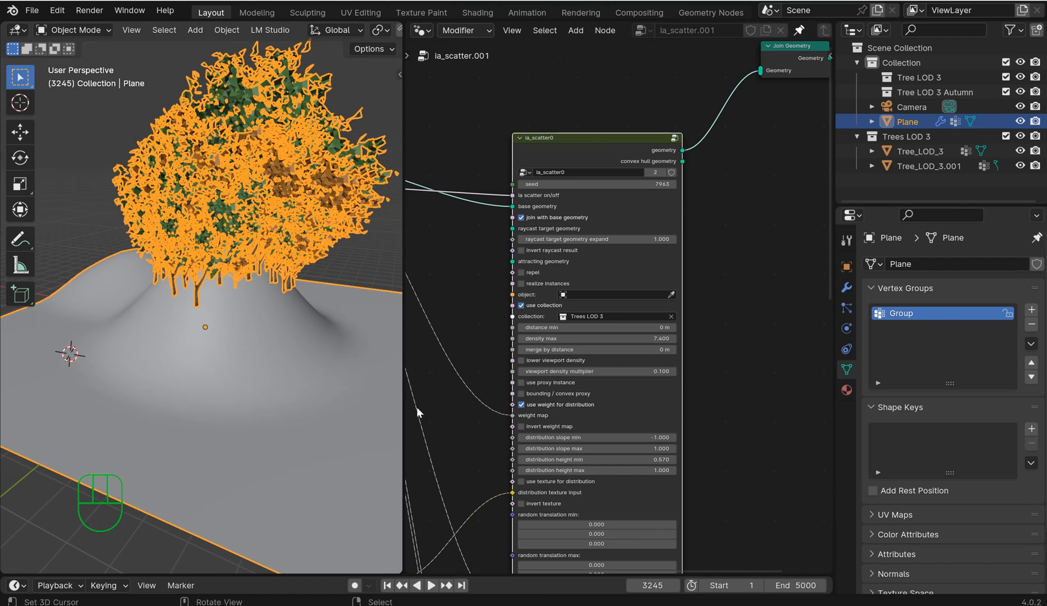
- Undo the distribution height min change and put the plane back in Object Mode
{"action": "middle_click_drag", "start_coordinate": [594, 416], "coordinate": [598, 296]}
{"action": "key", "text": "ctrl+z"}
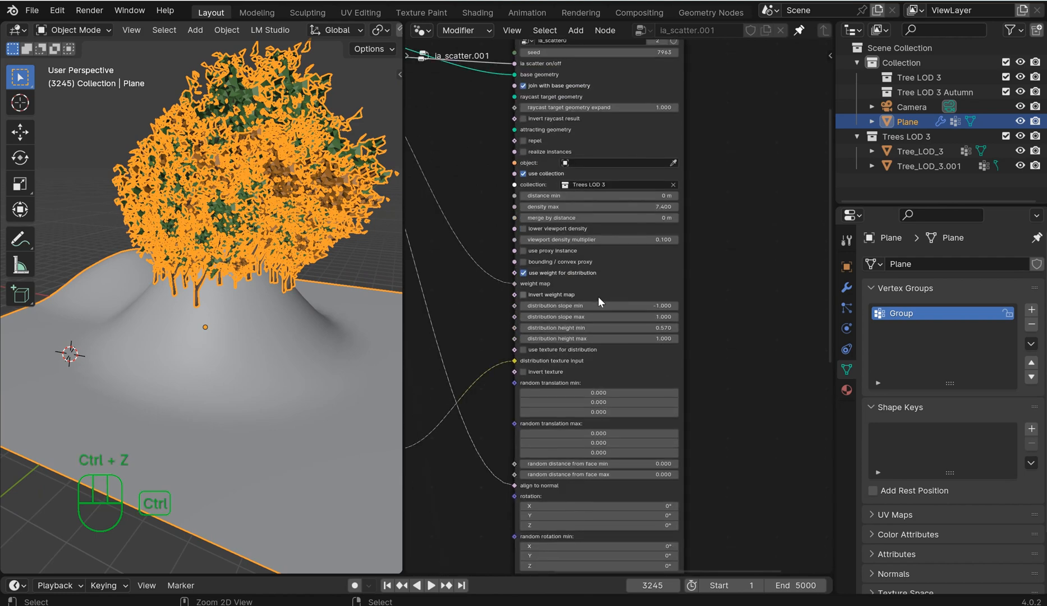
{"action": "key", "text": "ctrl+z"}
{"action": "key", "text": "ctrl+z"}
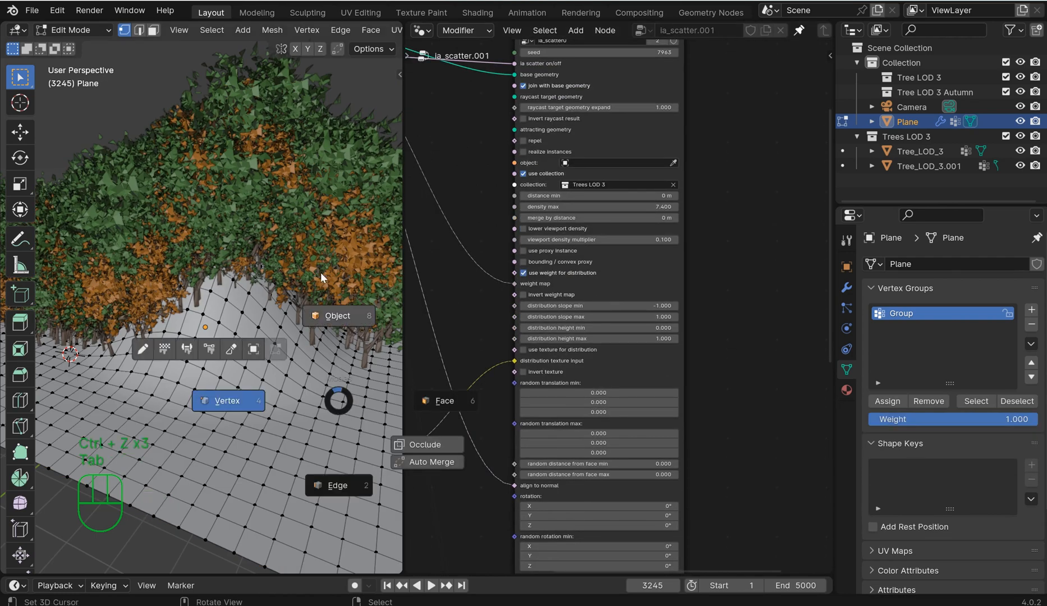
{"action": "left_click", "coordinate": [324, 315]}
- Set distribution slope min to 0.980 on the Trees LOD 3 scatter node
{"action": "scroll", "coordinate": [708, 382], "scroll_direction": "up", "scroll_amount": 3}
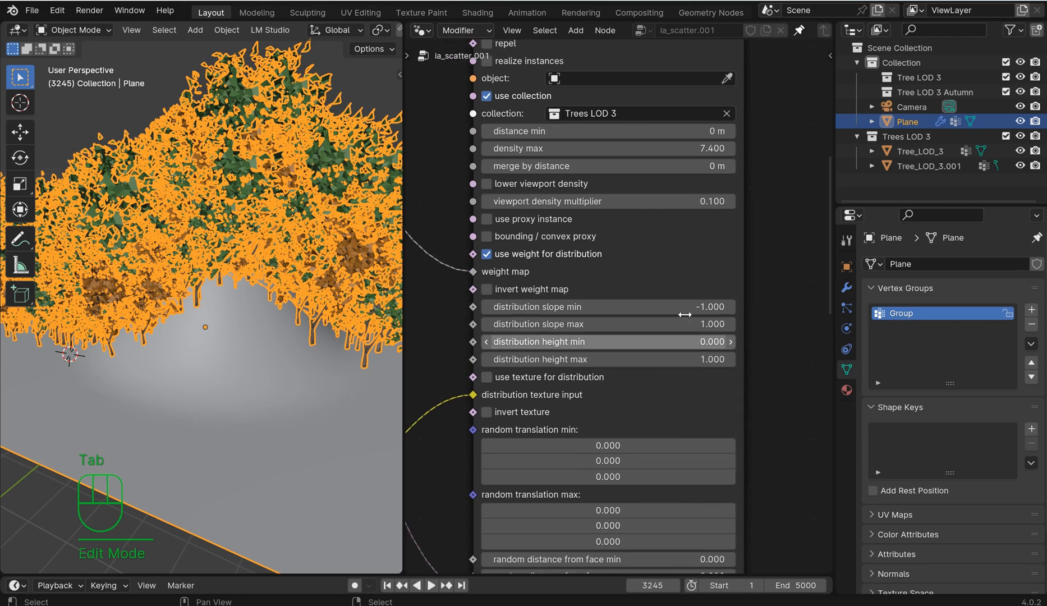
{"action": "left_click_drag", "start_coordinate": [608, 306], "coordinate": [654, 306], "text": "shift"}
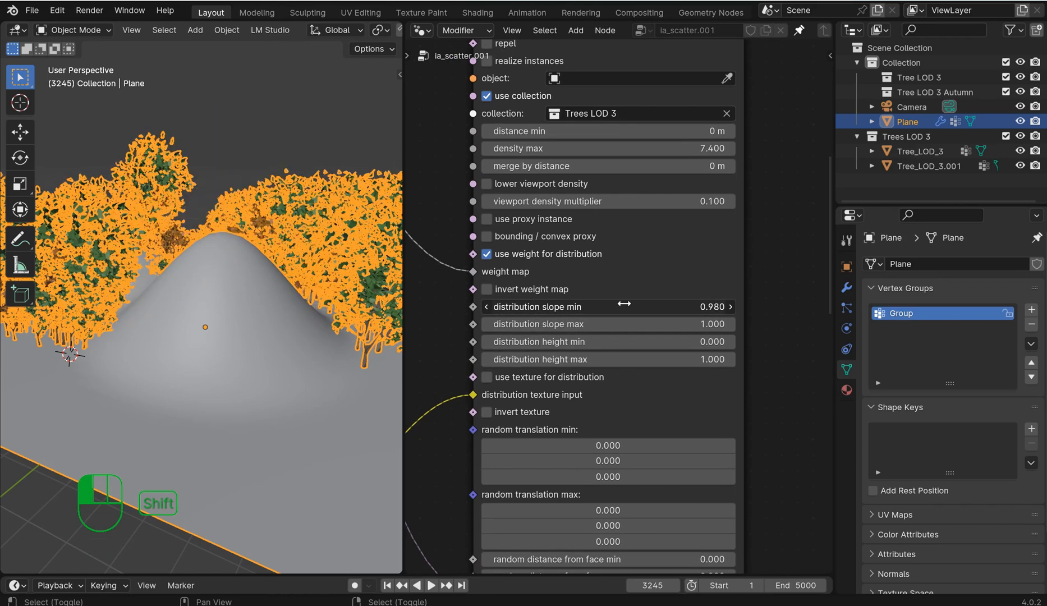
- Inspect the tree distribution around the hill and review the settings of the ia_scatter0 node
{"action": "middle_click_drag", "start_coordinate": [233, 291], "coordinate": [267, 299]}
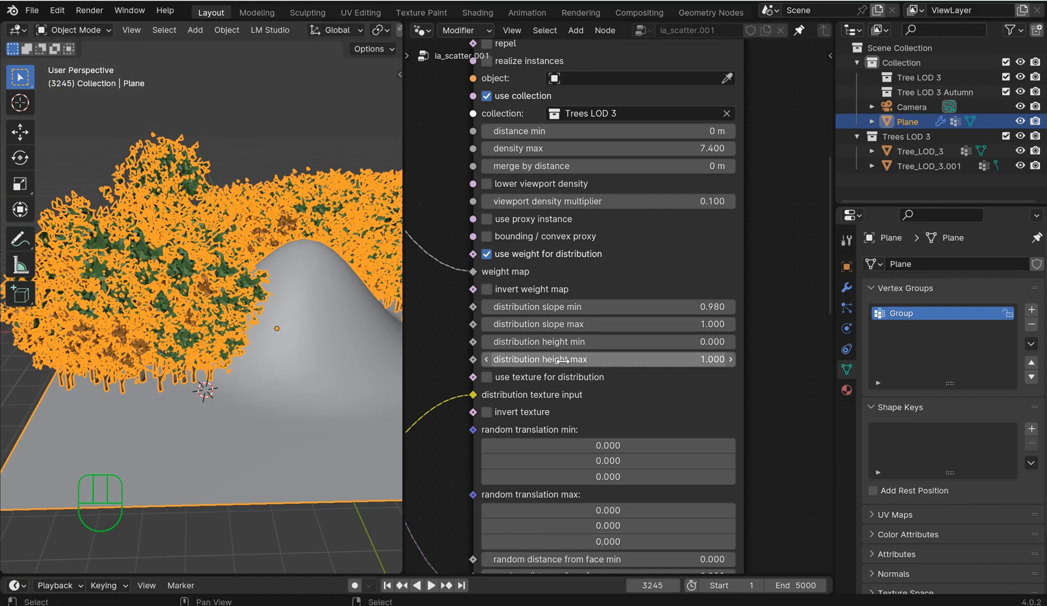
{"action": "middle_click_drag", "start_coordinate": [548, 363], "coordinate": [544, 501]}
{"action": "scroll", "coordinate": [533, 216], "scroll_direction": "down", "scroll_amount": 1}
{"action": "middle_click_drag", "start_coordinate": [634, 182], "coordinate": [632, 354]}
{"action": "scroll", "coordinate": [634, 342], "scroll_direction": "up", "scroll_amount": 3}
{"action": "scroll", "coordinate": [634, 343], "scroll_direction": "up", "scroll_amount": 2}
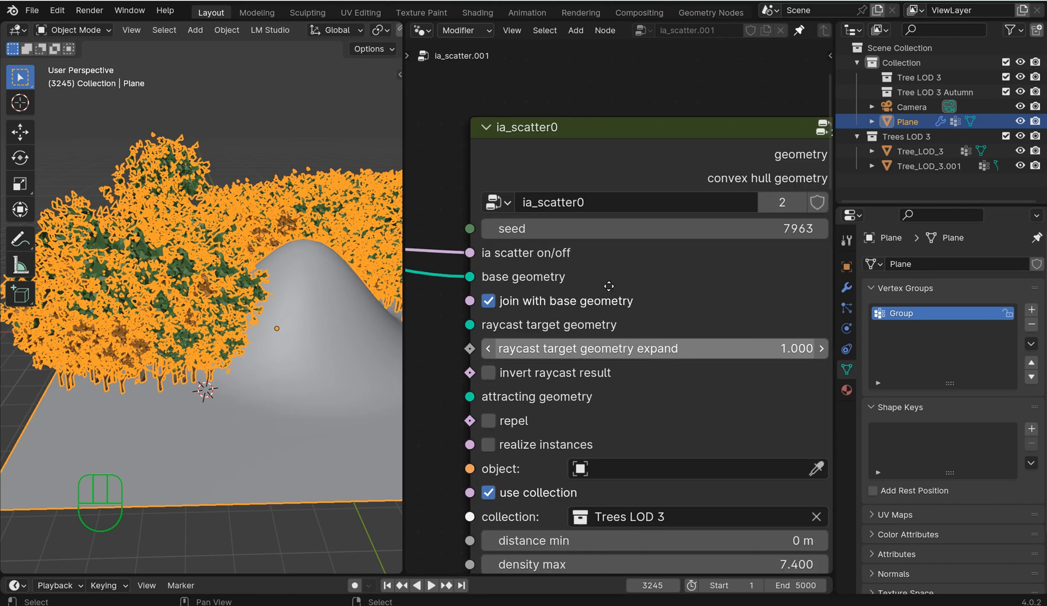
{"action": "middle_click_drag", "start_coordinate": [186, 289], "coordinate": [238, 110]}
- Deselect the plane, switch the viewport to the camera view and play the animation
{"action": "left_click", "coordinate": [240, 109]}
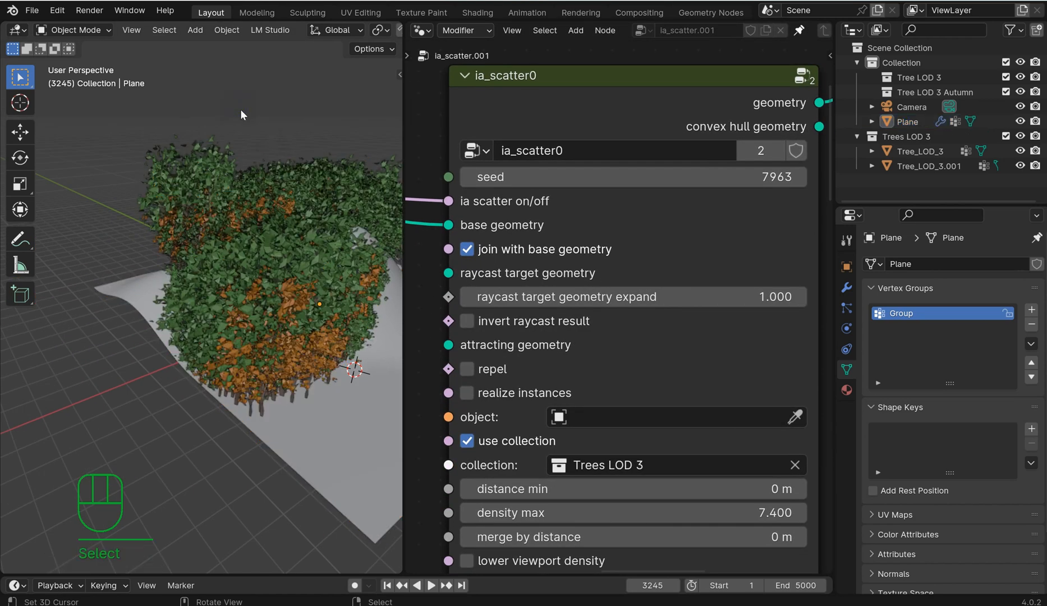
{"action": "key", "text": "KP_0"}
{"action": "middle_click_drag", "start_coordinate": [233, 239], "coordinate": [271, 302], "text": "shift"}
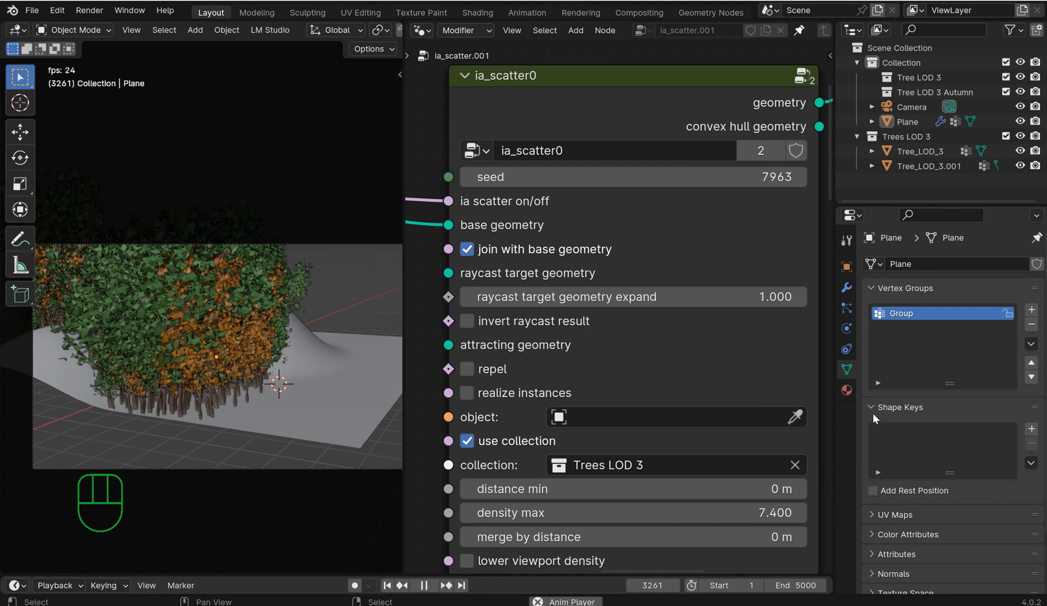
- Turn off pause wind in the plane's ia_scatter.001 modifier and select the camera
{"action": "left_click", "coordinate": [234, 335]}
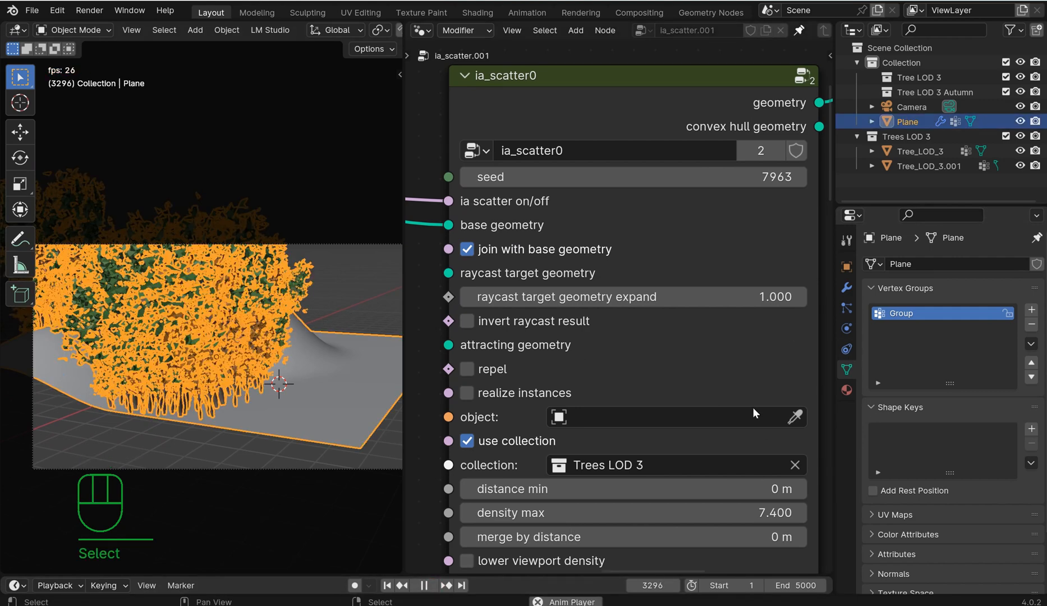
{"action": "left_click", "coordinate": [846, 288]}
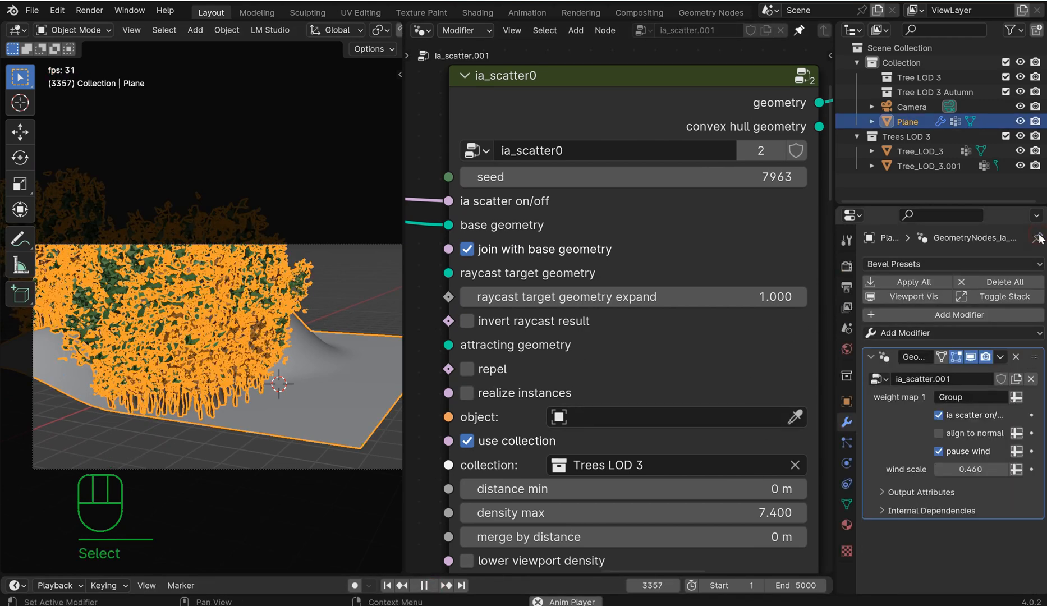
{"action": "left_click", "coordinate": [941, 452]}
{"action": "left_click", "coordinate": [368, 245]}
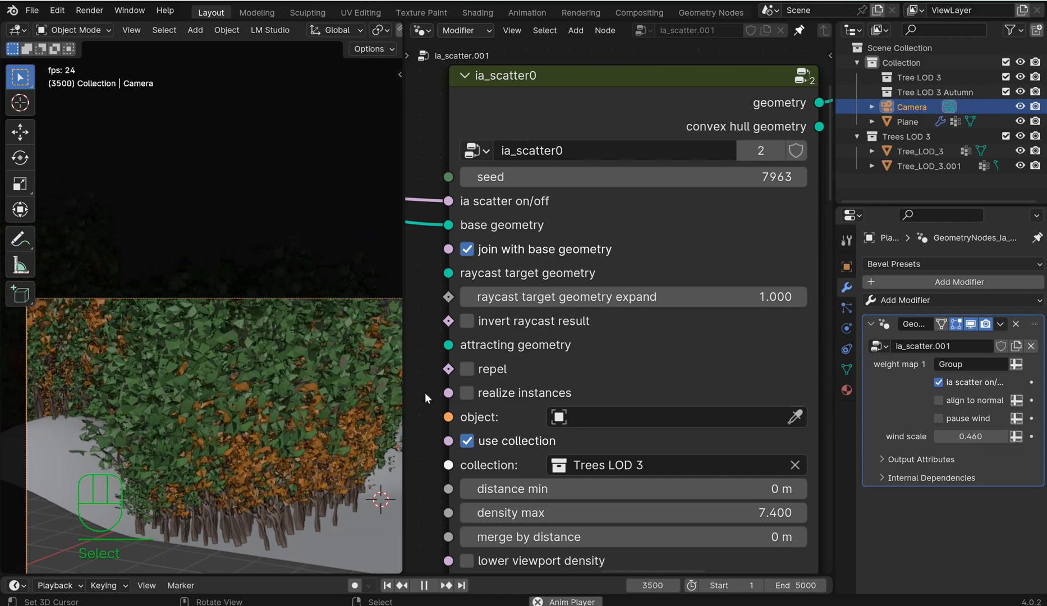
- Set the modifier's wind scale to 0.007 and the scatter node's wind offset to 0.040
{"action": "left_click_drag", "start_coordinate": [970, 436], "coordinate": [931, 436], "text": "shift"}
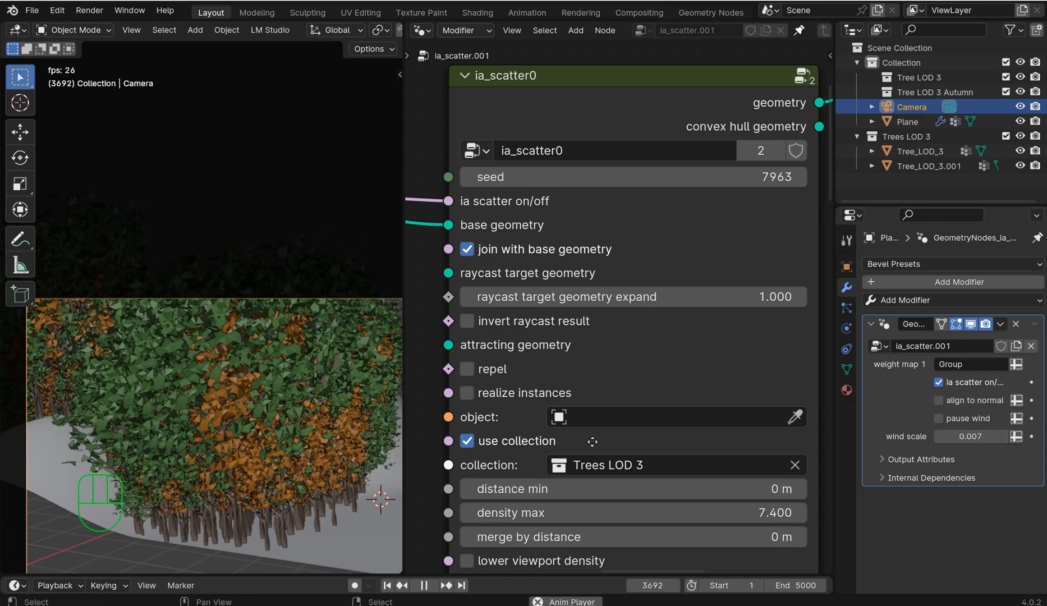
{"action": "scroll", "coordinate": [592, 441], "scroll_direction": "down", "scroll_amount": 20}
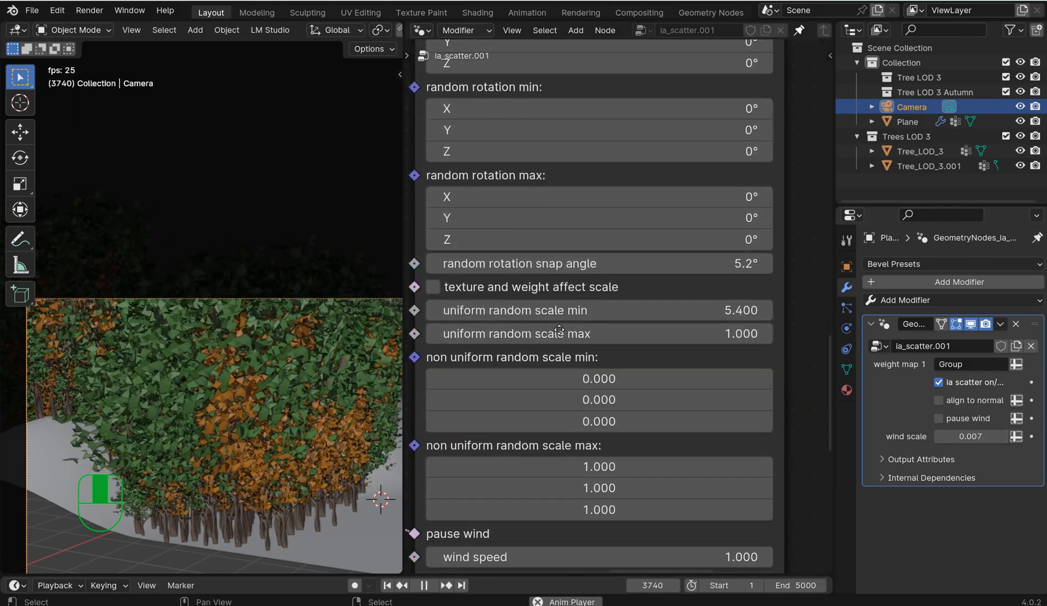
{"action": "scroll", "coordinate": [559, 330], "scroll_direction": "down", "scroll_amount": 12}
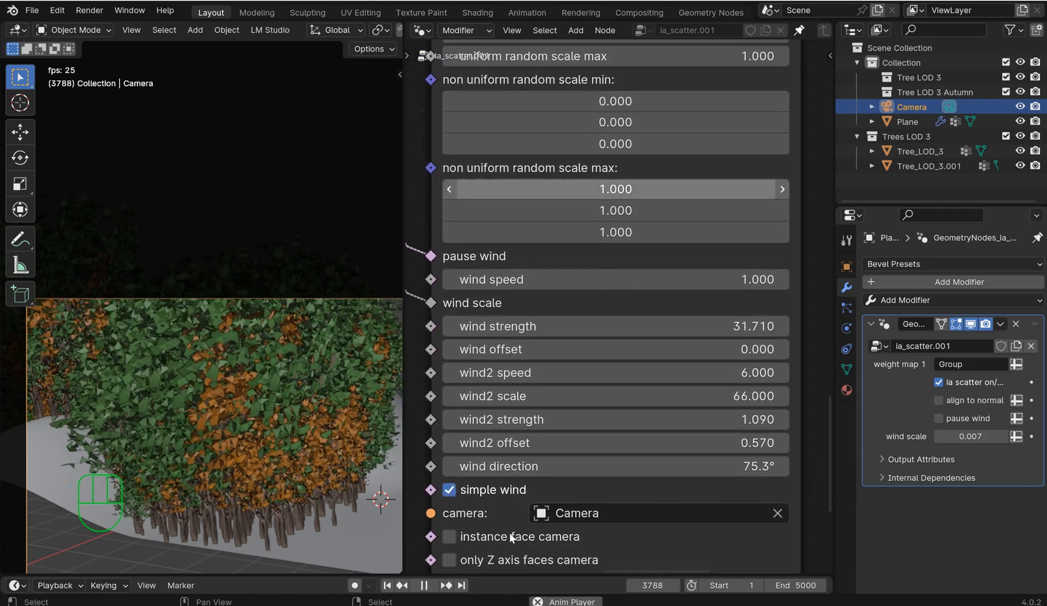
{"action": "left_click_drag", "start_coordinate": [533, 349], "coordinate": [553, 349]}
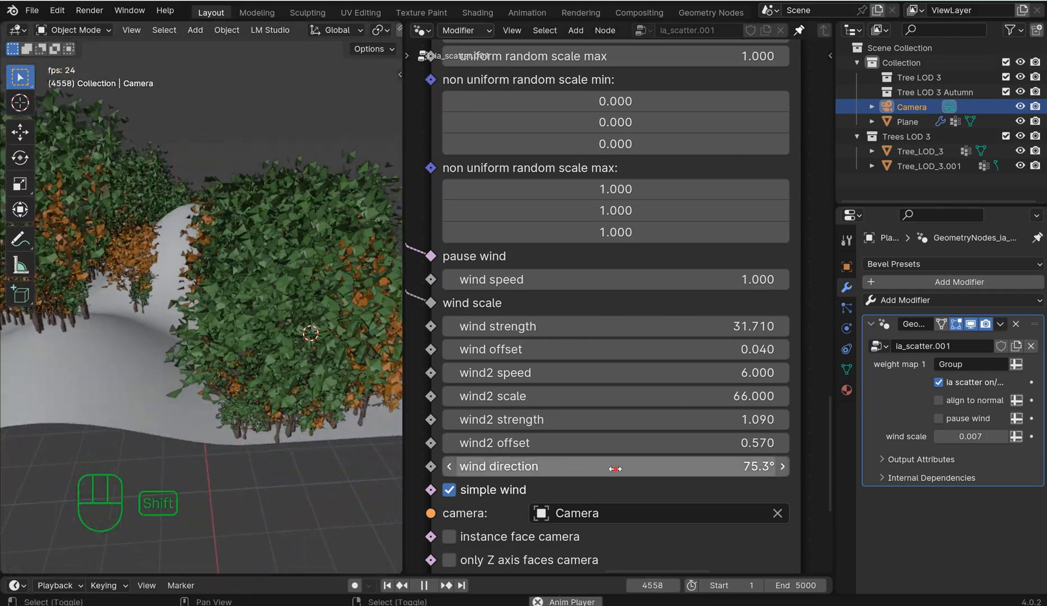
- Set wind direction to 164°, wind2 strength to 1.390, wind2 scale to 1.000, wind2 speed to 0.120 and wind strength to 0.970 on the scatter node
{"action": "left_click_drag", "start_coordinate": [561, 466], "coordinate": [612, 467]}
{"action": "mouse_move", "coordinate": [642, 422]}
{"action": "left_mouse_down"}
{"action": "mouse_move", "coordinate": [693, 422]}
{"action": "mouse_move", "coordinate": [643, 422]}
{"action": "left_mouse_up"}
{"action": "left_click_drag", "start_coordinate": [643, 396], "coordinate": [497, 397]}
{"action": "left_click_drag", "start_coordinate": [676, 375], "coordinate": [543, 375], "text": "shift"}
{"action": "left_click_drag", "start_coordinate": [766, 329], "coordinate": [460, 328], "text": "shift"}
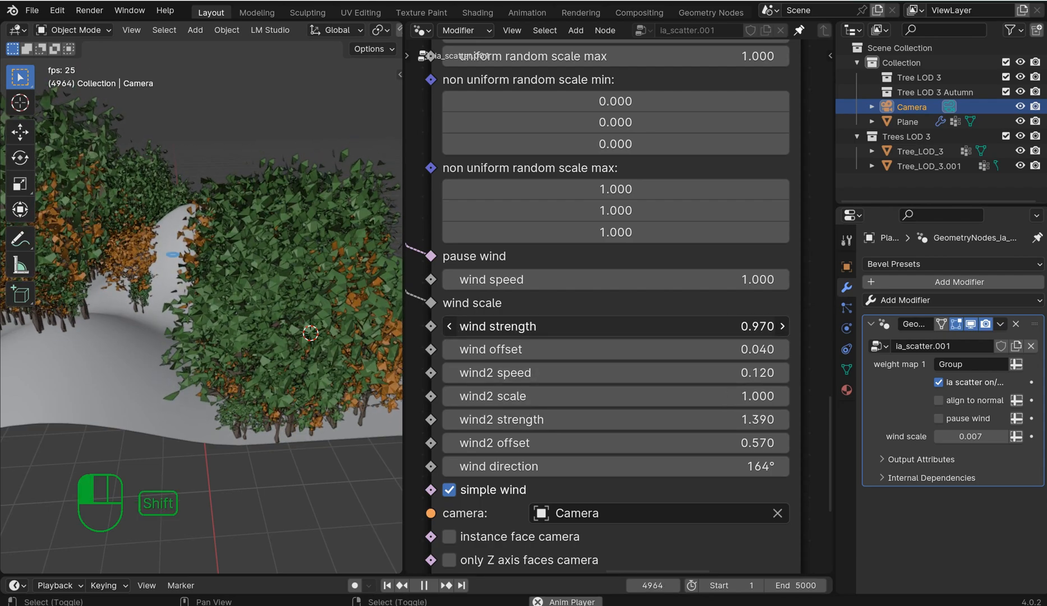
- Return to the camera view and move the camera so the treetops and skyline are in frame
{"action": "middle_click_drag", "start_coordinate": [362, 314], "coordinate": [395, 263]}
{"action": "scroll", "coordinate": [427, 269], "scroll_direction": "up", "scroll_amount": 1}
{"action": "middle_click_drag", "start_coordinate": [75, 249], "coordinate": [184, 323]}
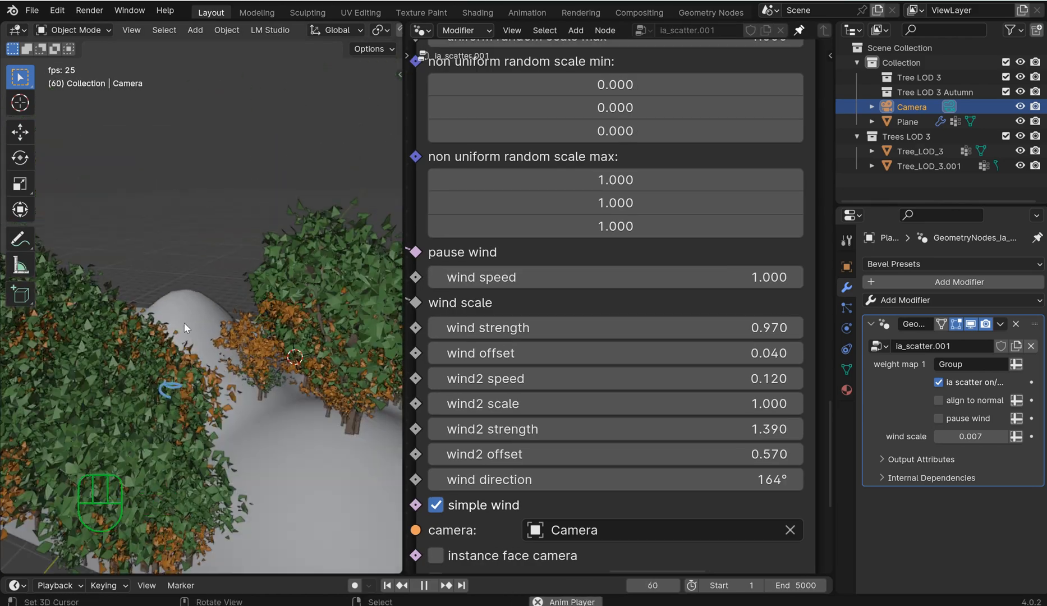
{"action": "key", "text": "KP_0"}
{"action": "key", "text": "g"}
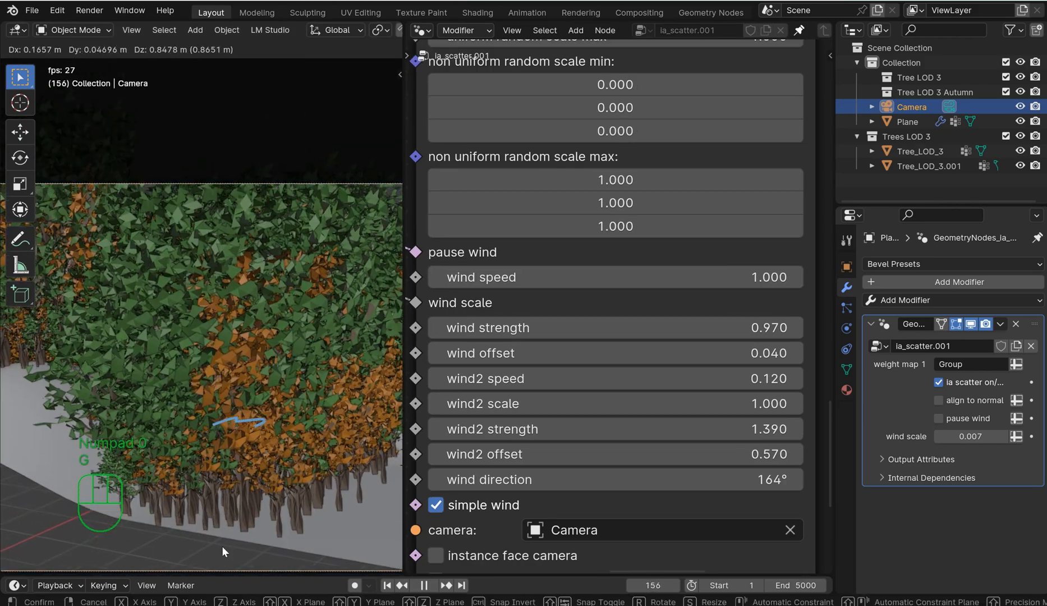
{"action": "left_click", "coordinate": [422, 438]}
{"action": "middle_click_drag", "start_coordinate": [332, 440], "coordinate": [332, 396], "text": "shift"}
{"action": "scroll", "coordinate": [332, 396], "scroll_direction": "up", "scroll_amount": 1}
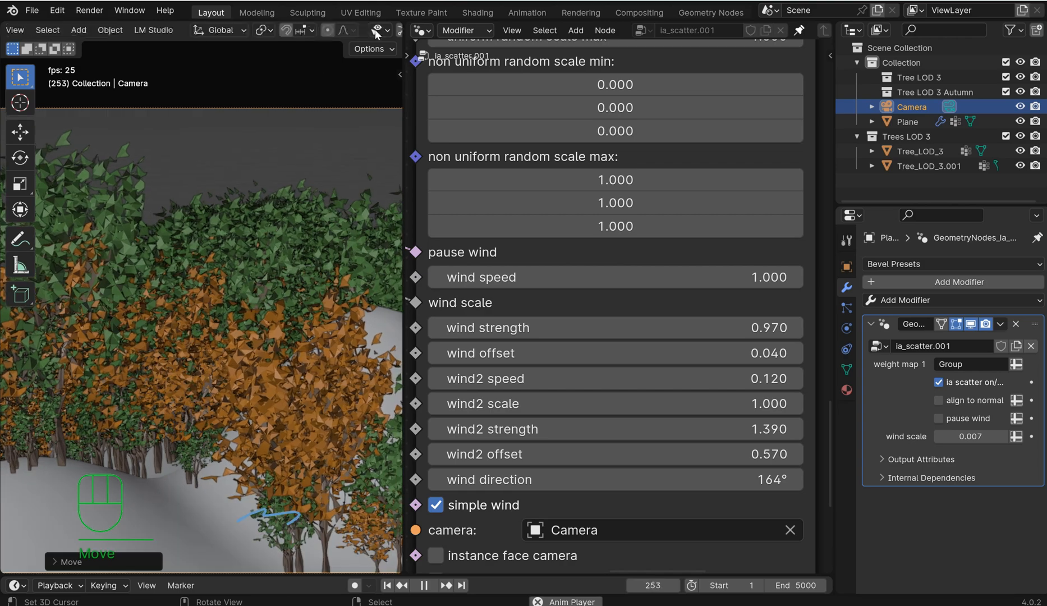
- Preview the forest in rendered viewport shading and return to solid shading
{"action": "scroll", "coordinate": [375, 31], "scroll_direction": "down", "scroll_amount": 5}
{"action": "left_click", "coordinate": [362, 30]}
{"action": "left_click", "coordinate": [376, 30]}
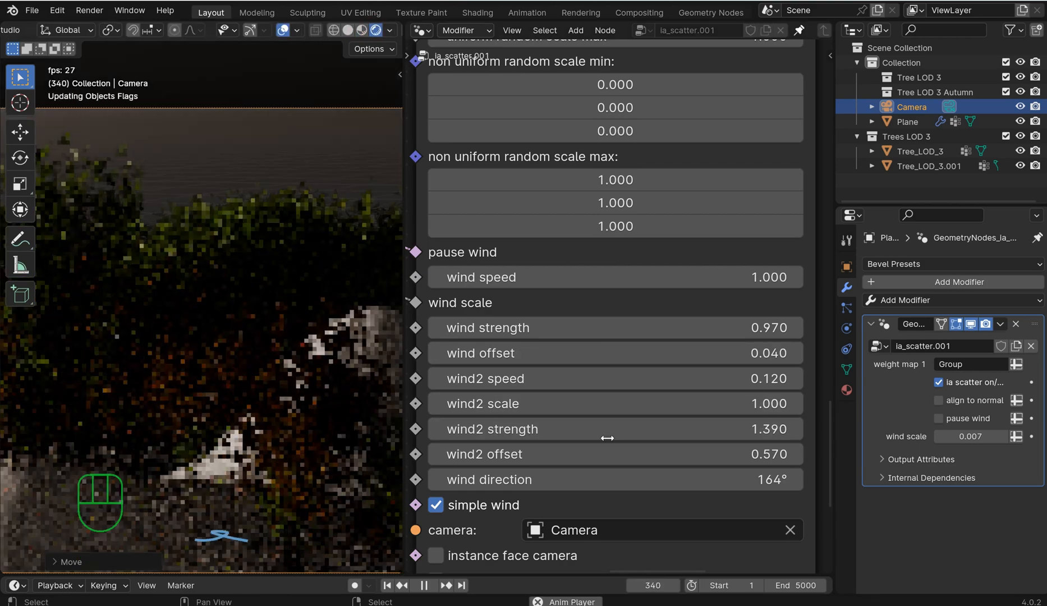
{"action": "left_click", "coordinate": [348, 30]}
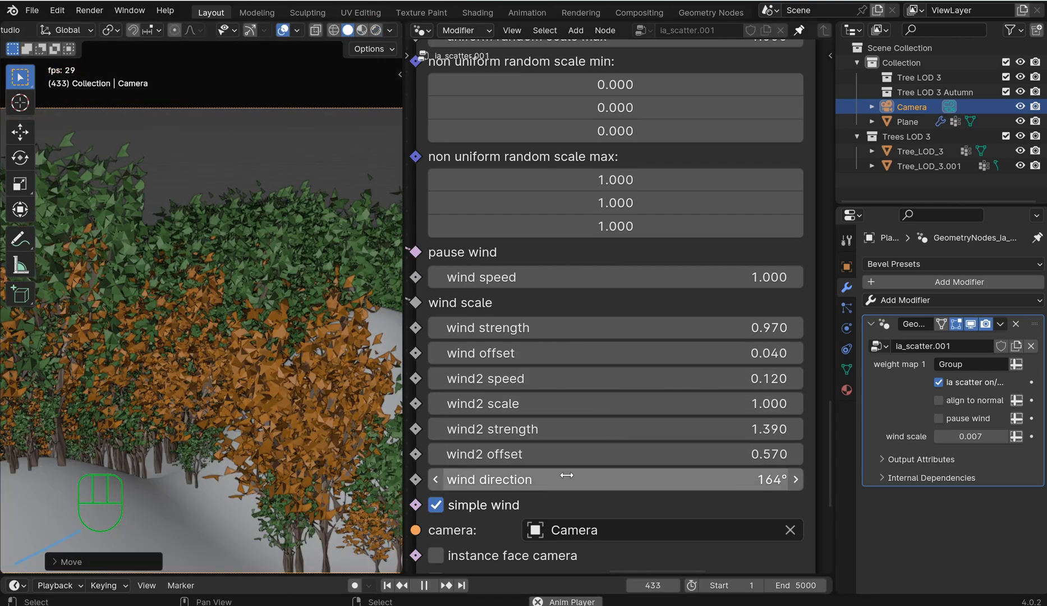
- Set wind direction to 291°, wind2 strength to 10.850 and wind2 scale to 4.050 on the scatter node, and hide the viewport toolbar
{"action": "left_click_drag", "start_coordinate": [567, 475], "coordinate": [638, 475]}
{"action": "left_click_drag", "start_coordinate": [578, 435], "coordinate": [921, 435]}
{"action": "left_click_drag", "start_coordinate": [572, 403], "coordinate": [742, 404], "text": "shift"}
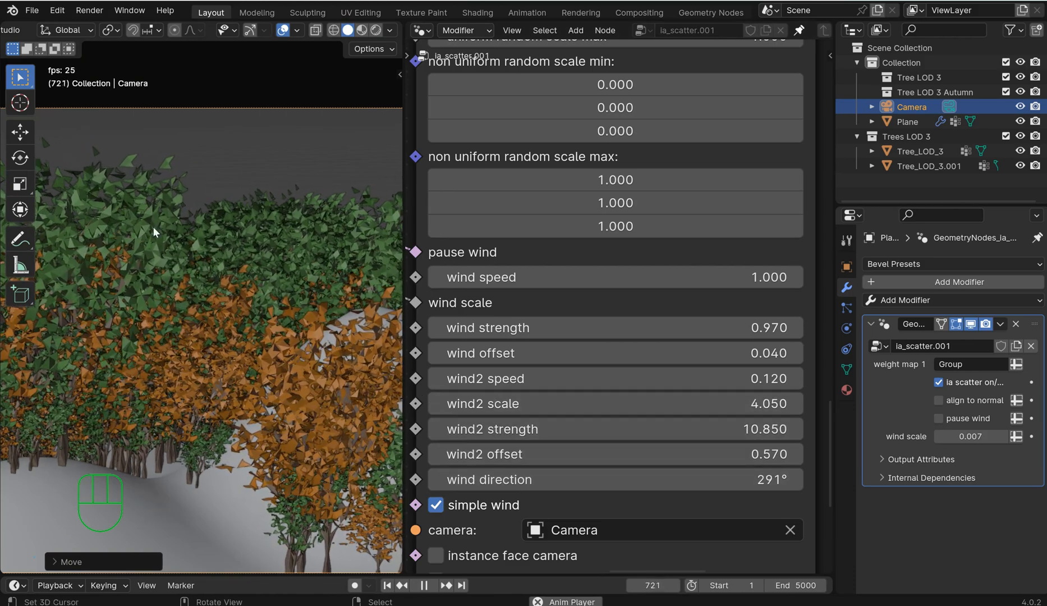
{"action": "key", "text": "t"}
{"action": "scroll", "coordinate": [268, 286], "scroll_direction": "up", "scroll_amount": 5}
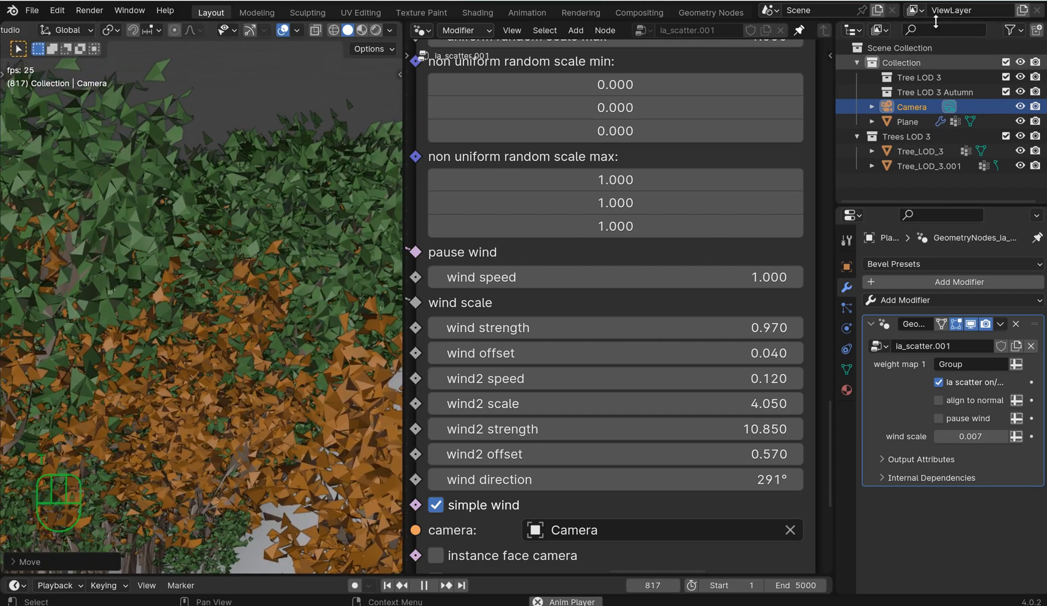